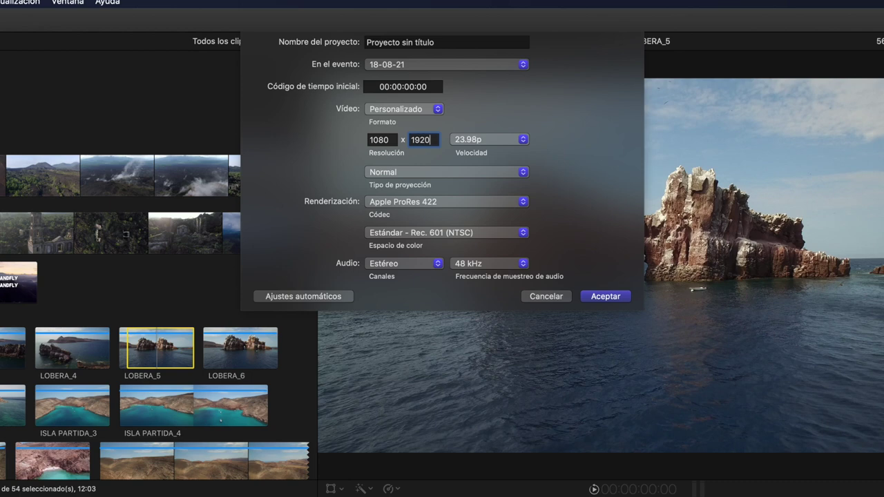
Create the new project with the Vertical video format at 1080x1920 resolution
click(12, 20)
click(435, 108)
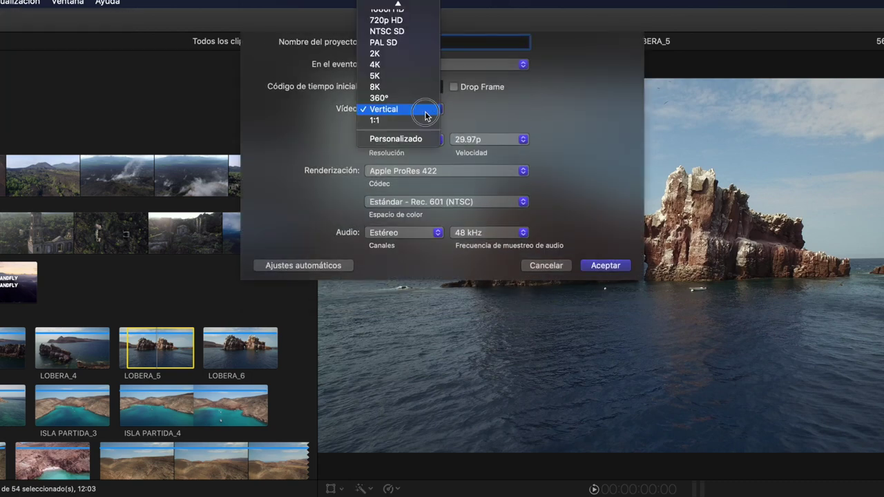
click(425, 115)
click(404, 141)
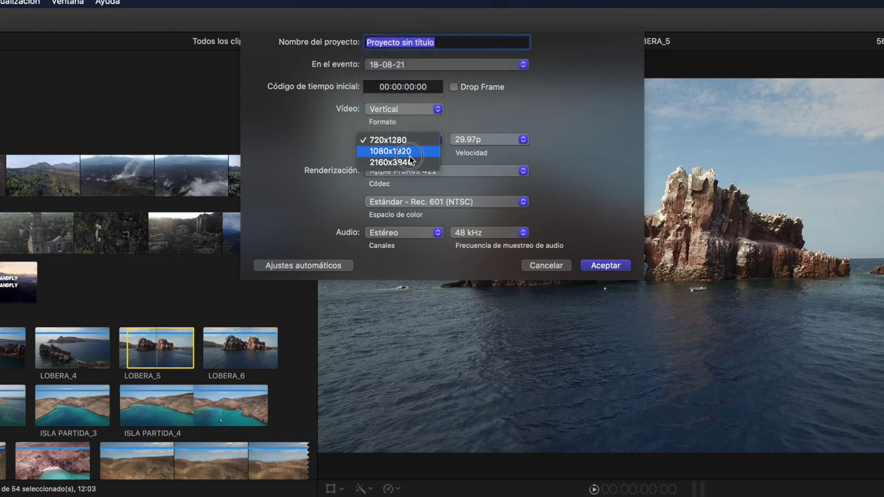
click(418, 155)
click(400, 143)
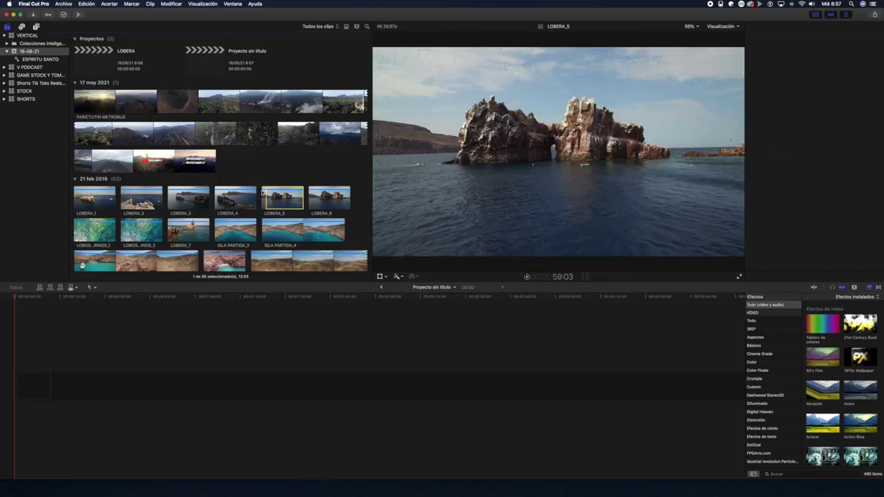
Adjust the start of the selected range in the LOBERA_5 clip to a duration of about 11:19 and preview it
drag(265, 194, 261, 190)
key(space)
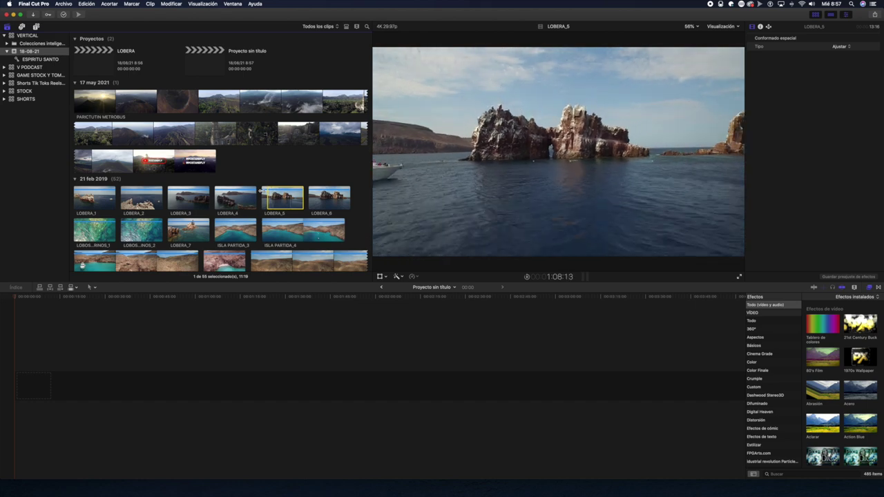
key(space)
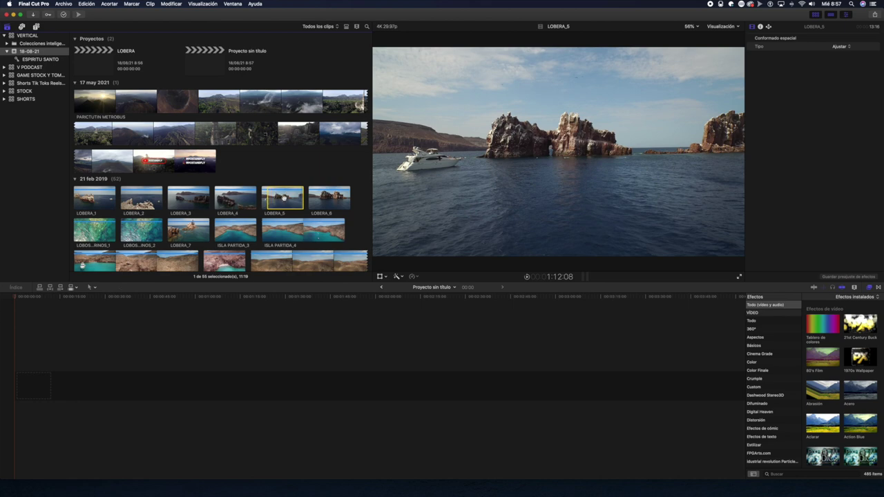
Add the selected LOBERA_5 range to the empty timeline and delete the duplicate copy behind it
key(e)
drag(284, 198, 120, 374)
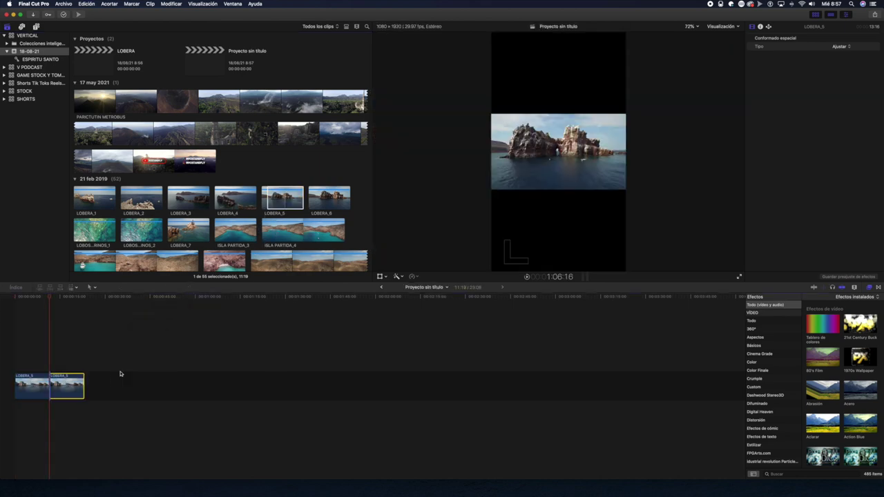
click(81, 378)
key(Delete)
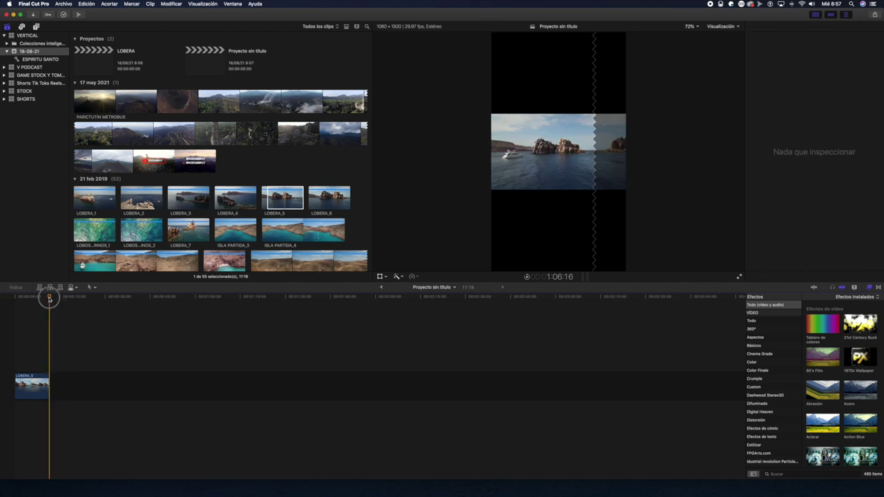
Return the playhead to the start and set the LOBERA_5 timeline clip's spatial conform type to Ninguno
mouse_move(49, 298)
mouse_down()
mouse_move(9, 298)
mouse_move(48, 298)
mouse_up()
key(Home)
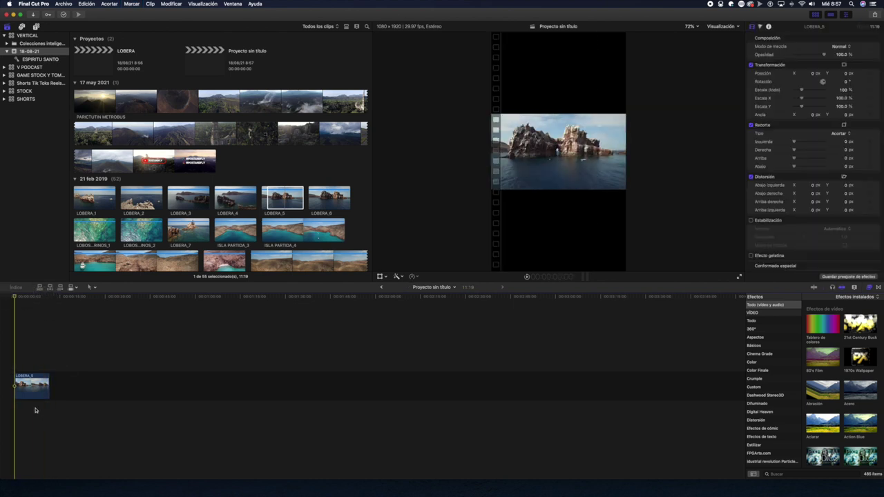
click(34, 388)
scroll(807, 253, down, 2)
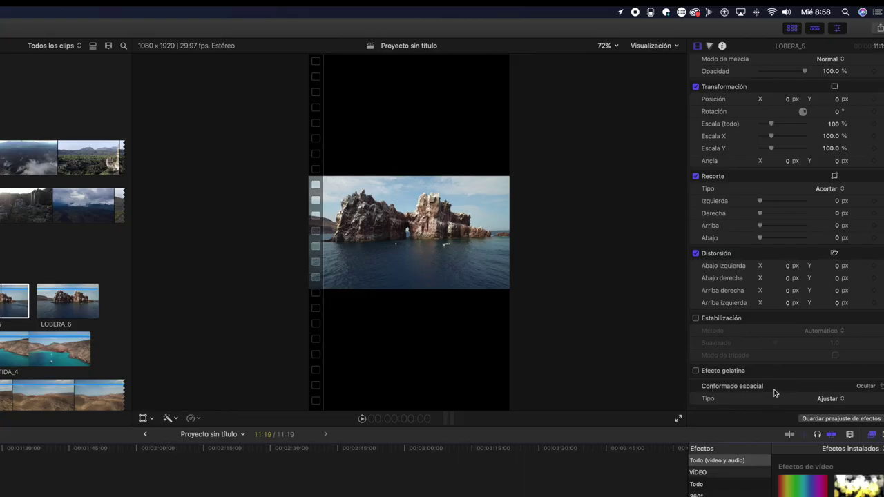
click(833, 417)
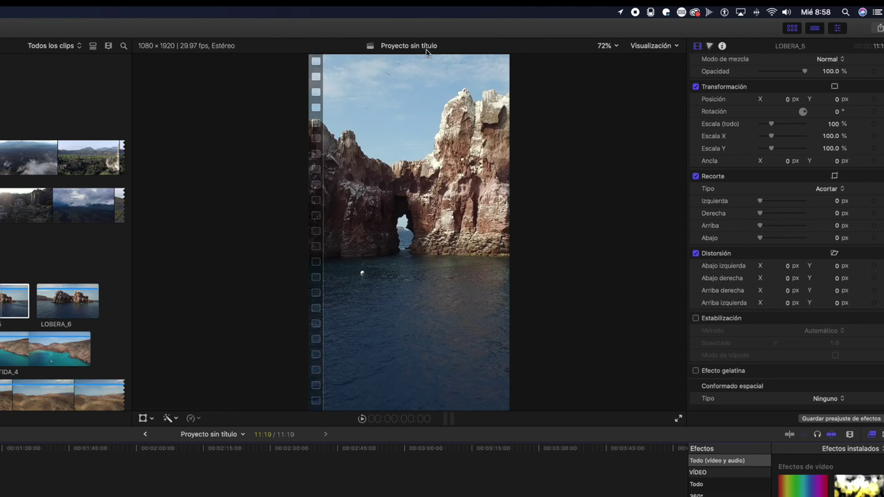
Set the overall scale of the LOBERA_5 timeline clip to 90 %
scroll(760, 135, up, 1)
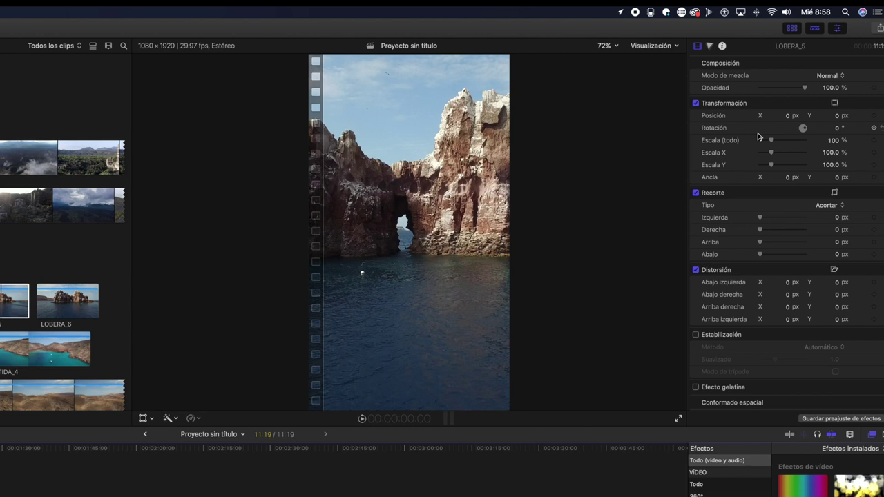
drag(771, 140, 771, 142)
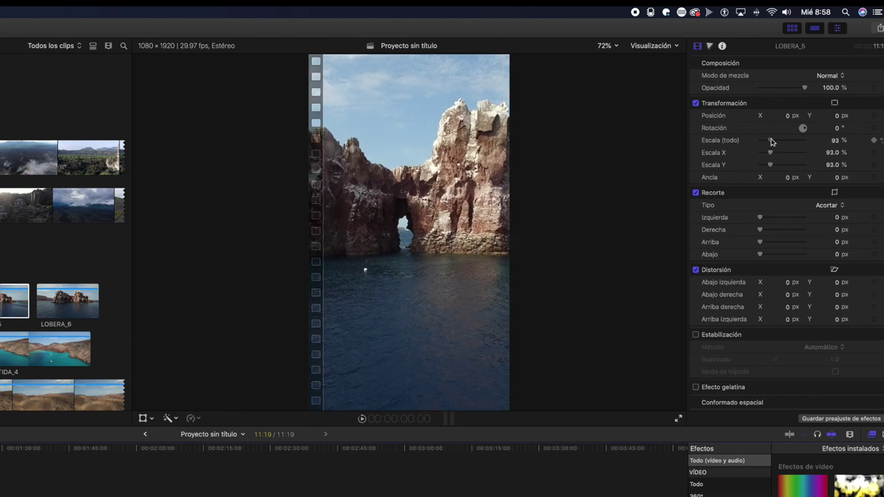
click(837, 141)
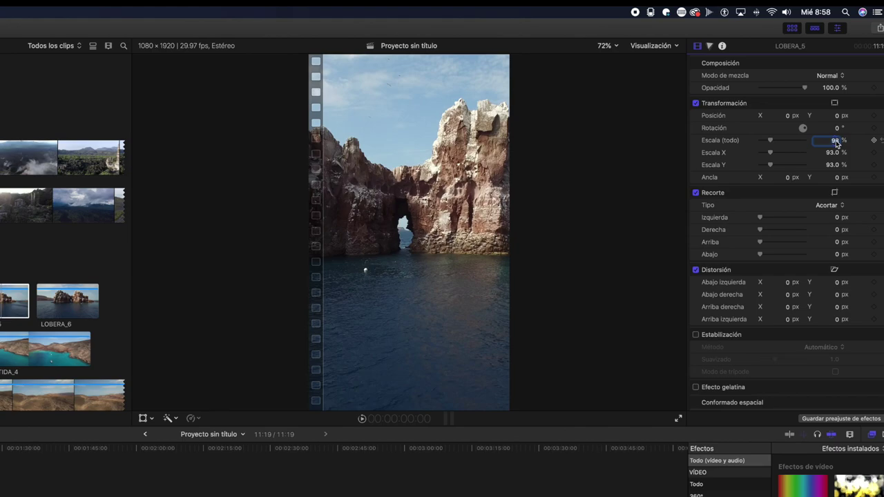
key(Return)
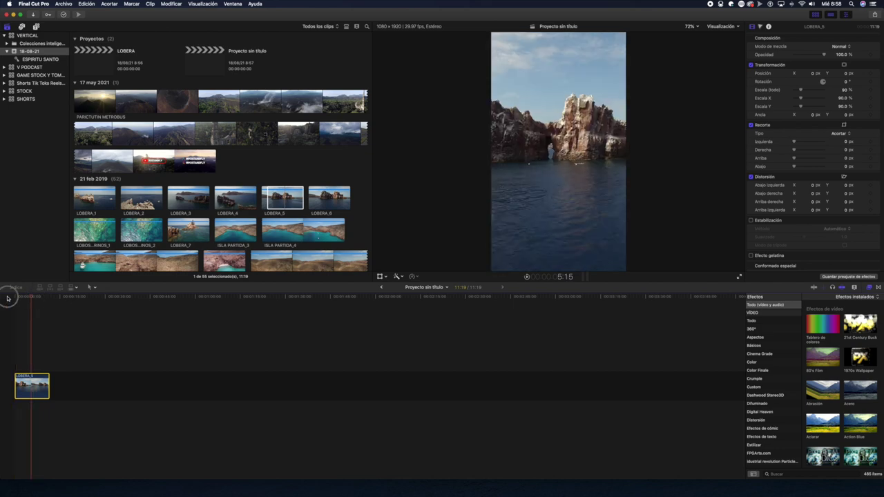
Share the project as a master file with the H.264 video codec and begin entering the output file name
click(63, 3)
mouse_move(139, 78)
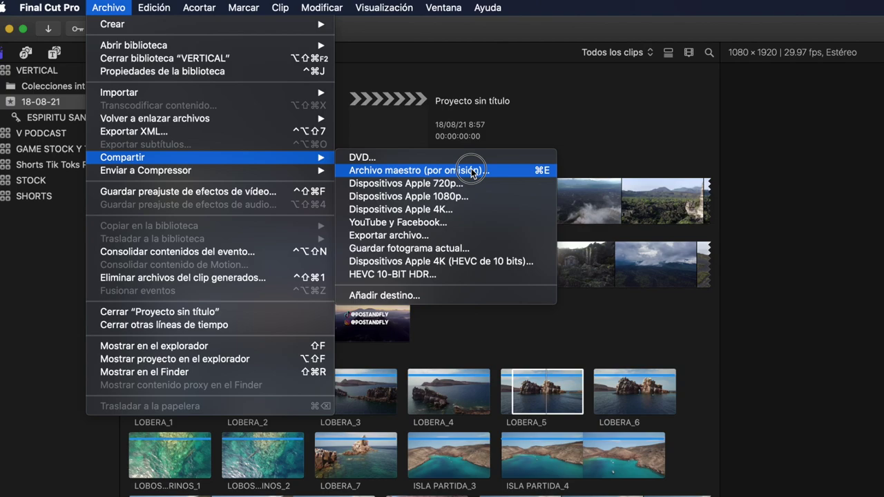
click(473, 172)
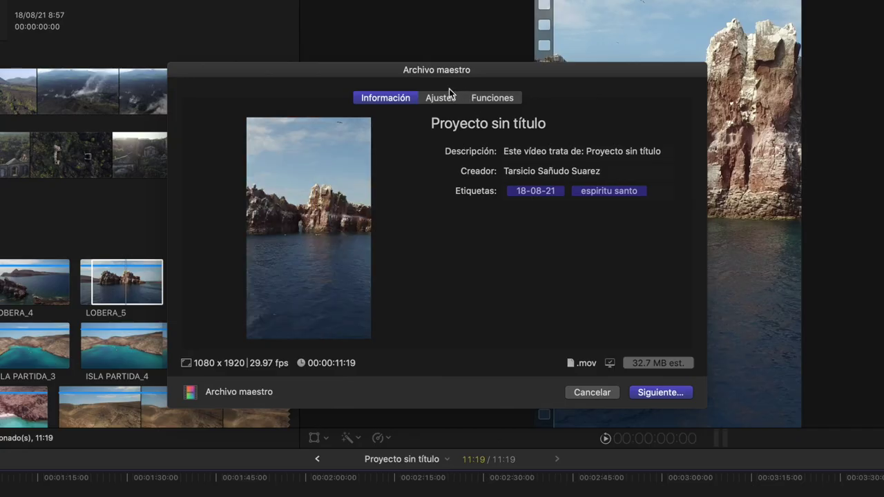
click(446, 98)
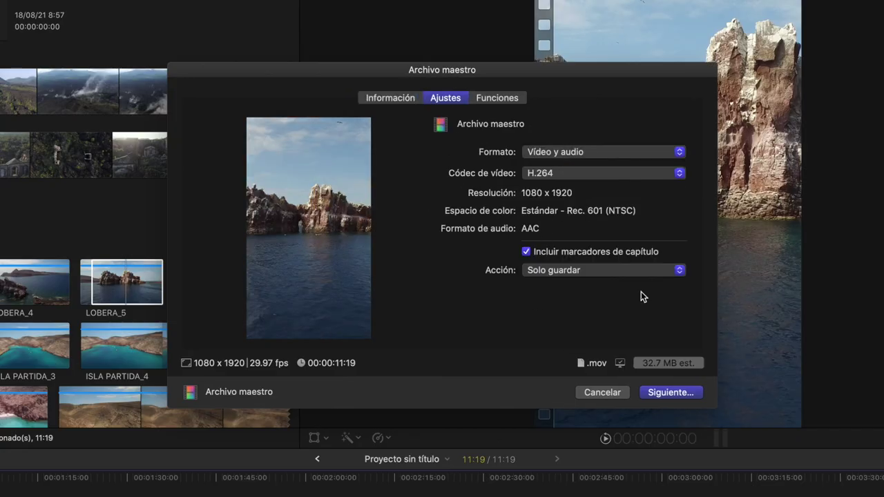
click(545, 175)
click(527, 173)
click(674, 394)
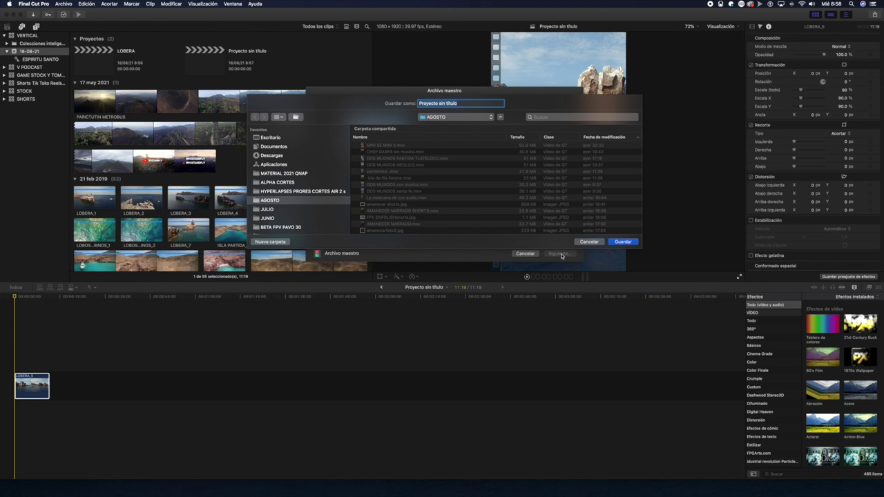
text(L)
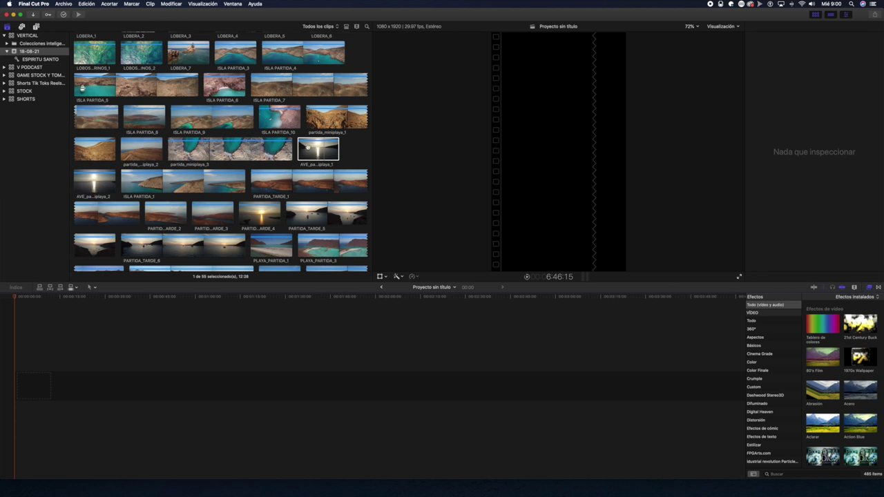
Preview the AVE_partida_miniplaya_1 clip from its start in the browser
drag(323, 148, 297, 143)
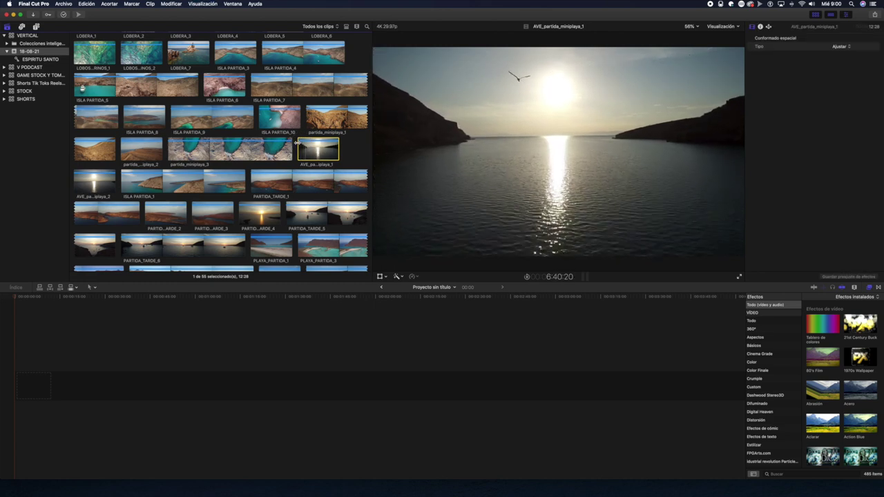
key(space)
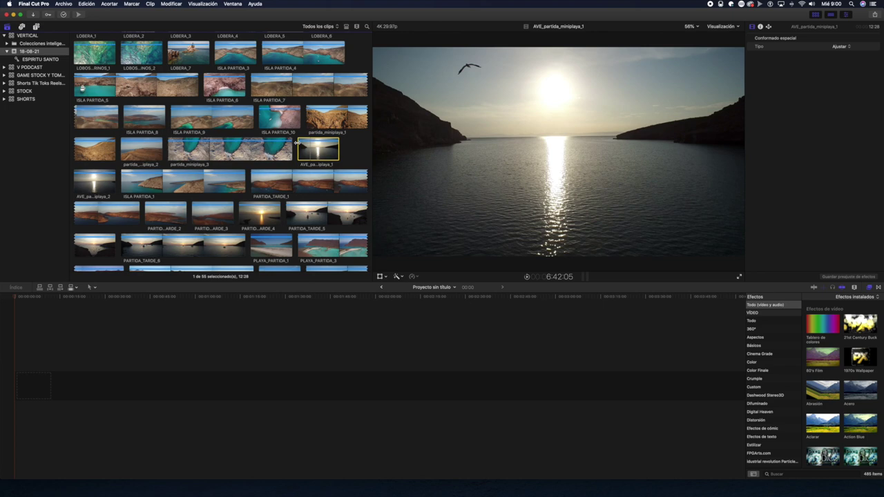
Create a new project named AVE in the 18-08-21 event with the Vertical format at 1080x1920
click(64, 3)
mouse_move(65, 11)
click(193, 13)
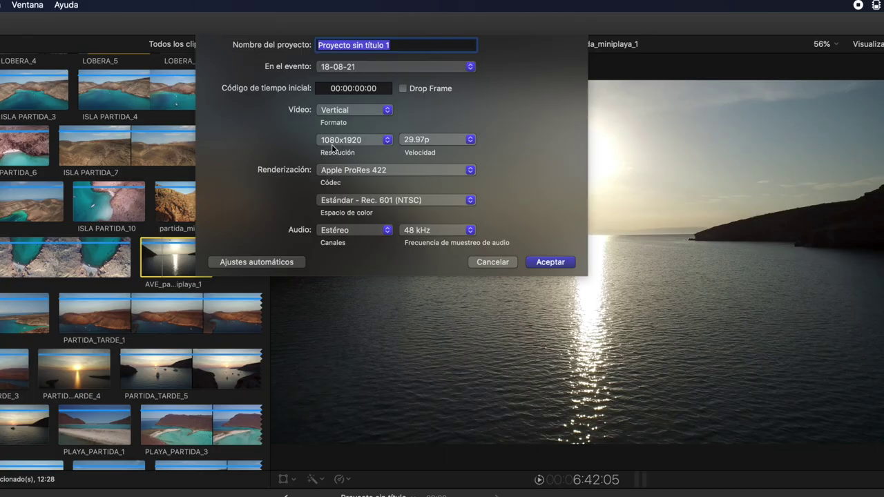
click(340, 142)
click(362, 142)
text(AVE)
key(Return)
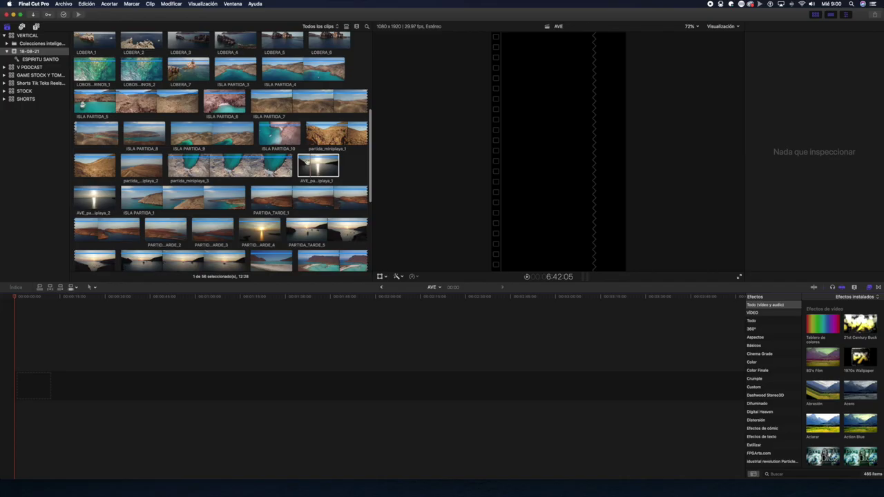
Add the AVE_partida_miniplaya_1 clip to the AVE timeline and set its spatial conform type to Ninguno
drag(312, 167, 34, 387)
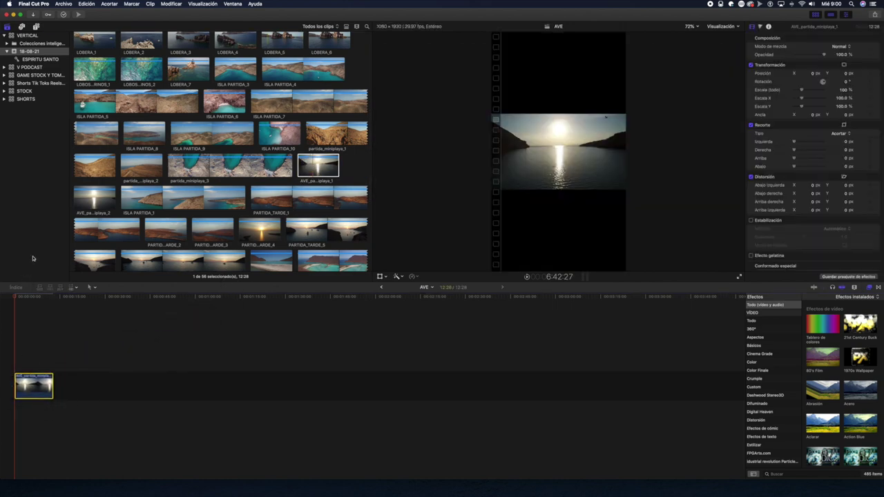
scroll(816, 207, down, 2)
click(842, 260)
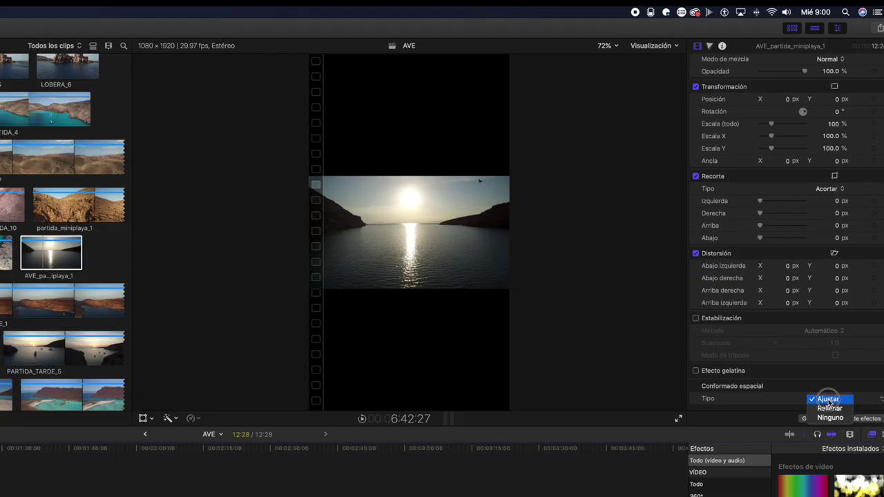
click(831, 418)
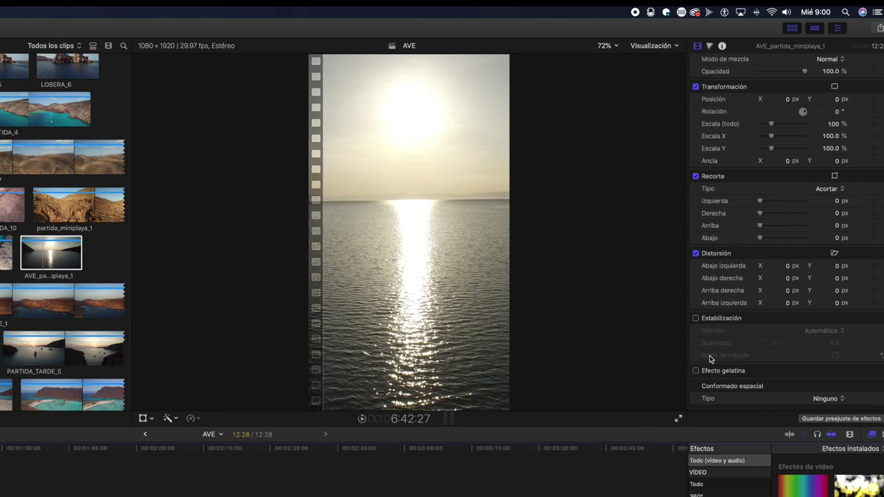
Set the overall scale of the AVE_partida_miniplaya_1 timeline clip to 90 %
click(835, 124)
text(90)
key(Return)
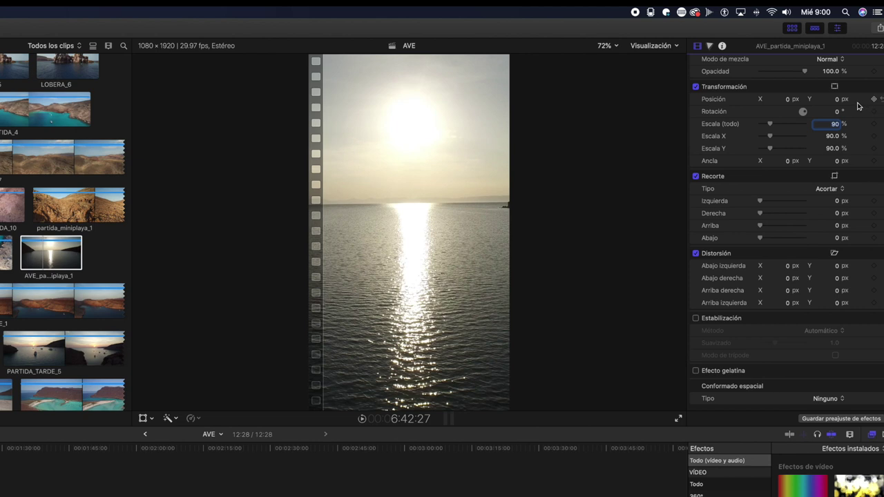
Shift the clip horizontally to frame the bird, setting its X position to -1120.5 px
click(789, 101)
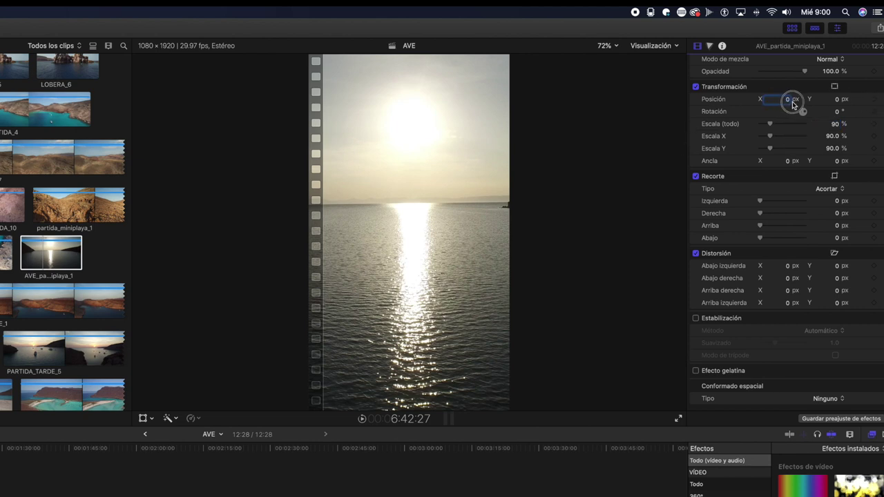
text(-1047.5)
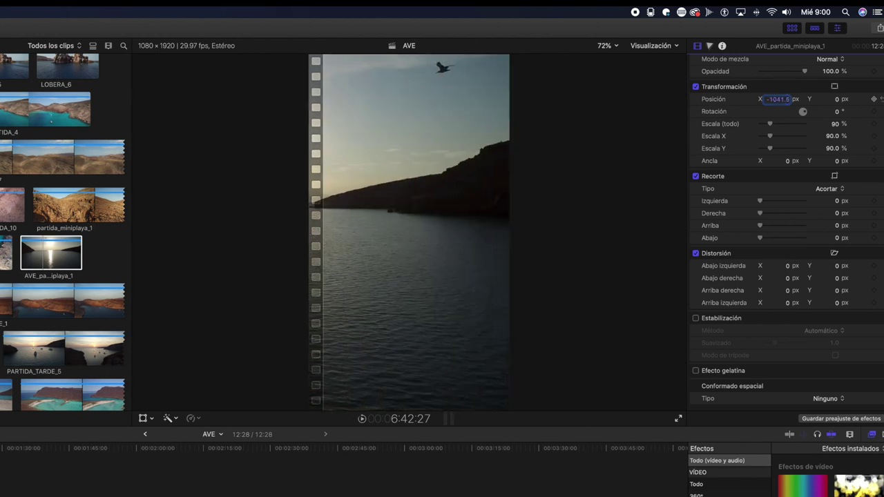
text(-950.5)
key(Return)
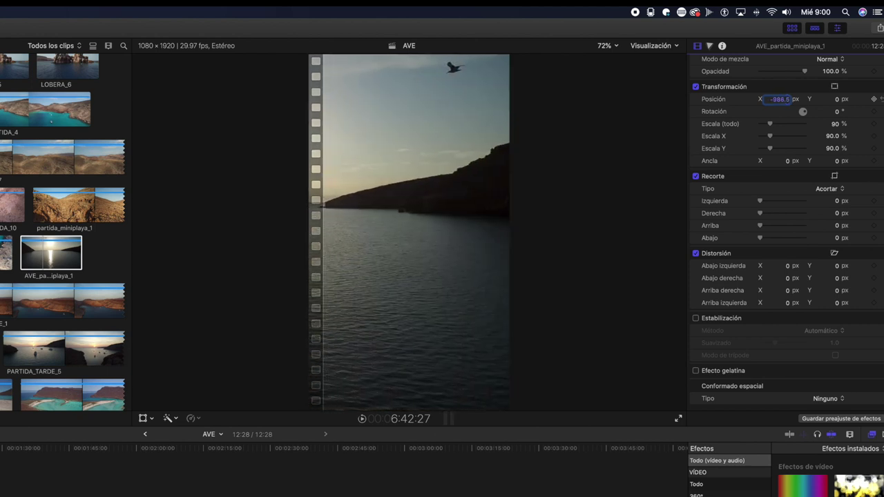
drag(779, 100, 699, 108)
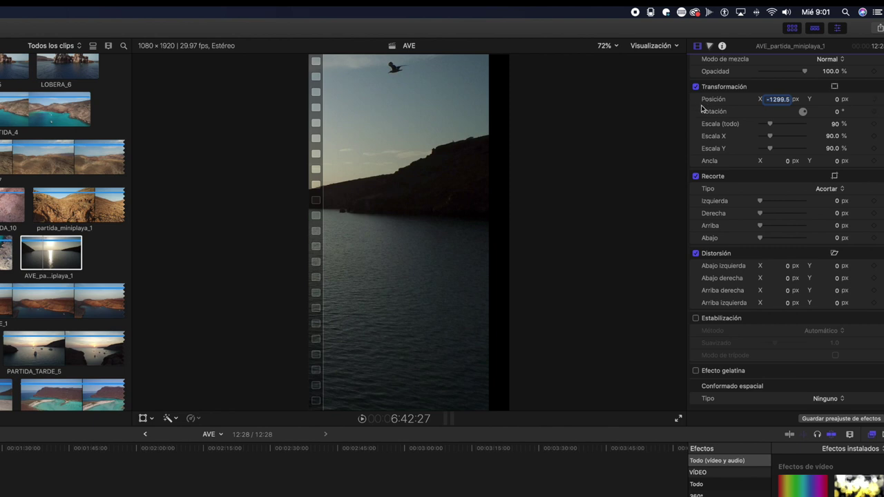
drag(783, 101, 807, 101)
text(-1120.5)
key(Return)
Play the opening of the AVE timeline to check how the bird moves through the vertical frame
key(space)
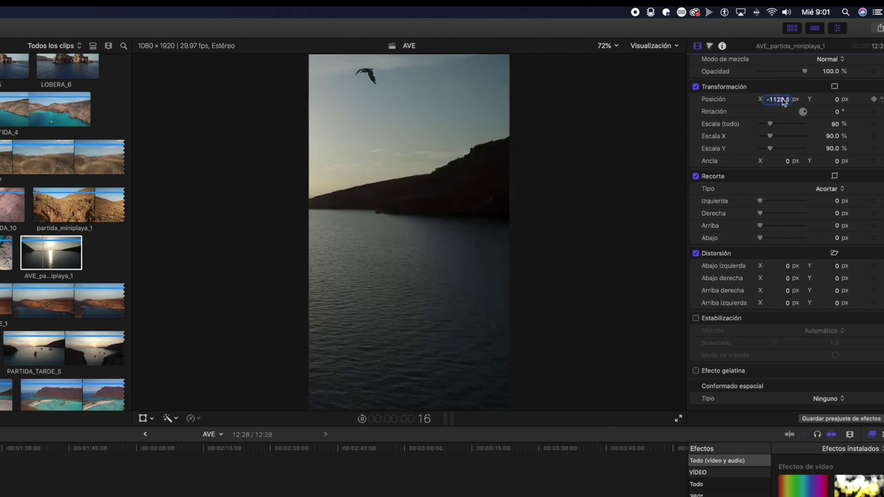
key(space)
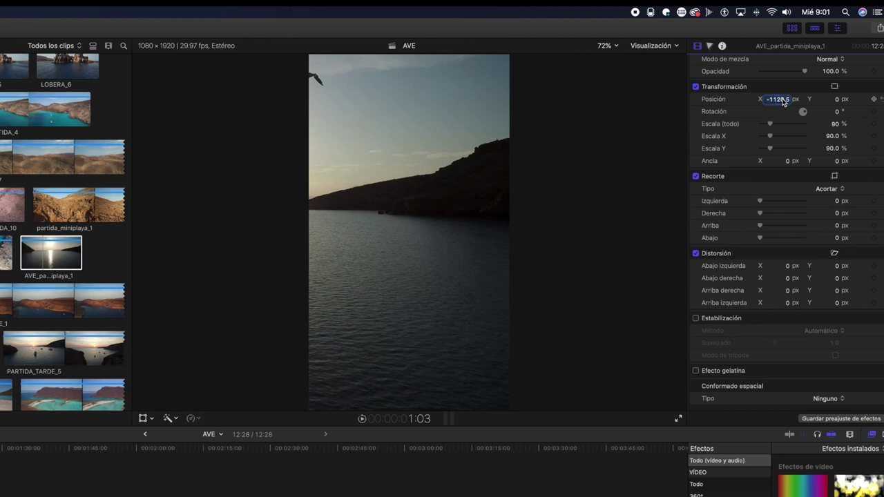
key(space)
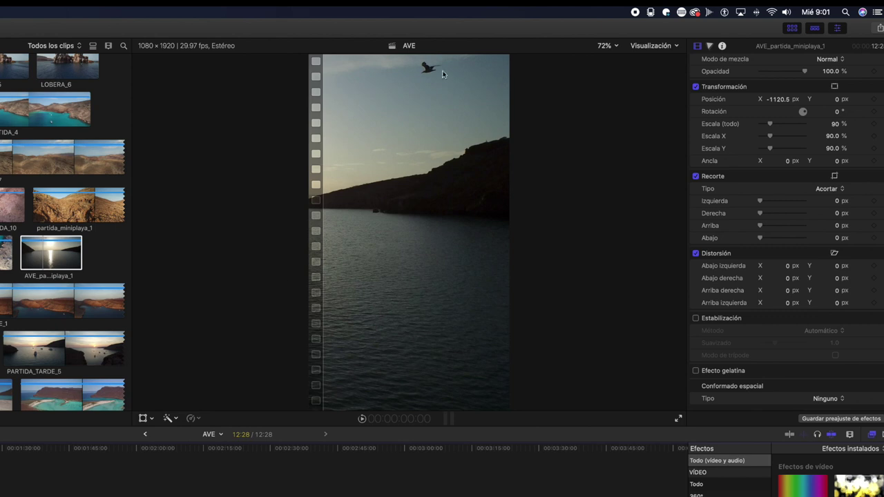
scroll(843, 105, up, 1)
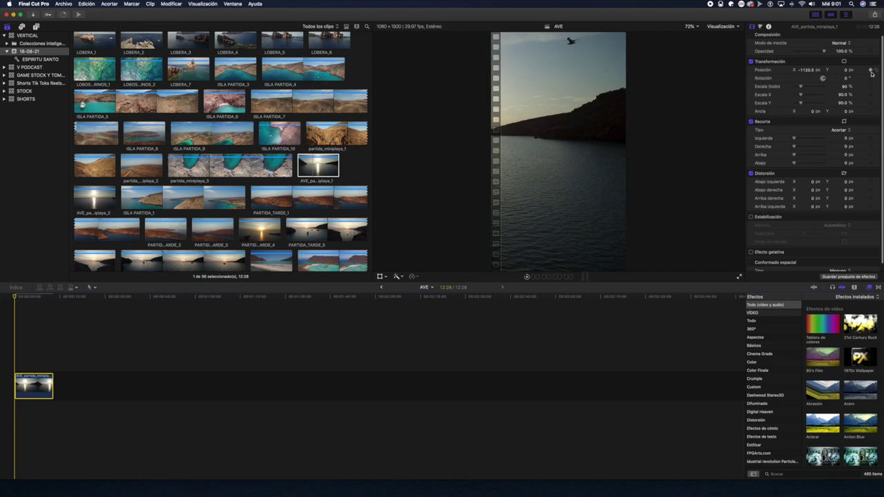
Play the AVE timeline and keyframe the clip's X position to follow the bird, reaching 630.5 px at 3:29
key(space)
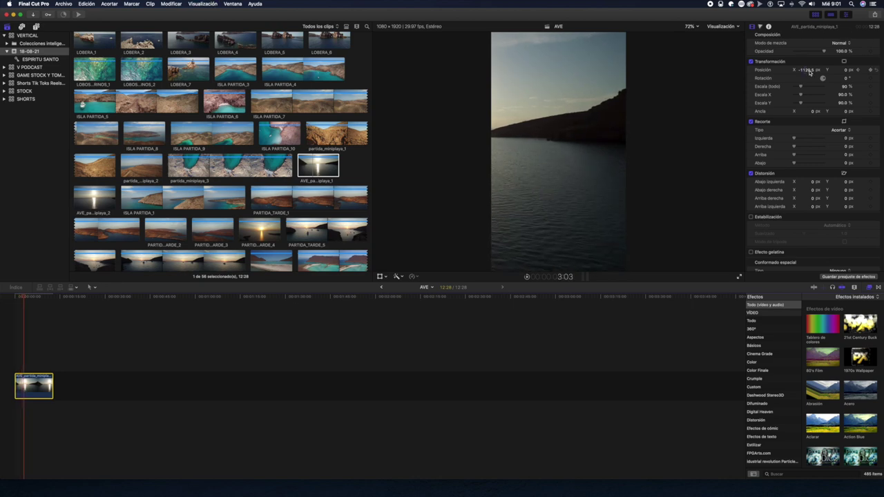
drag(810, 72, 806, 70)
drag(864, 71, 807, 73)
key(space)
key(space)
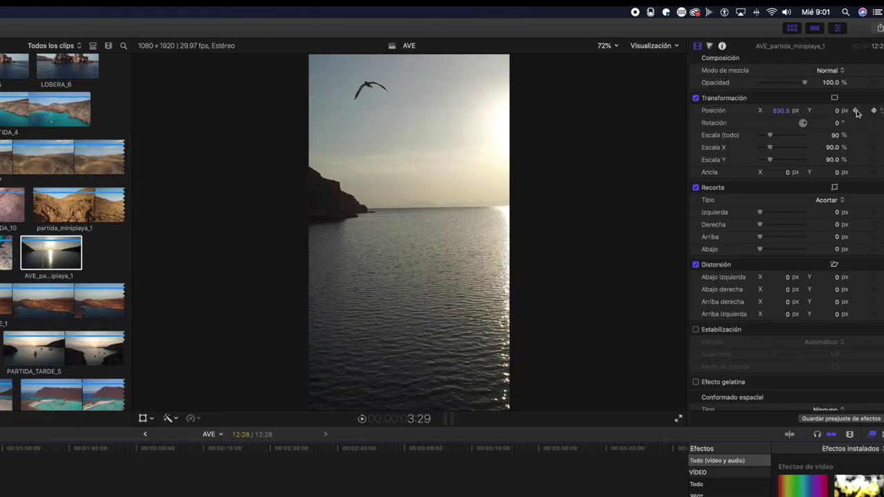
Review the bird tracking, keyframe the X position to 727.5 px at 5:01, and remove the position keyframe at 3:29
click(858, 111)
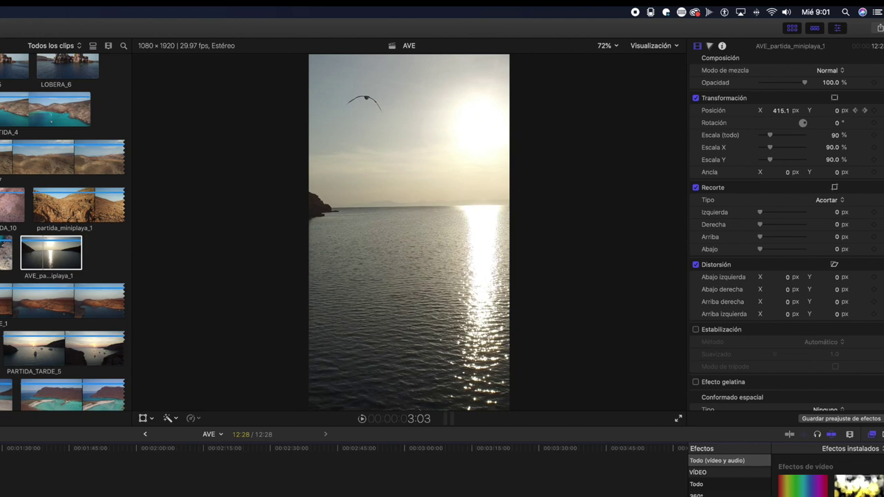
key(shift+space)
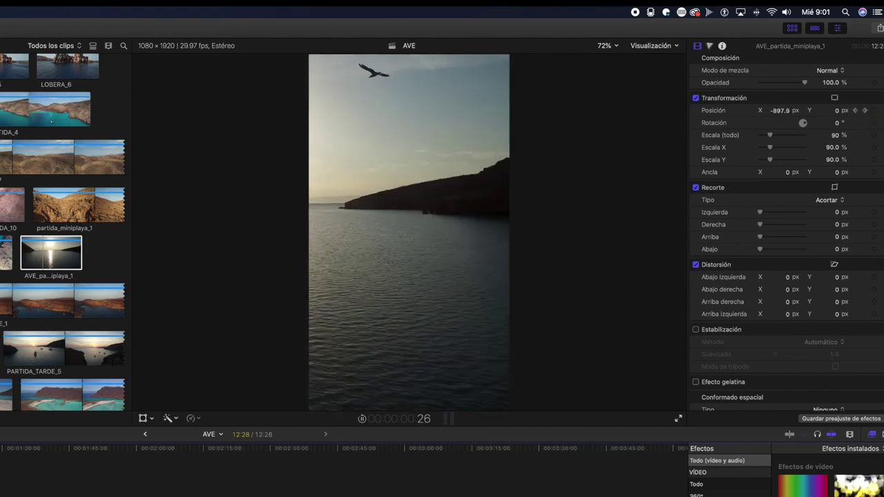
key(l)
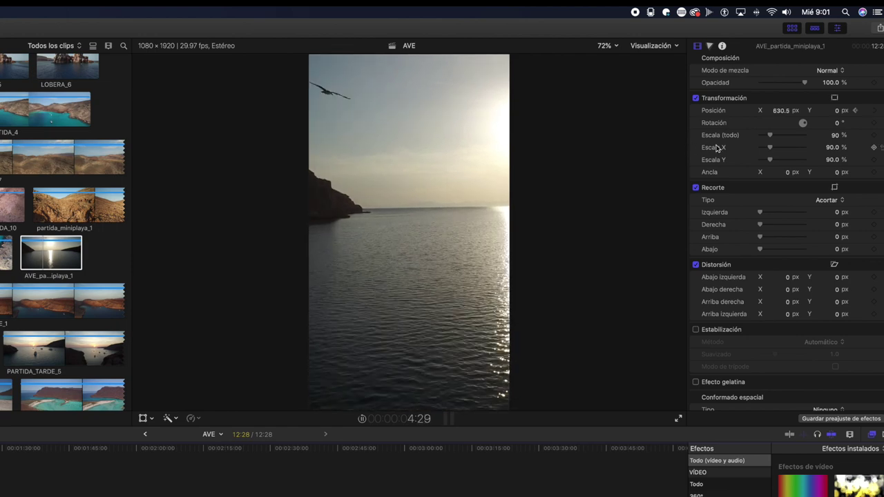
drag(780, 110, 847, 110)
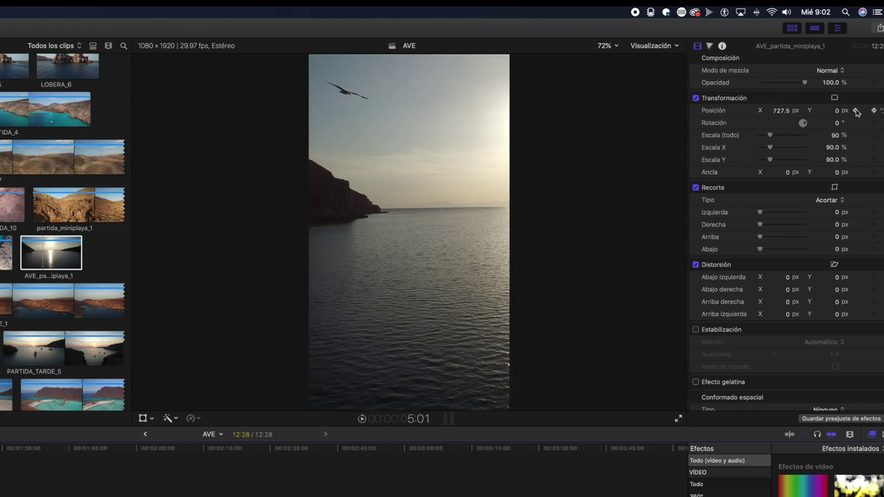
click(856, 111)
click(874, 111)
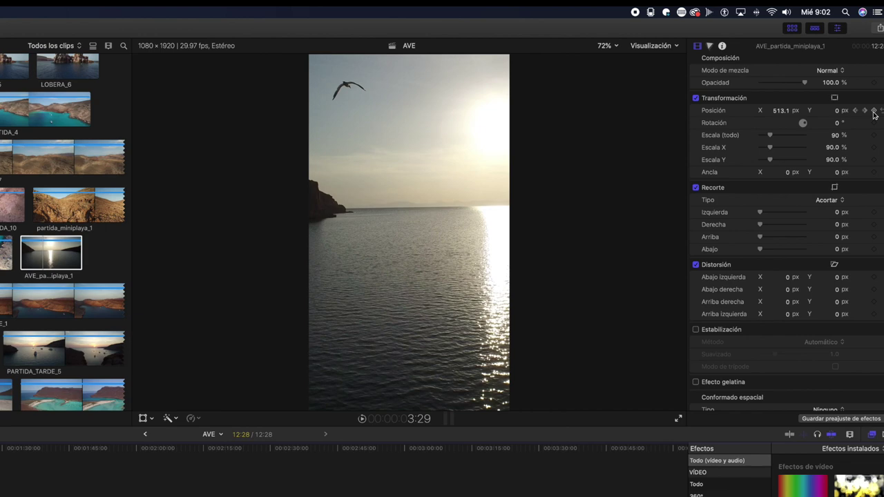
Replay from the start and keyframe the clip's X position to 372.6 px at 2:20 to keep the bird framed
key(Home)
key(space)
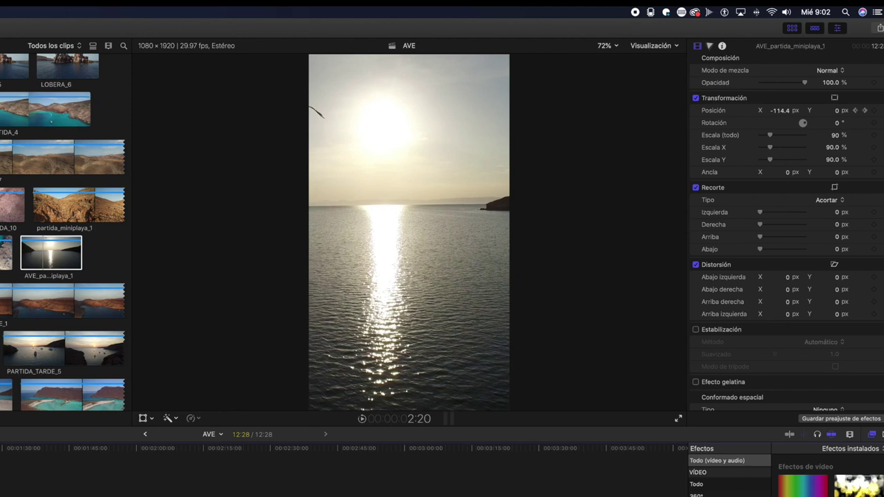
drag(781, 110, 807, 111)
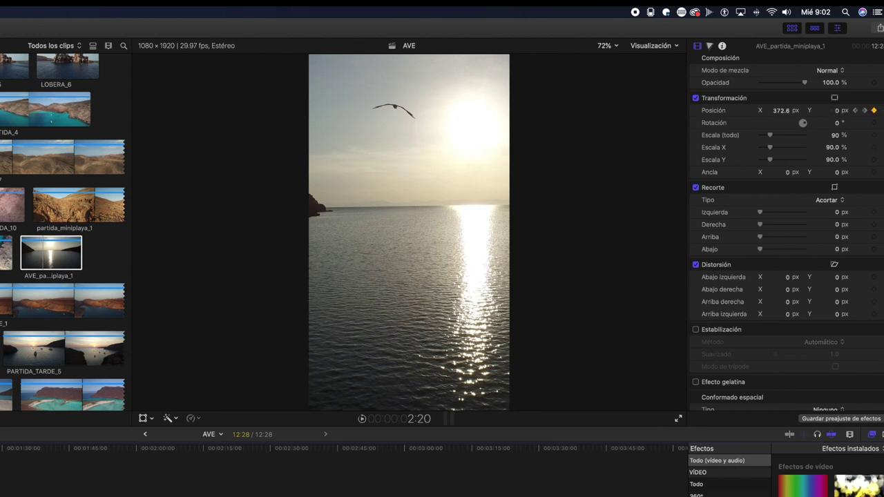
Adjust the clip's X position for the later part of the bird's flight and replay the AVE timeline from the start
key(Home)
key(space)
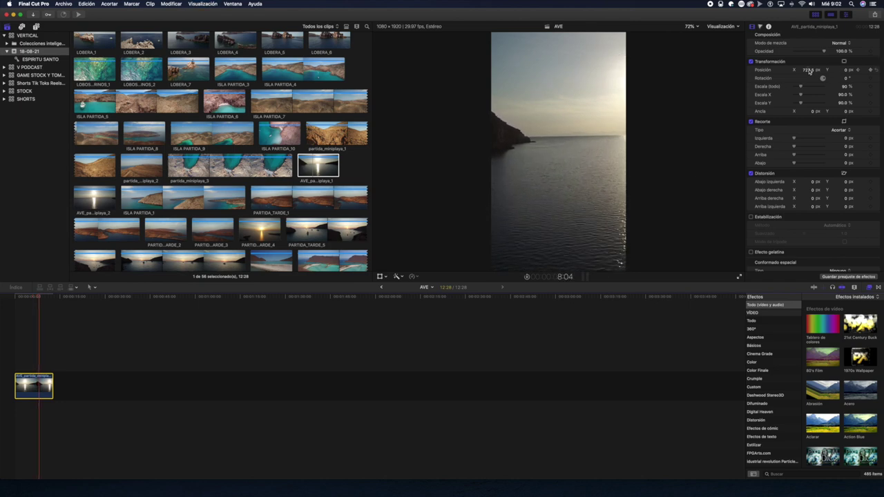
drag(808, 69, 809, 70)
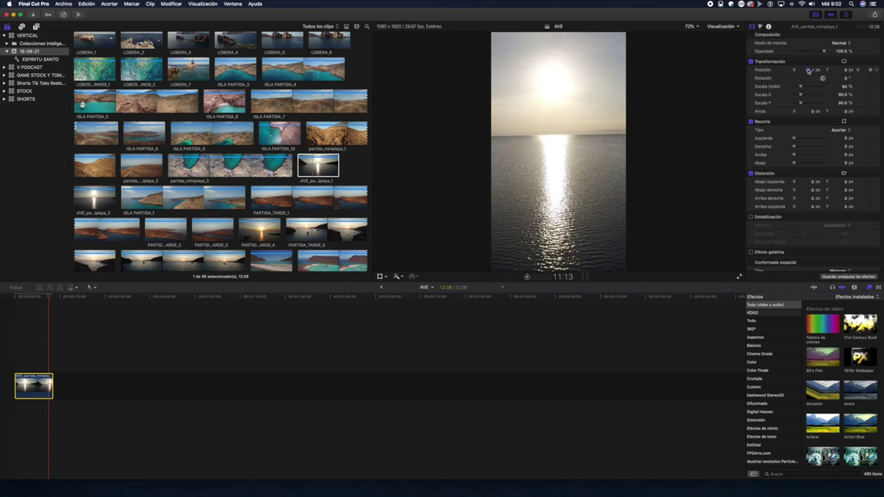
drag(19, 296, 2, 297)
key(space)
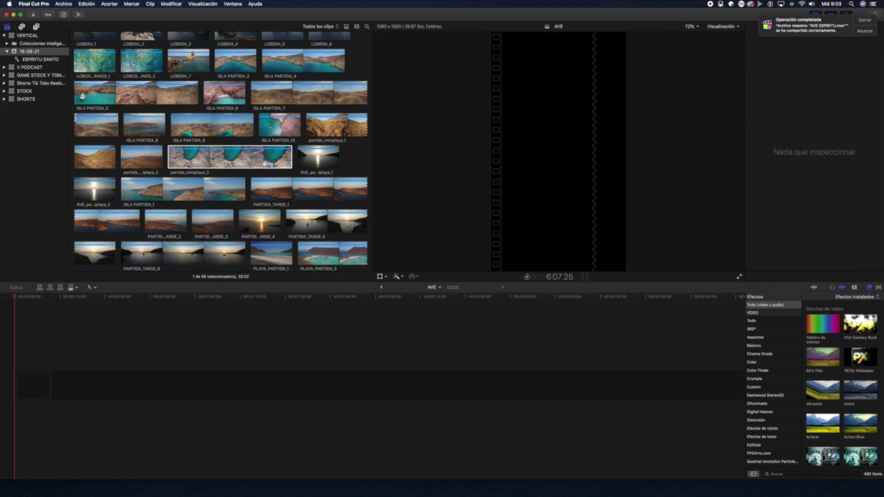
Create a vertical 1080x1920 project at 29.97p named CENITAL in the 18-08-21 event for the partida_miniplaya_3 clip
click(183, 158)
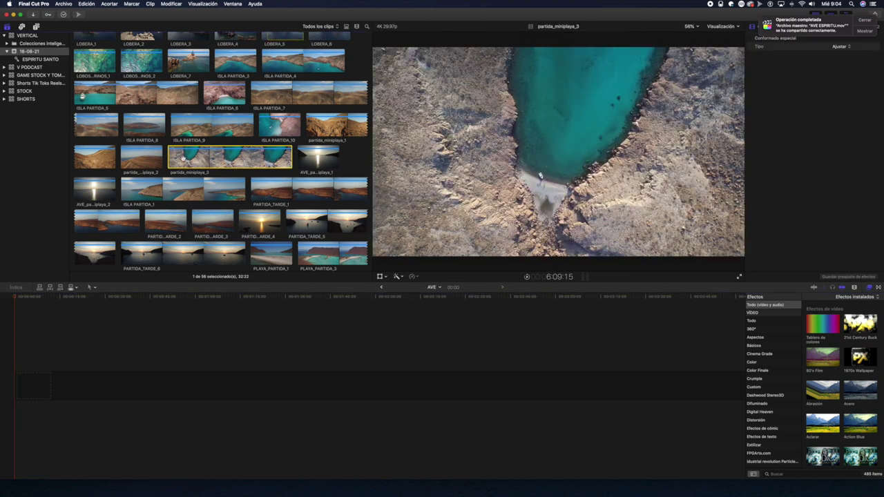
click(63, 3)
mouse_move(77, 15)
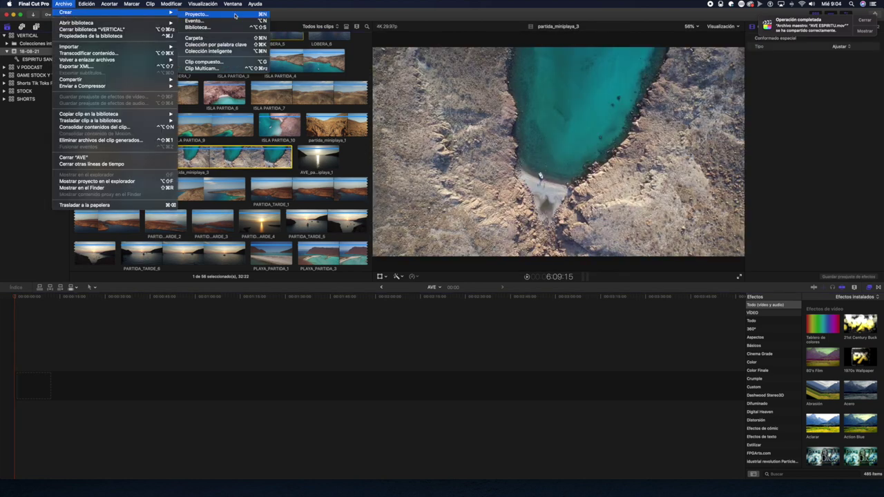
click(236, 16)
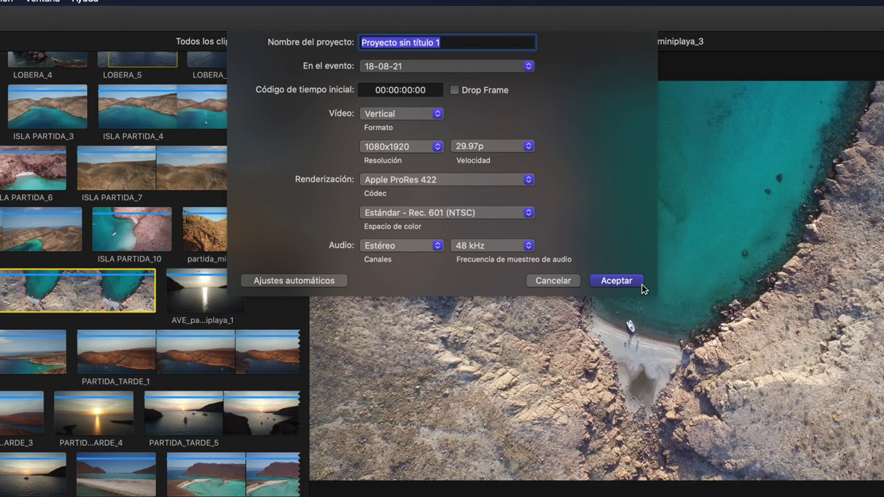
text(CENITAL)
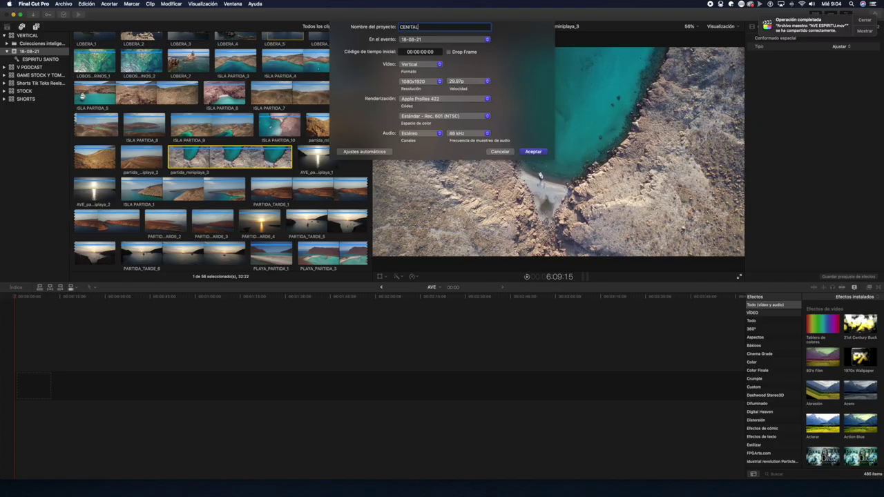
key(Return)
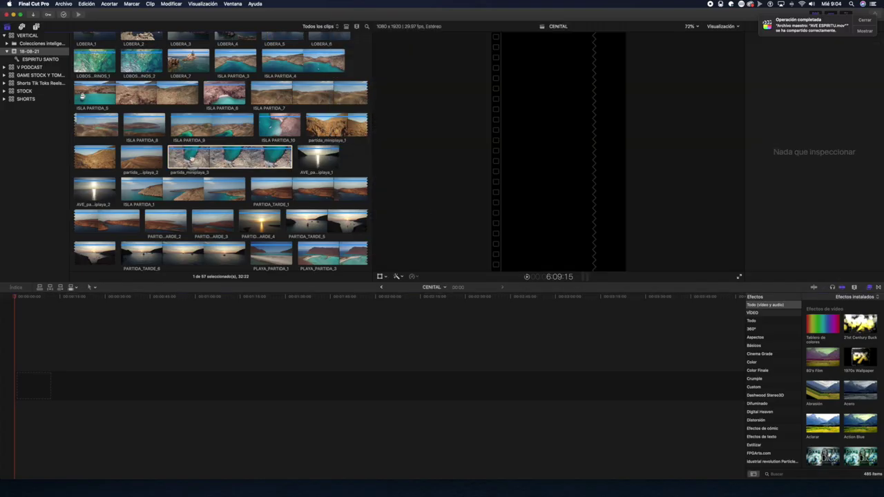
Add the partida_miniplaya_3 clip to the CENITAL timeline and set its spatial conform type to Ninguno
key(e)
click(32, 308)
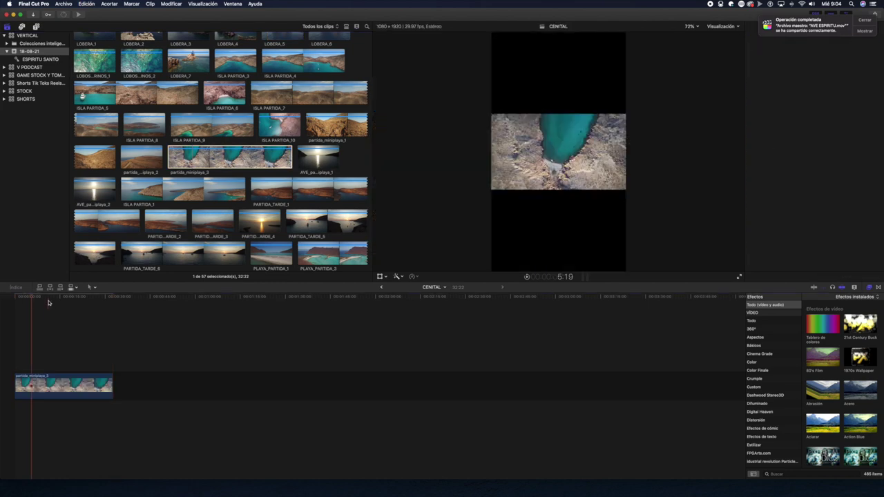
click(839, 264)
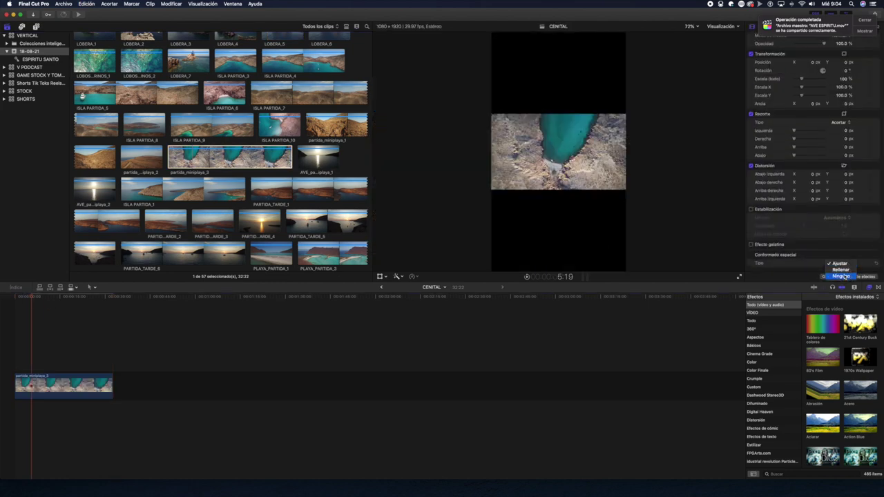
click(841, 275)
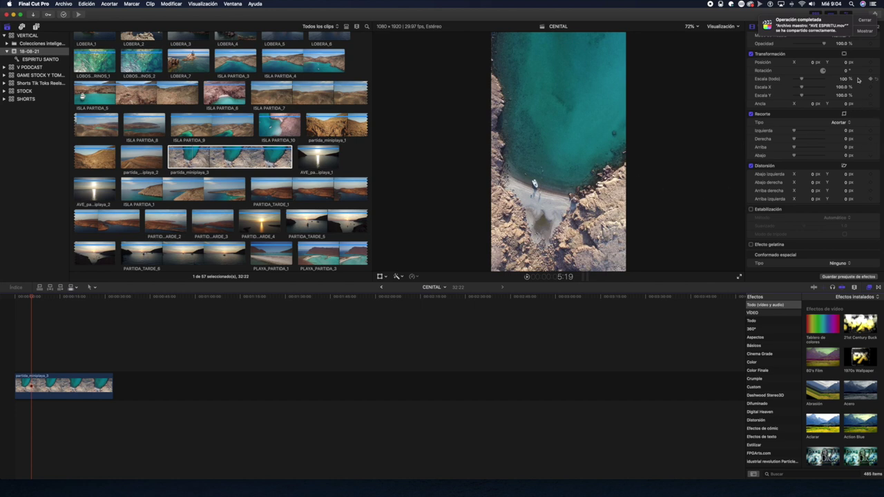
Compare 90° and -90° rotations of the partida_miniplaya_3 timeline clip and leave its rotation at -90°
drag(849, 73, 824, 69)
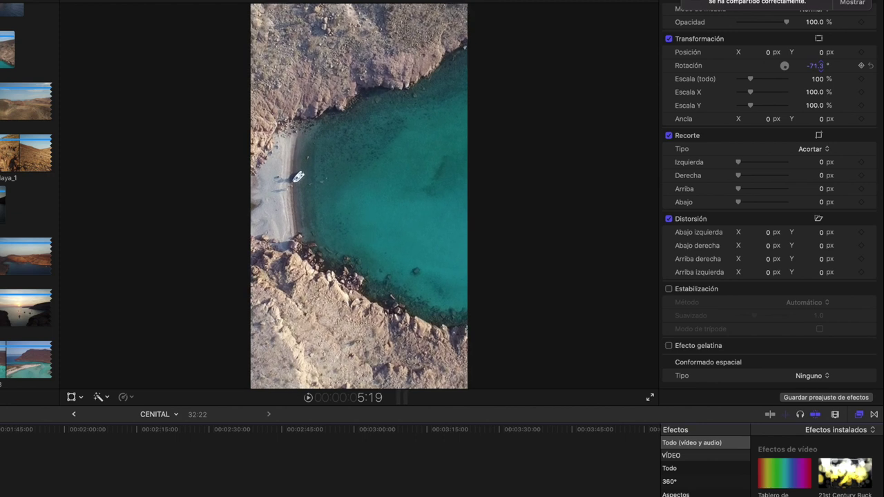
click(820, 67)
text(890)
key(Return)
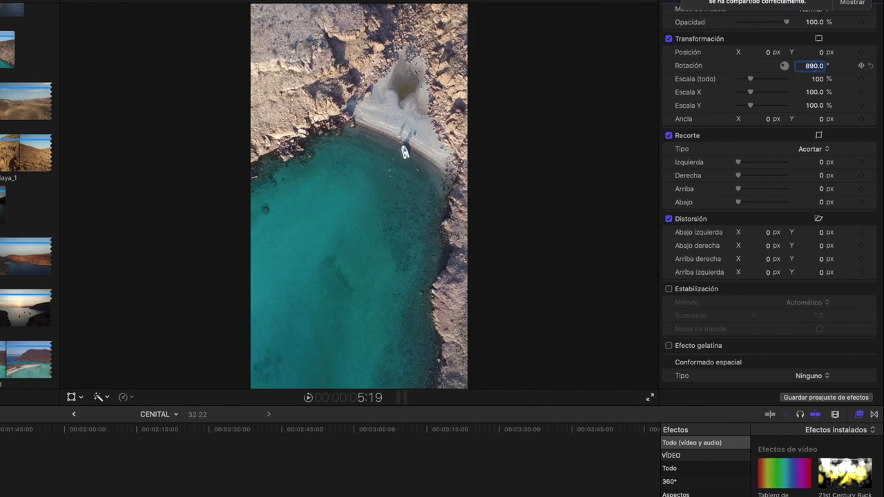
text(-90)
key(Return)
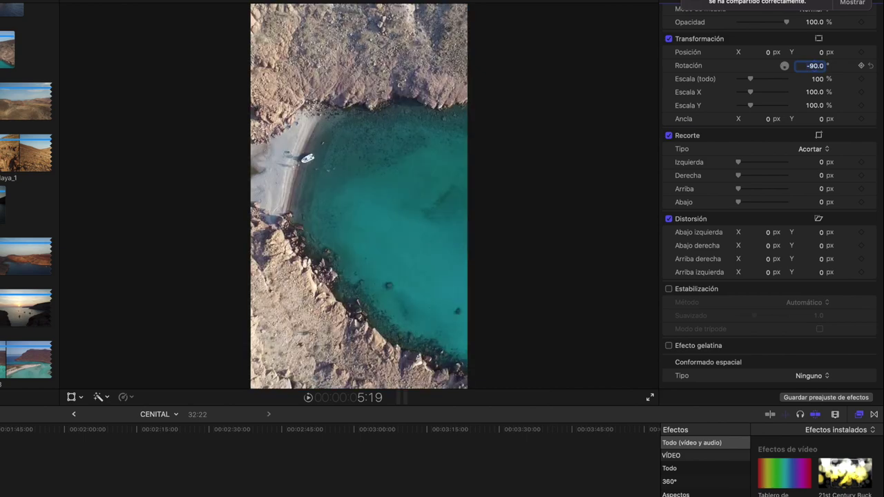
text(90)
key(Return)
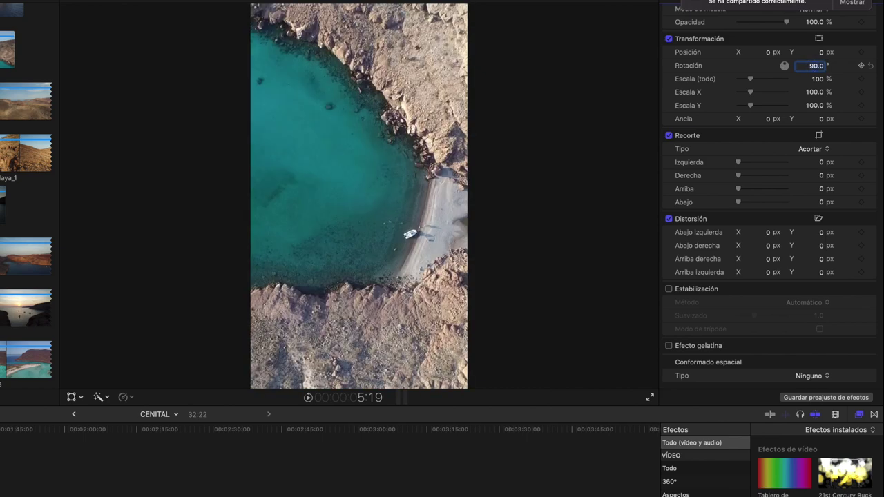
text(990)
key(Return)
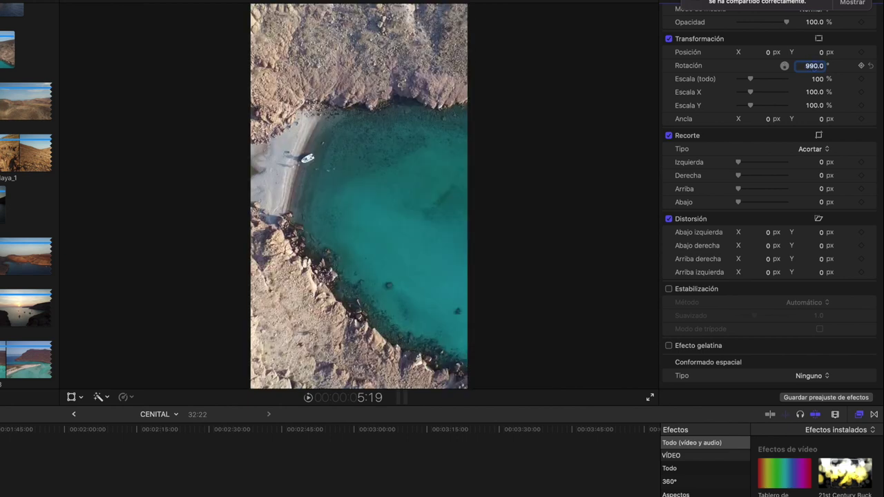
text(-90)
key(Return)
Set the rotated clip's overall scale to 50 % and play the CENITAL timeline from the start to check the framing
drag(747, 84, 744, 84)
click(819, 82)
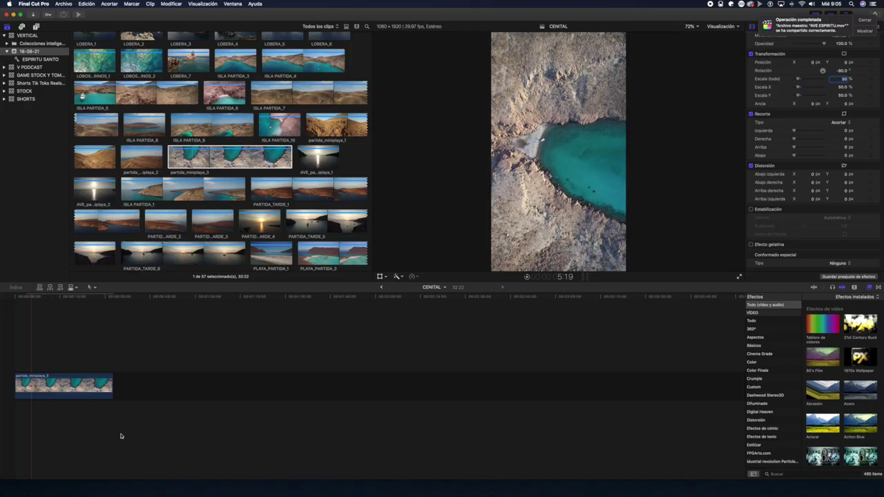
click(3, 297)
key(space)
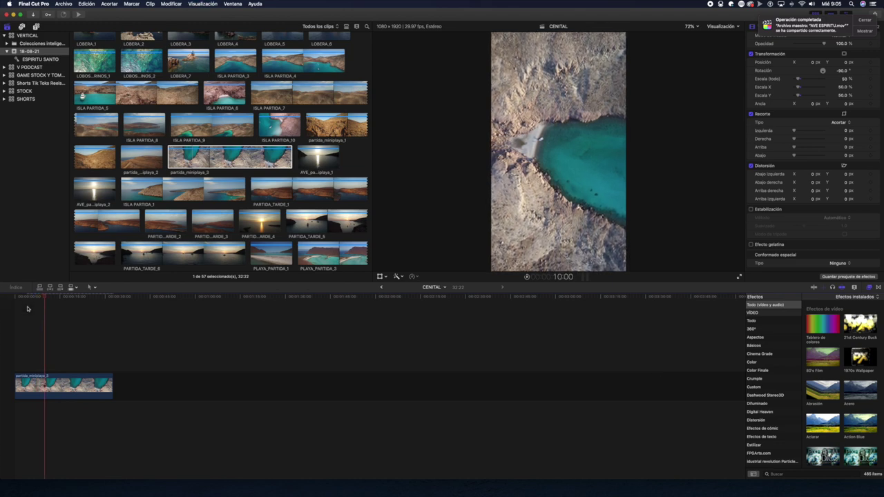
drag(48, 299, 61, 299)
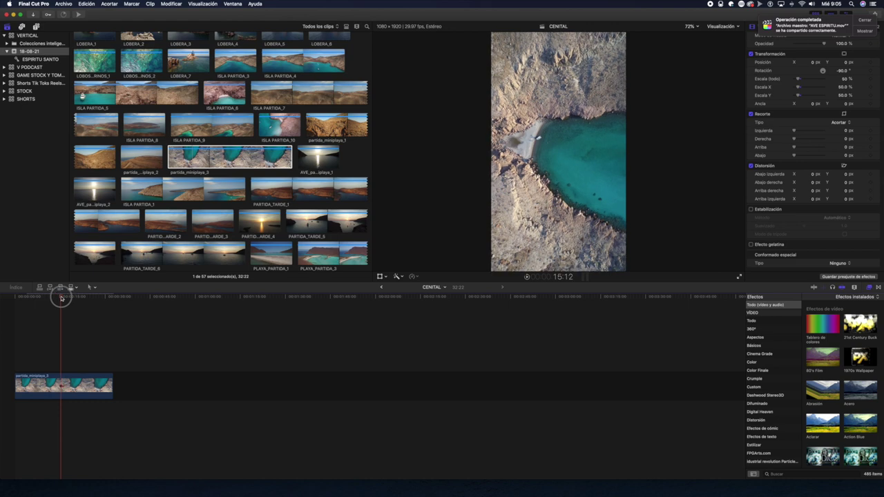
Reverse the partida_miniplaya_3 timeline clip and skim through it to check the inverted camera movement
click(82, 388)
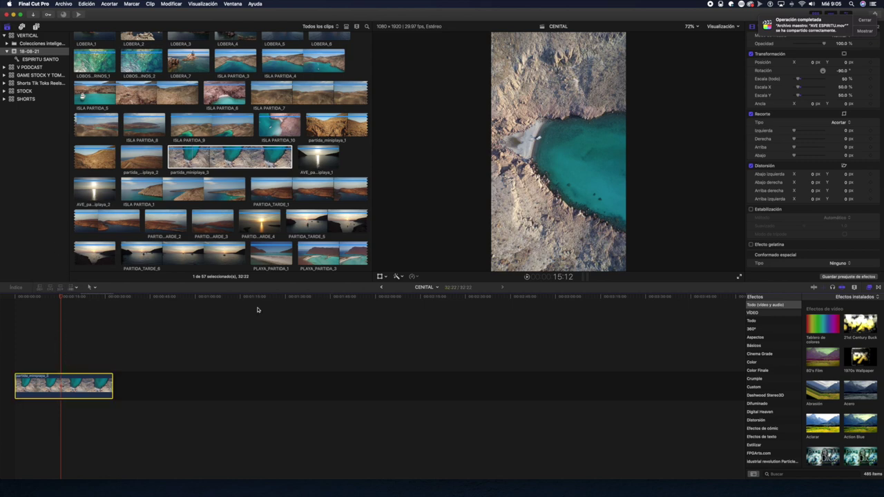
click(425, 279)
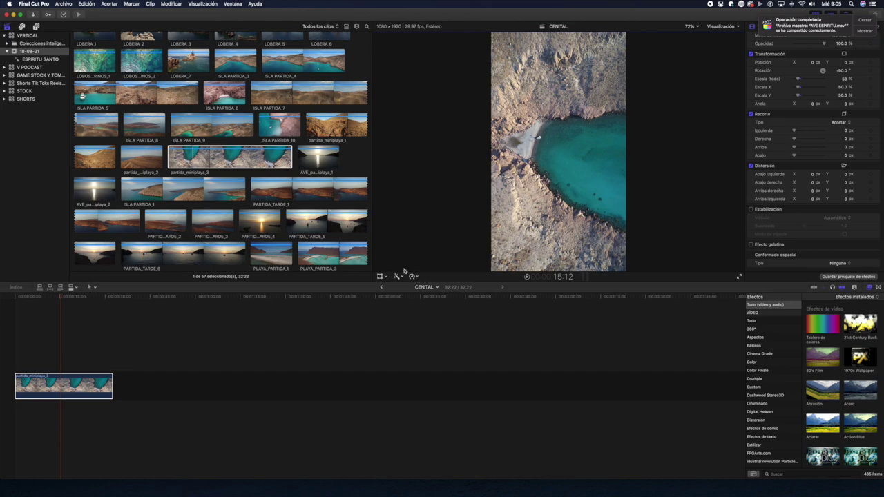
click(414, 277)
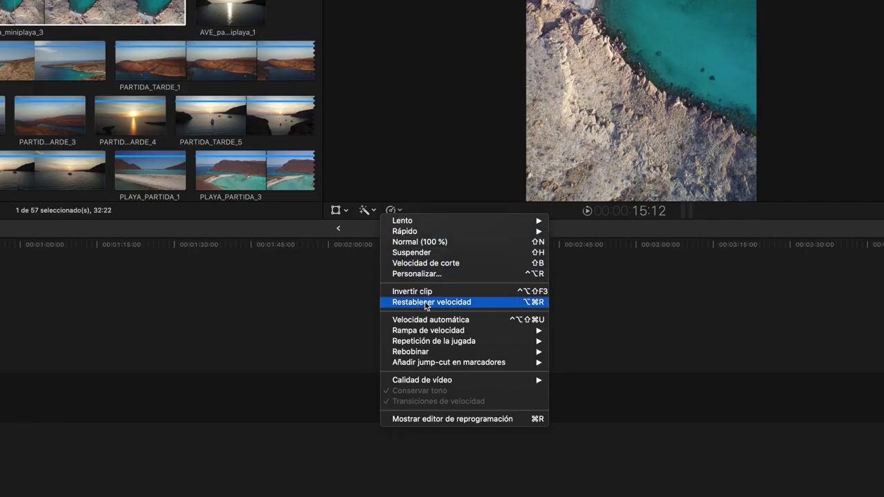
click(425, 292)
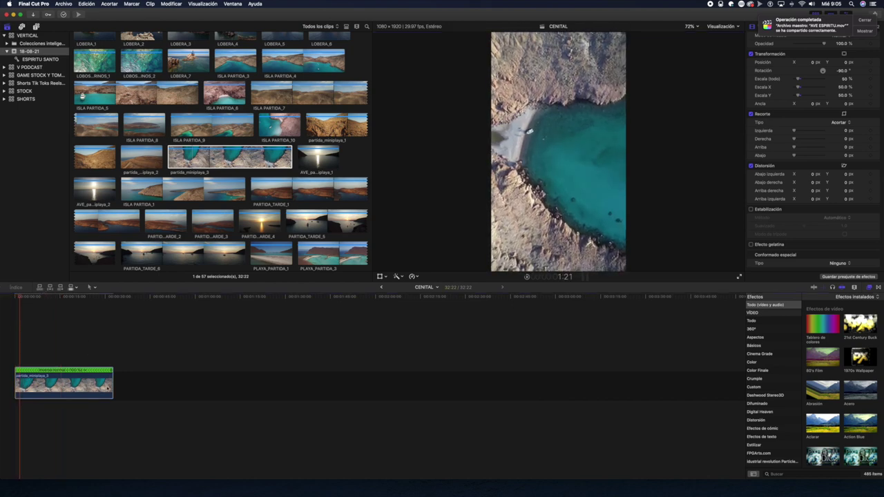
click(58, 297)
drag(58, 297, 61, 297)
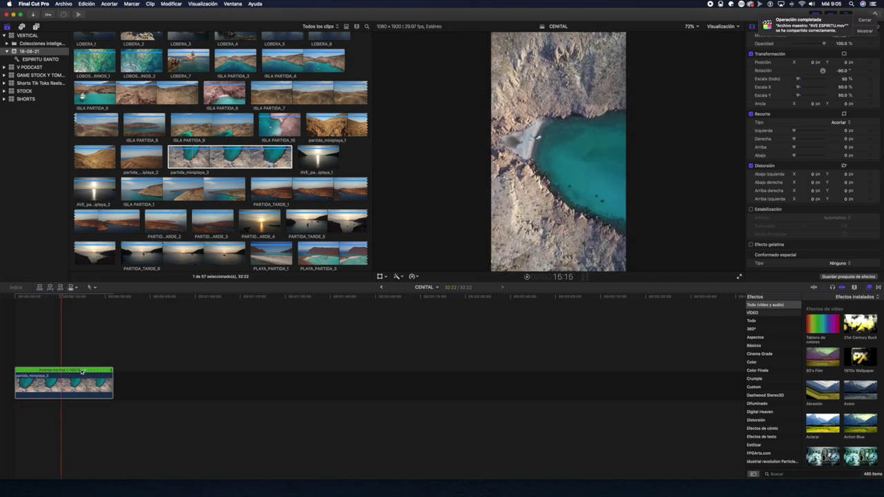
Try speeding up the reversed partida_miniplaya_3 clip by shortening its retimed length in the timeline
drag(114, 374, 110, 372)
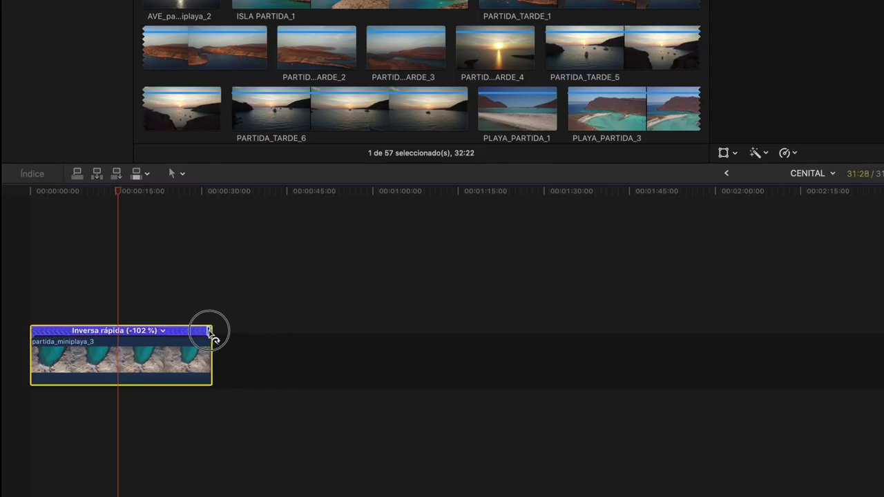
drag(210, 331, 185, 332)
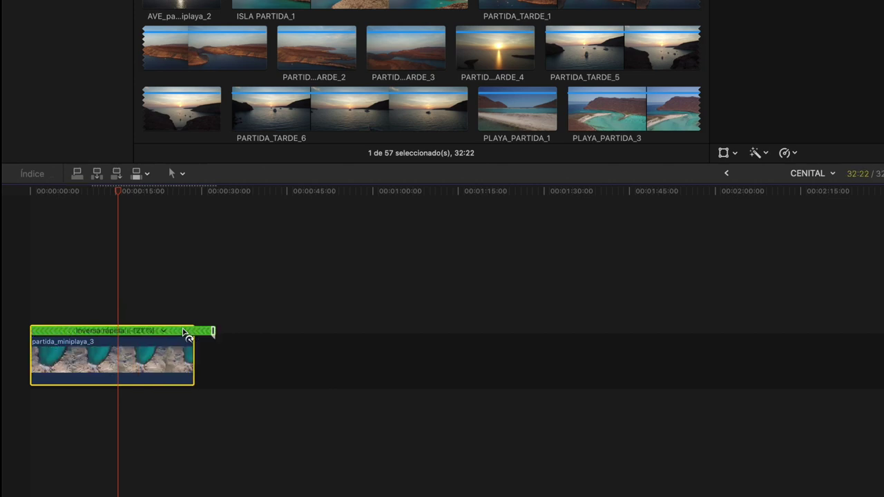
Review the fast reverse-speed presets and retiming options for the partida_miniplaya_3 timeline clip without applying any
click(164, 330)
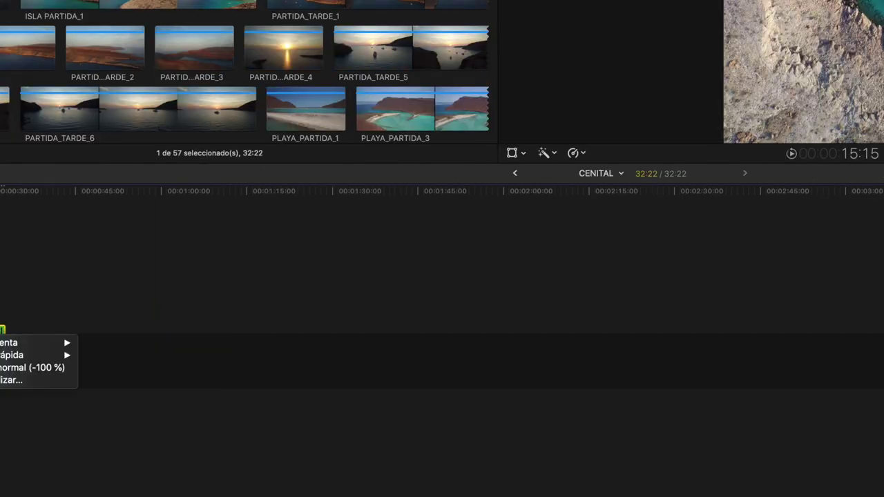
mouse_move(34, 355)
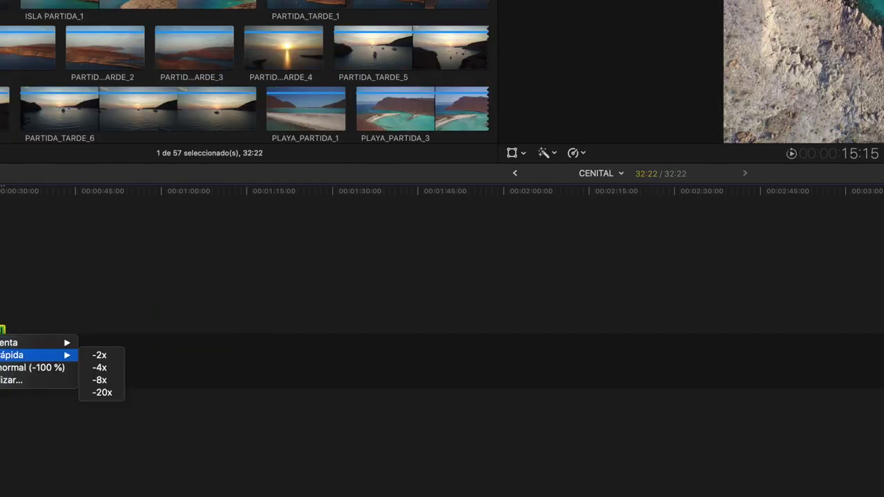
click(110, 294)
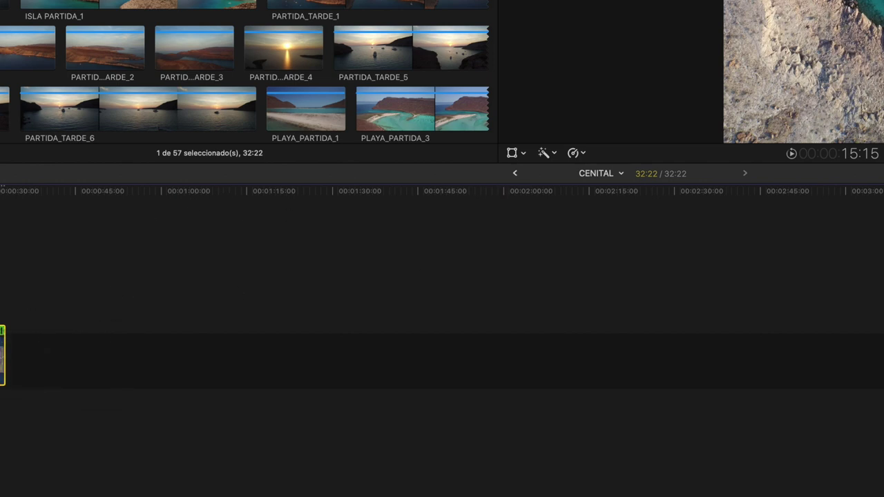
key(super+r)
click(581, 153)
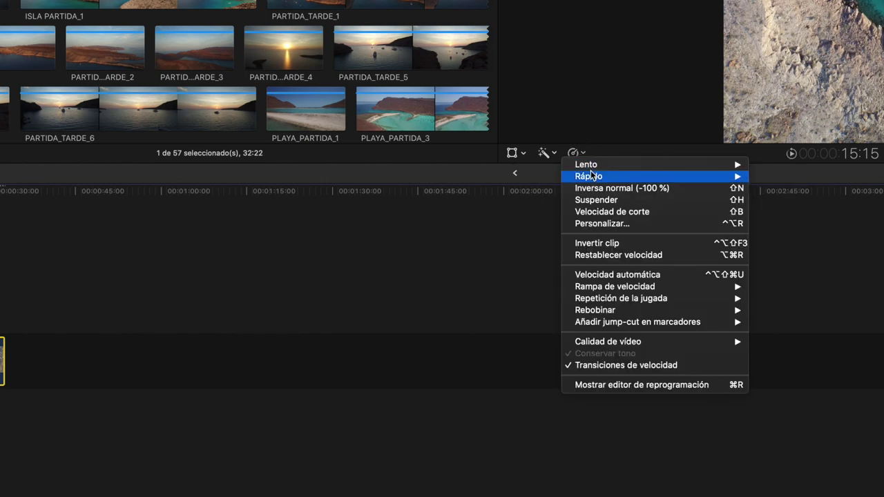
mouse_move(594, 176)
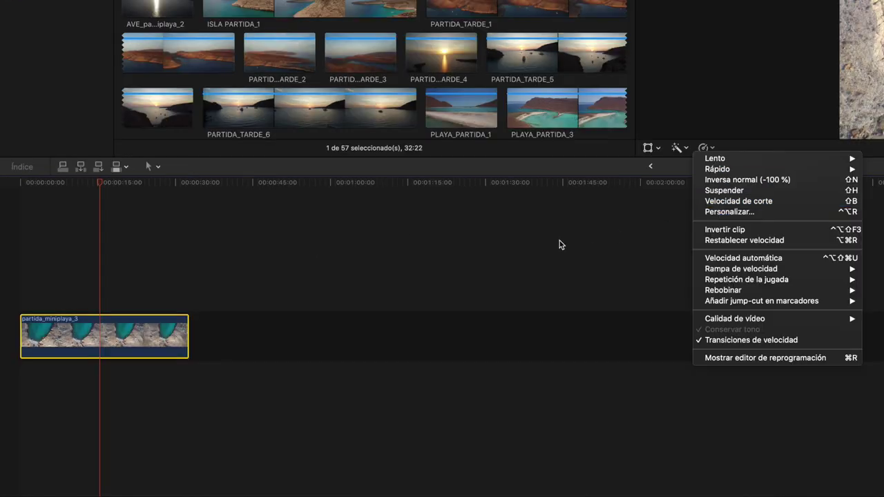
click(560, 244)
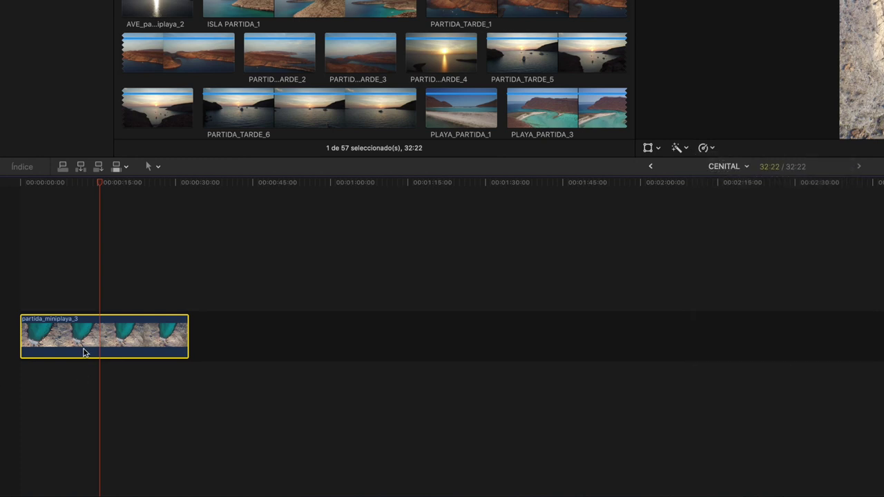
Speed up the reversed partida_miniplaya_3 clip by shortening its retimed length to about 15 seconds, checking its end against the playhead
key(super+r)
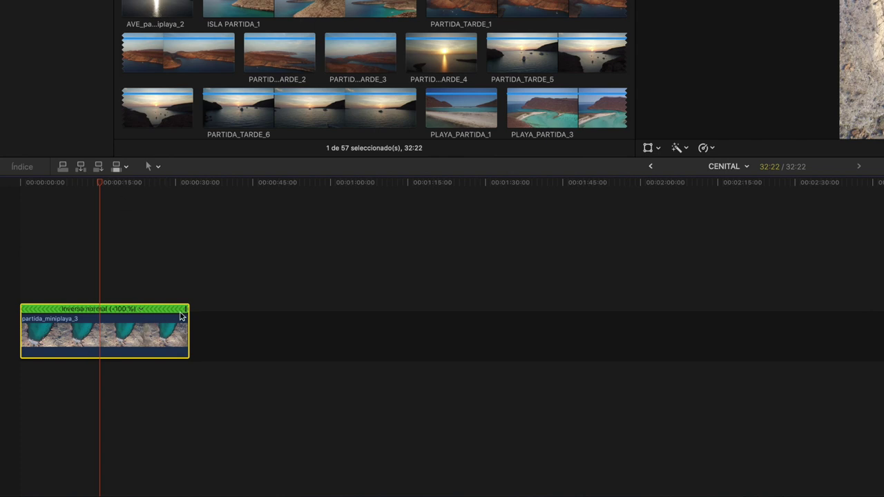
drag(185, 309, 93, 307)
click(92, 182)
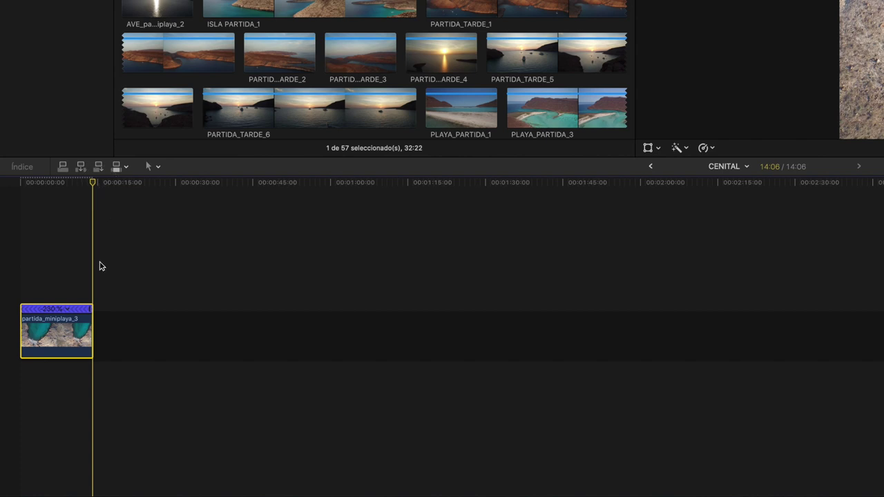
key(Home)
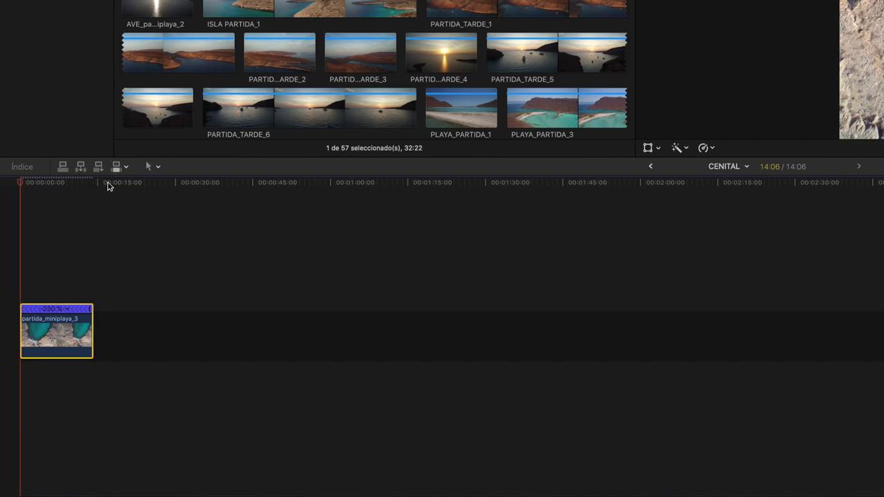
click(116, 183)
drag(116, 182, 92, 183)
drag(92, 309, 98, 311)
click(97, 183)
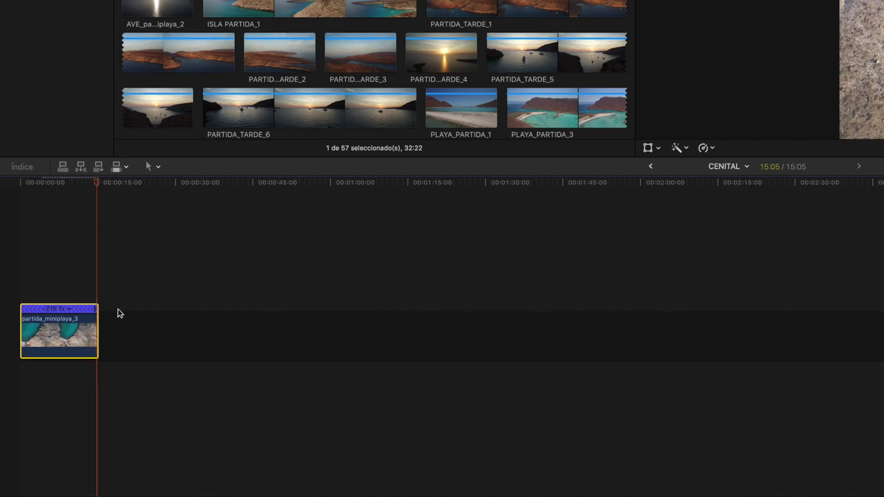
drag(95, 312, 95, 312)
drag(94, 312, 95, 313)
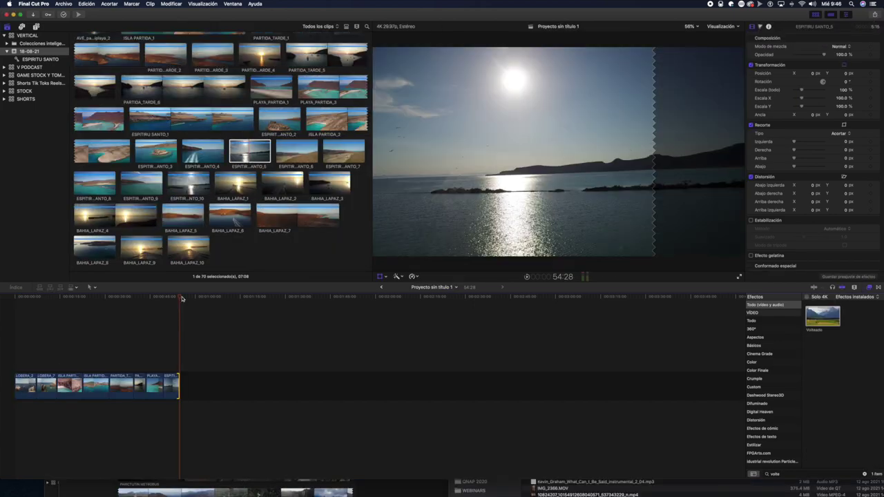
Find the empty vertical project Proyecto sin título in the event's project list and rename it PRUEBA
drag(180, 295, 5, 295)
scroll(227, 210, up, 5)
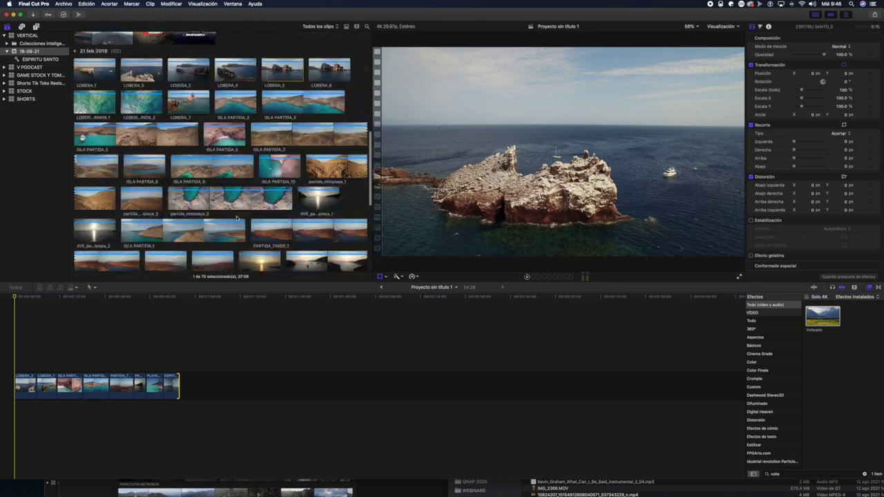
scroll(227, 210, down, 1)
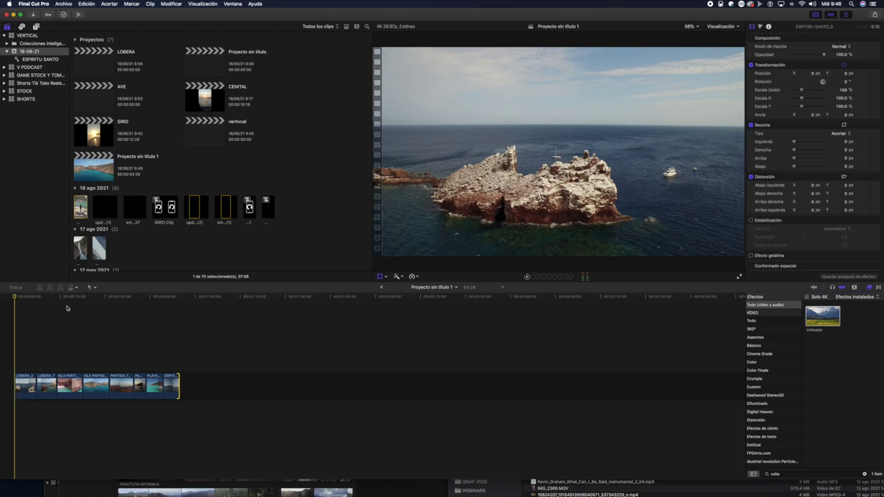
click(207, 62)
click(247, 52)
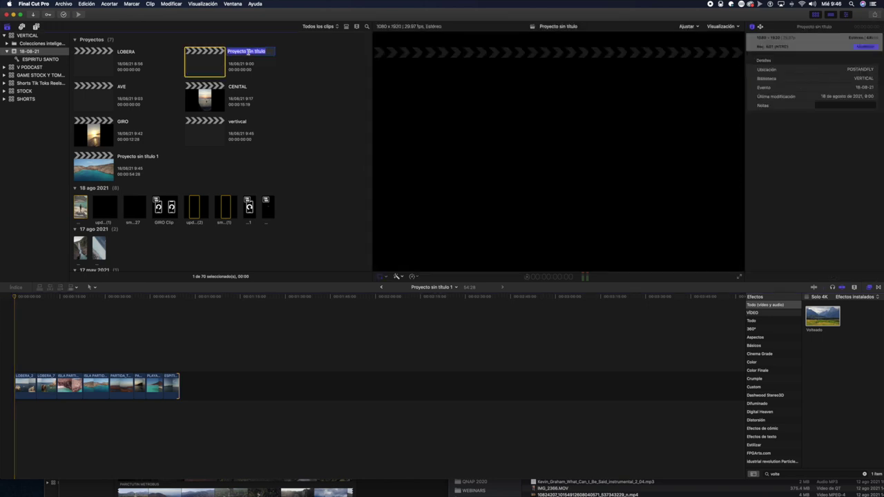
text(PRUEBA)
Rename the 4K project Proyecto sin título 1 as PRUEBA NORMAL A VERTICAL
text(VE)
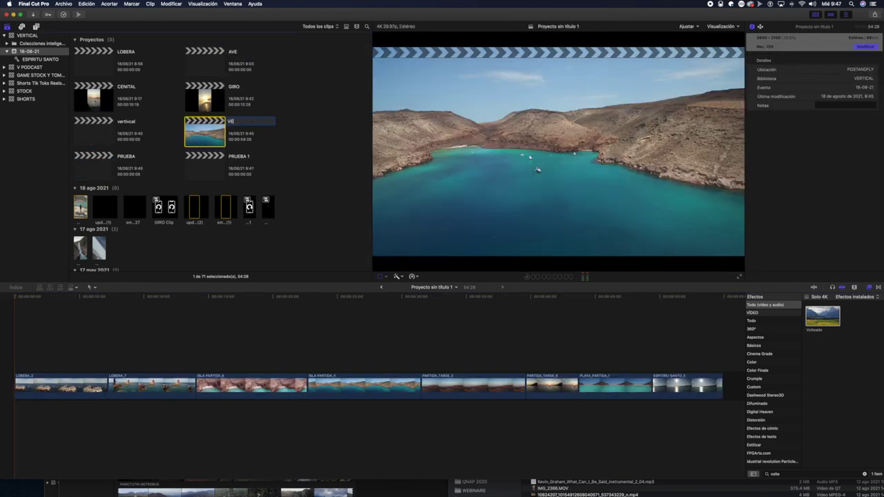
text(RTICAL)
key(Return)
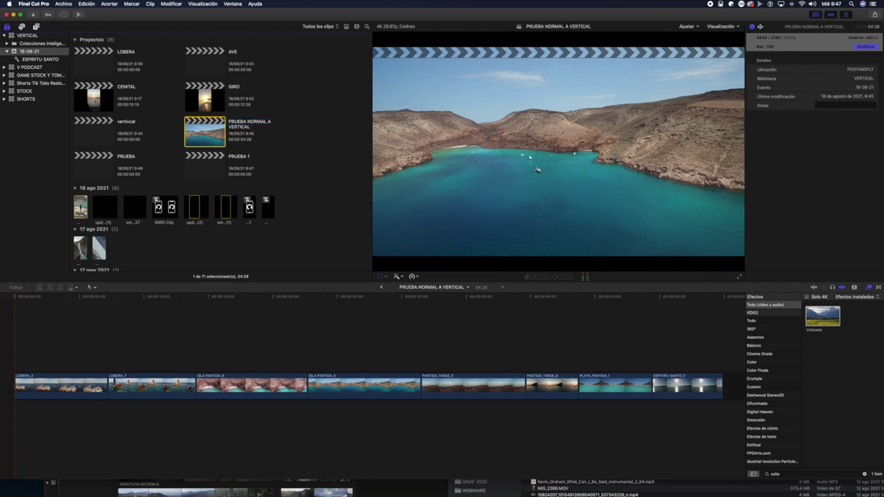
Start a duplicate of the PRUEBA NORMAL A VERTICAL project with its own settings, using Duplicar proyecto como
key(shift+t)
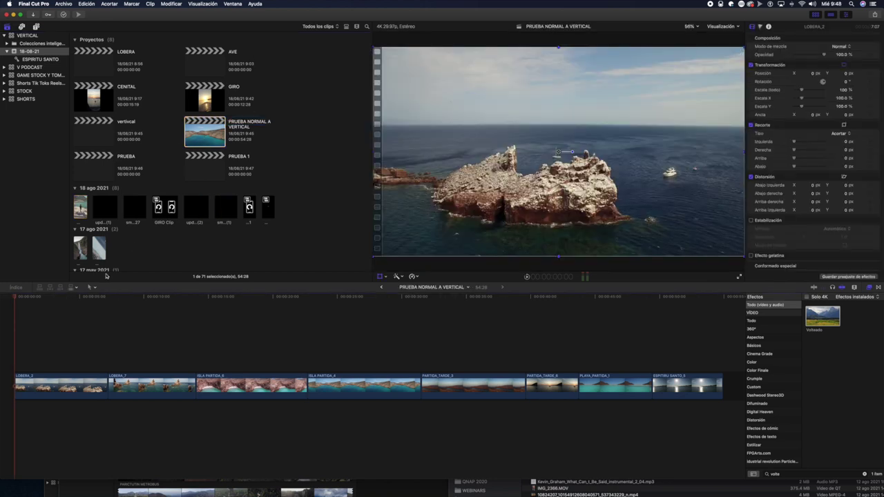
click(855, 287)
drag(835, 303, 822, 303)
drag(23, 297, 2, 292)
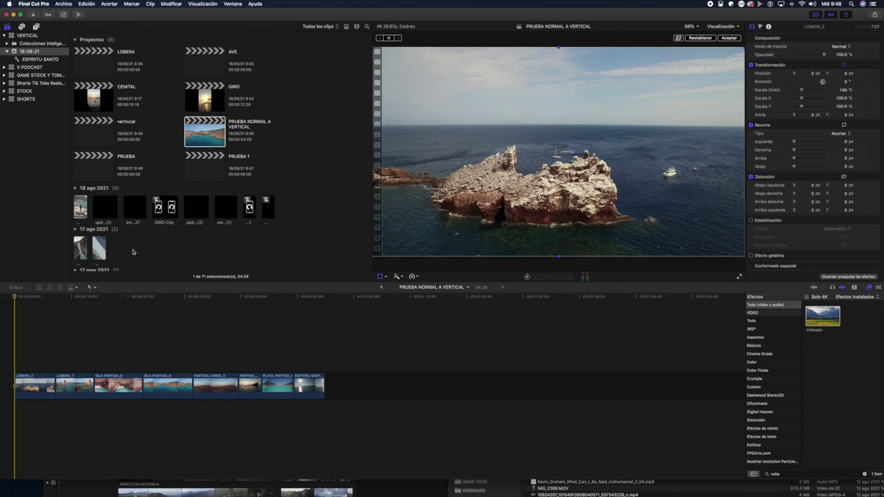
click(203, 129)
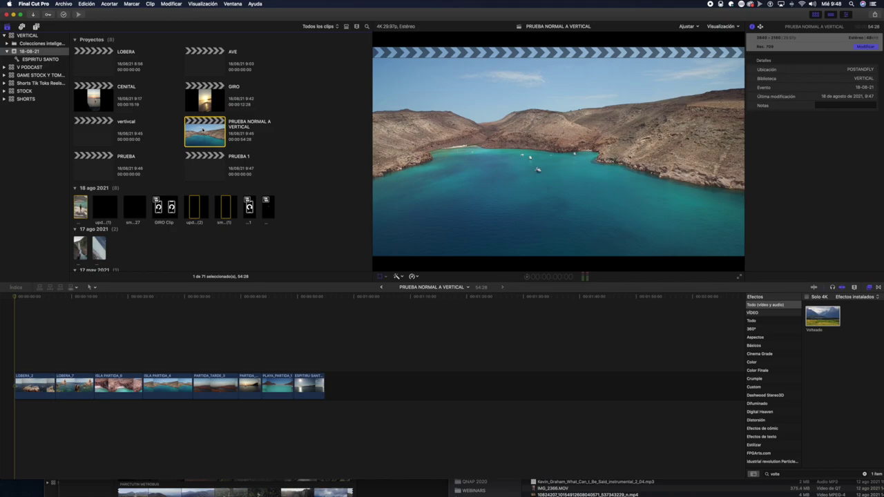
right_click(196, 140)
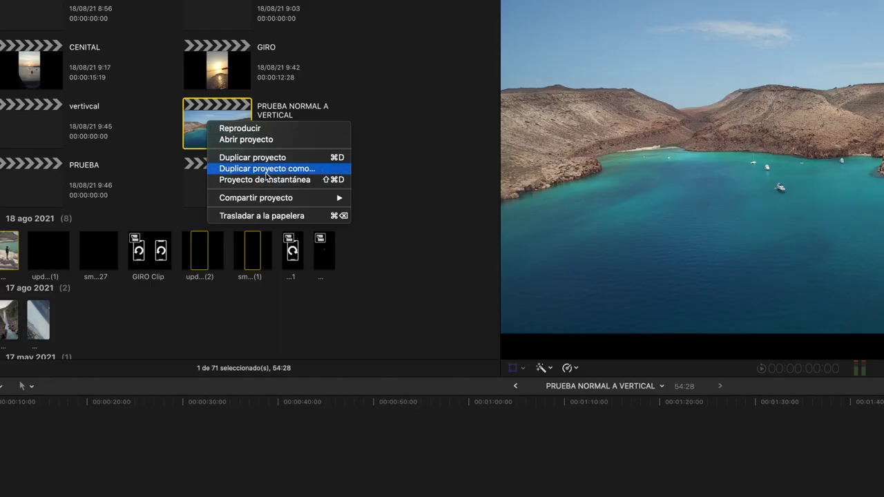
click(284, 172)
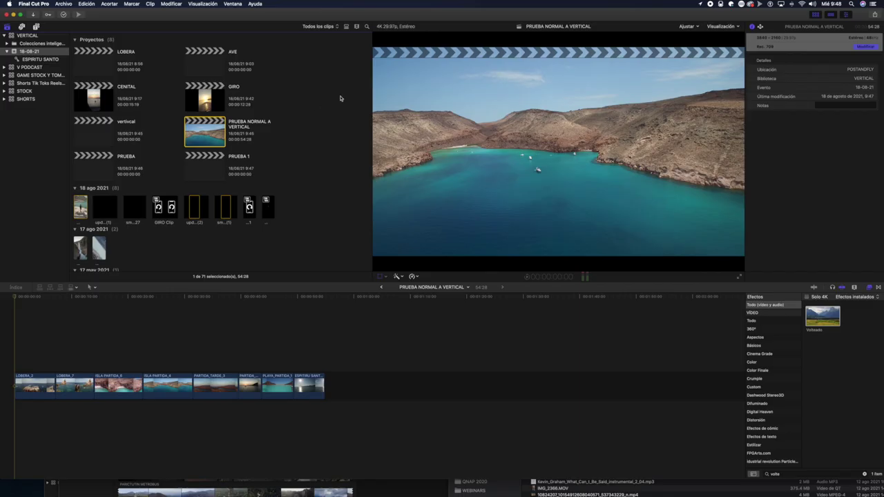
Set the duplicate project's video format to Vertical at 1080x1920 and enable Conformado inteligente
click(435, 70)
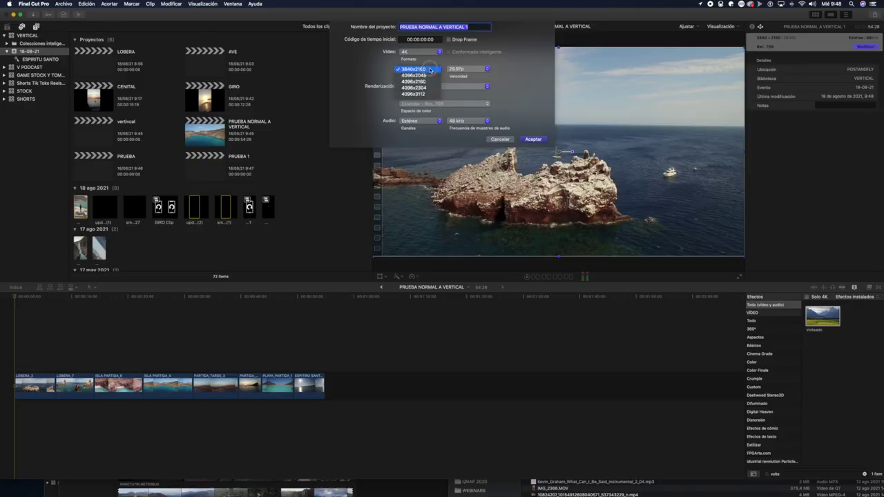
click(429, 53)
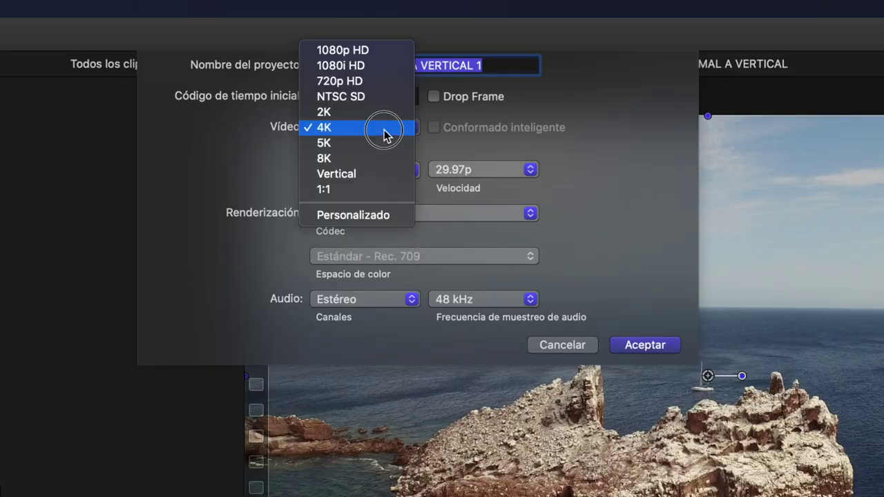
click(387, 174)
click(346, 131)
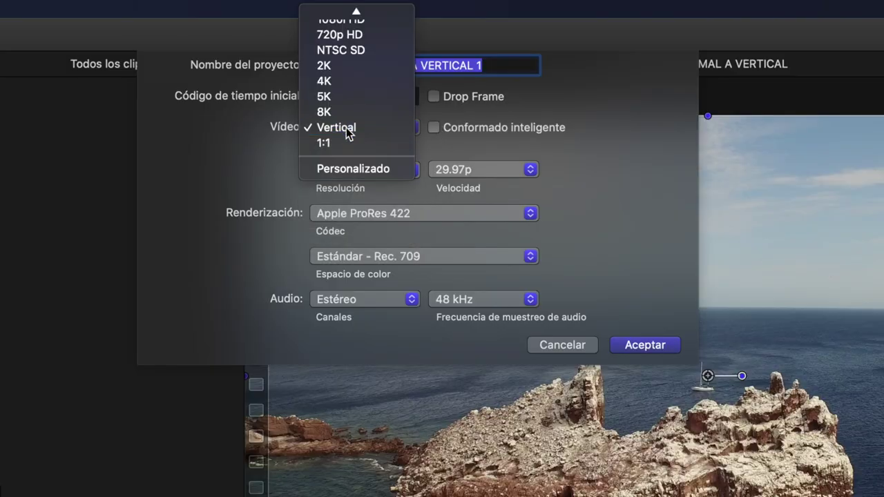
click(346, 130)
click(362, 173)
click(361, 185)
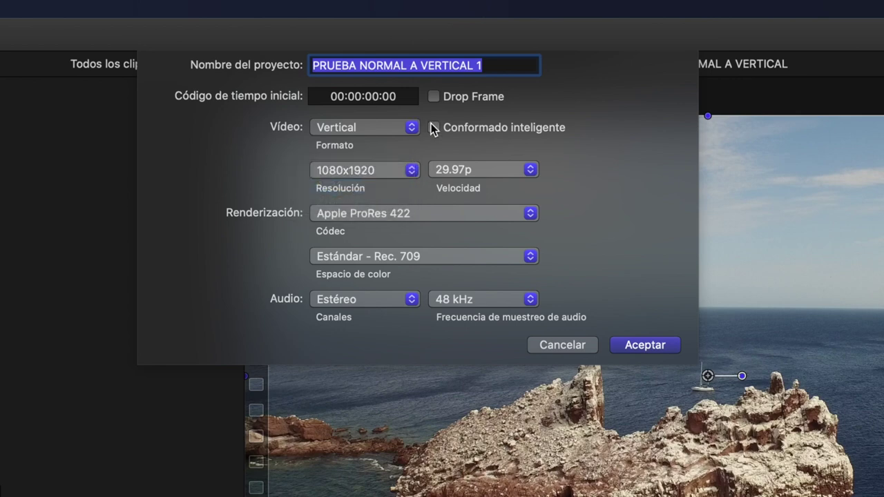
click(433, 128)
Name the duplicate project PRUEBA NORMAL A VERTICAL VERTICAL and create it
click(490, 70)
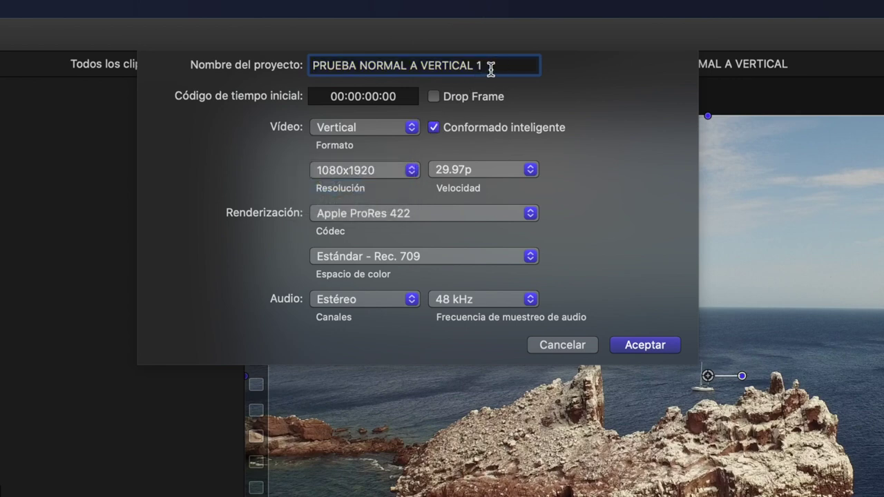
key(BackSpace)
text(VER)
key(BackSpace)
key(BackSpace)
key(BackSpace)
text(VERTICAL)
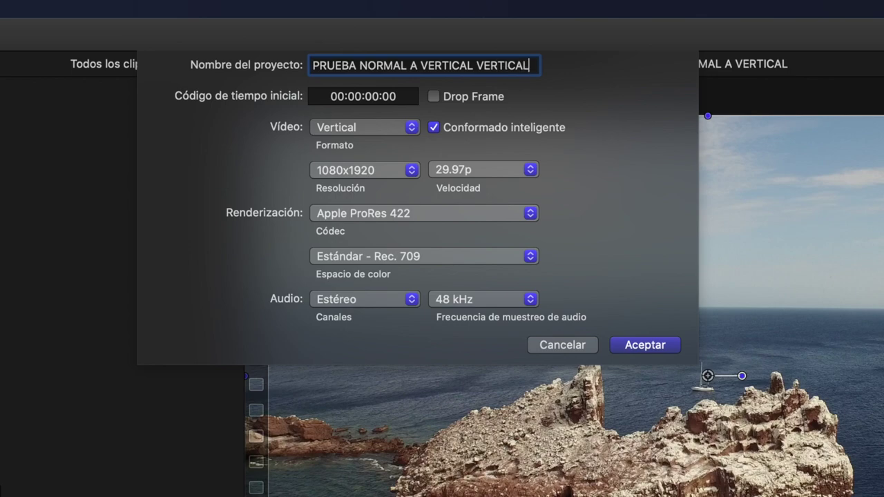
key(Return)
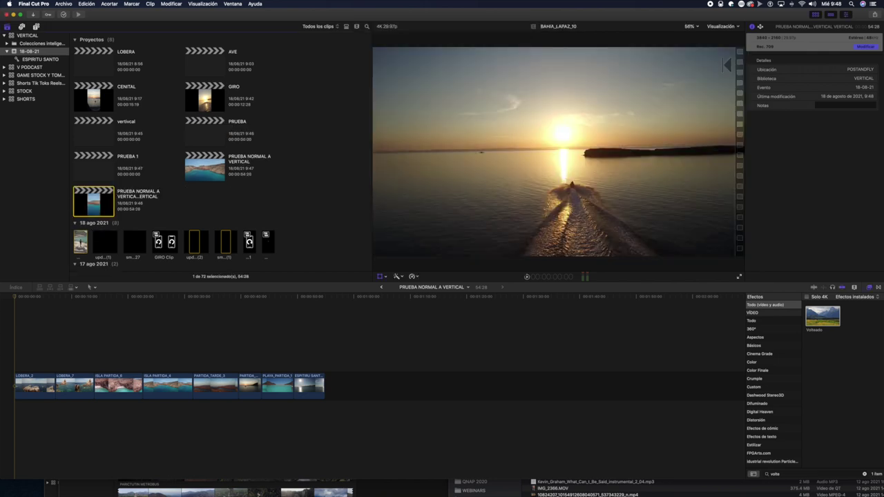
Open the duplicated PRUEBA NORMAL A VERTICAL VERTICAL project in the timeline
key(space)
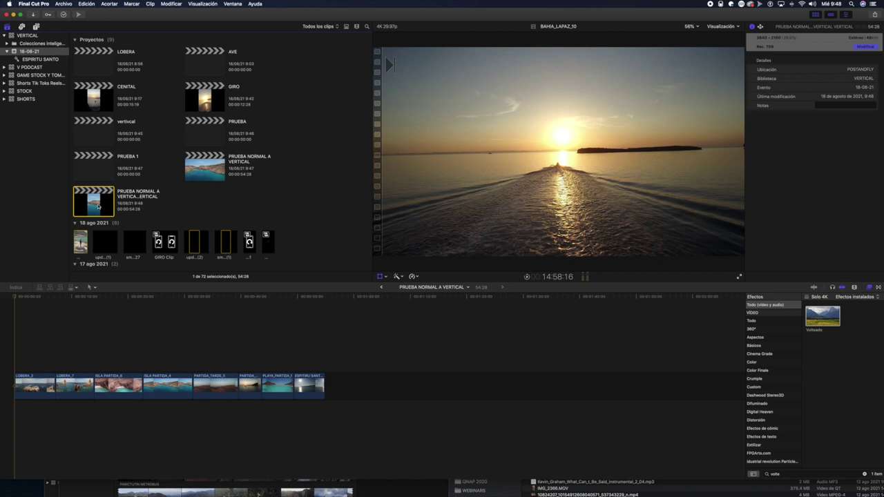
click(27, 296)
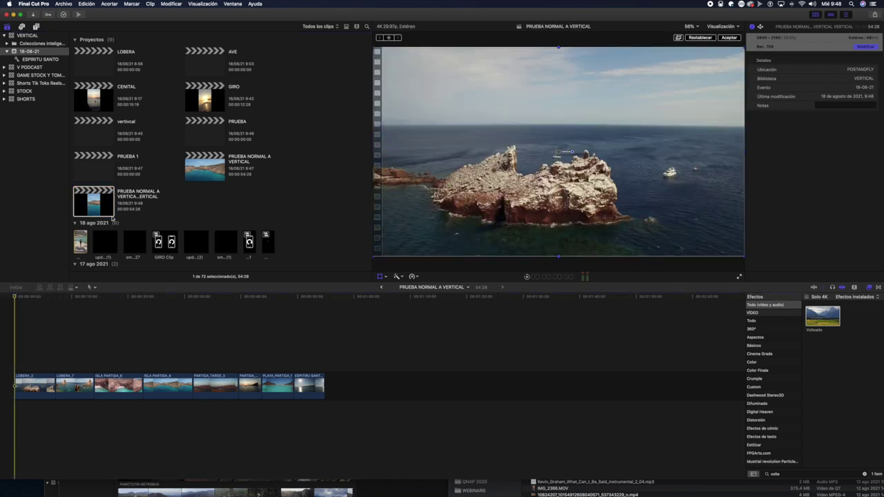
double_click(93, 206)
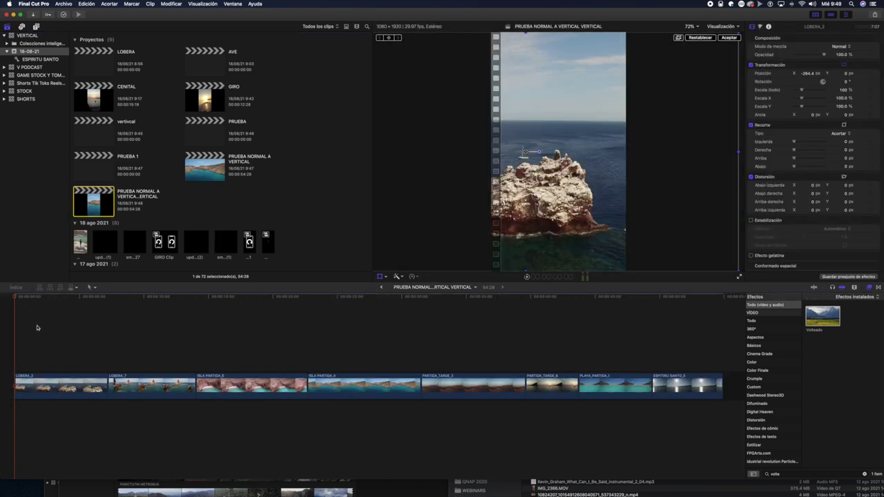
Play the vertical project from the start and skim through its clips to check how each one was automatically reframed
key(space)
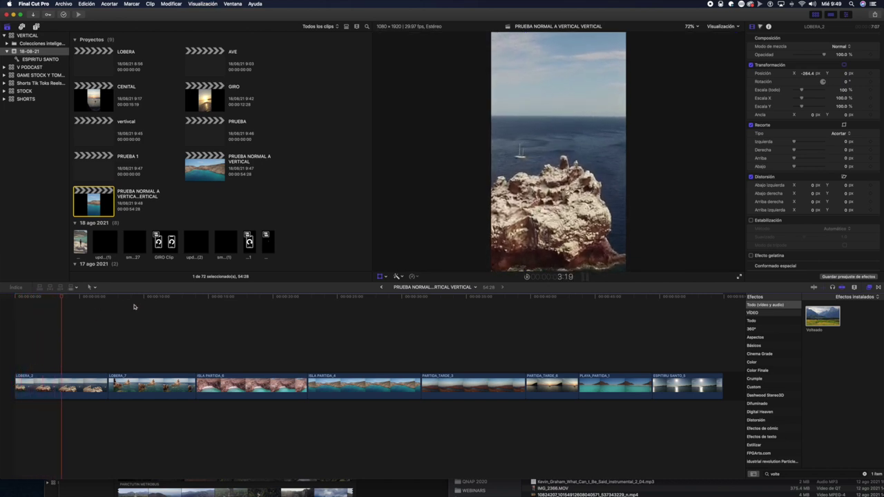
click(207, 297)
click(330, 298)
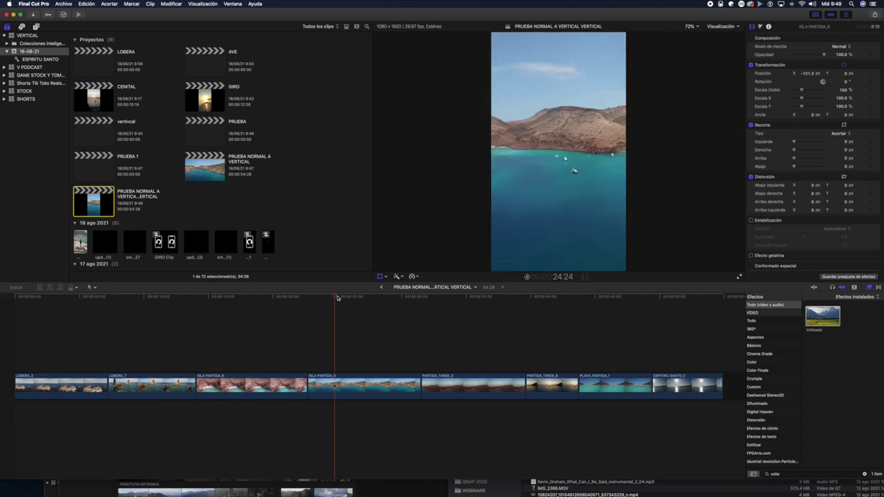
click(447, 298)
click(519, 298)
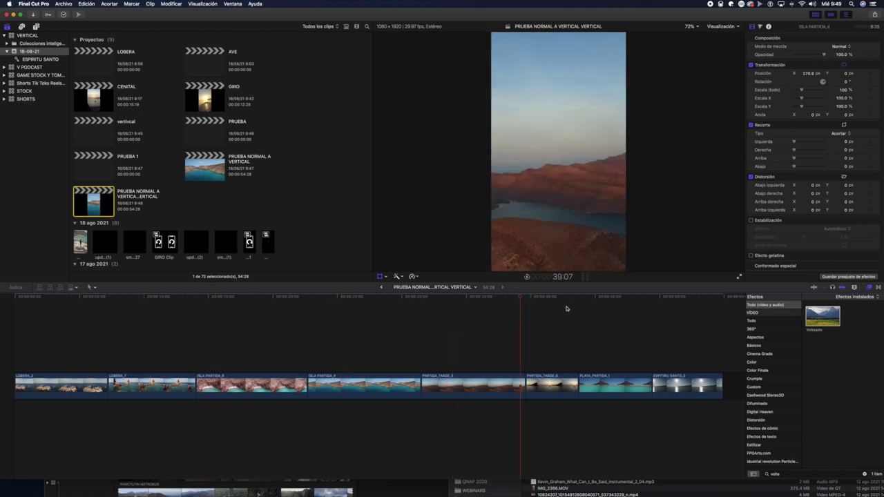
scroll(578, 313, right, 3)
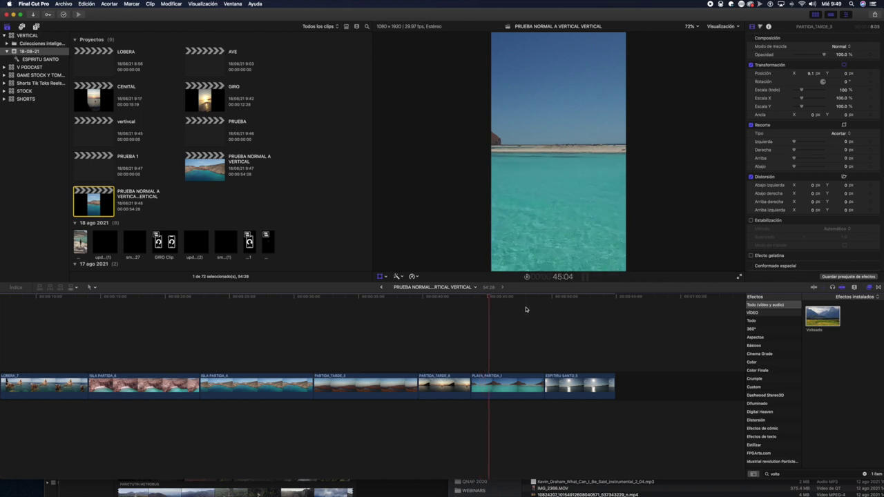
Shift the PLAYA_PARTIDA_1 clip's horizontal position to 524.7 px and check the framing of the neighbouring clips
key(space)
click(493, 394)
drag(810, 74, 811, 36)
key(space)
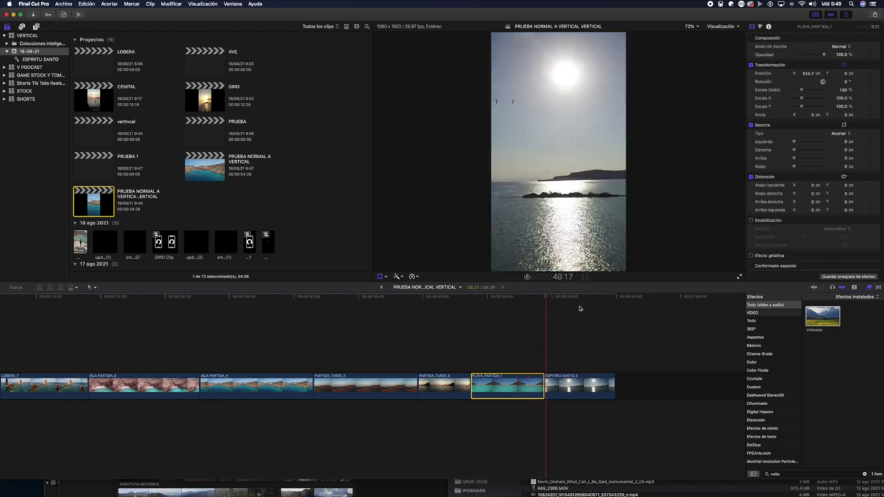
click(540, 298)
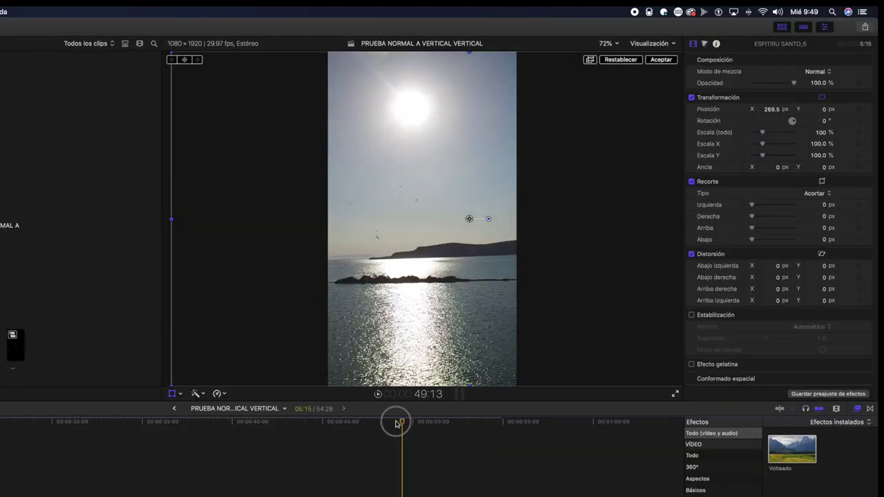
drag(398, 424, 373, 424)
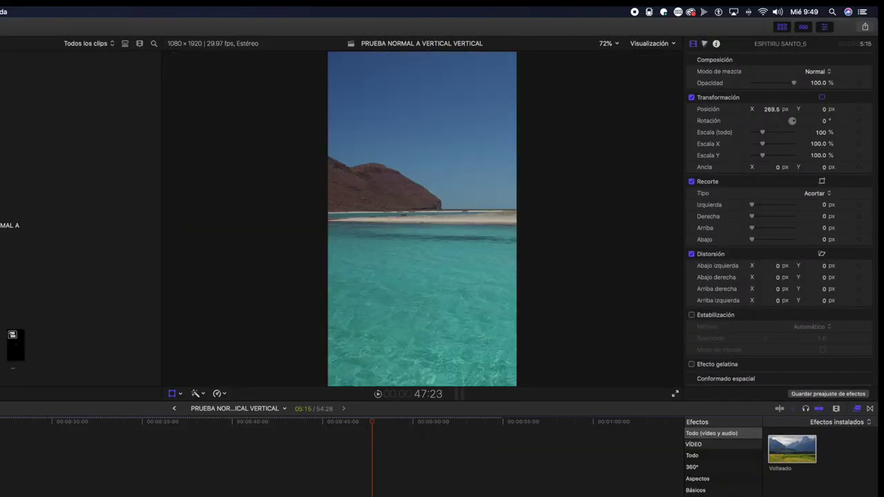
click(257, 424)
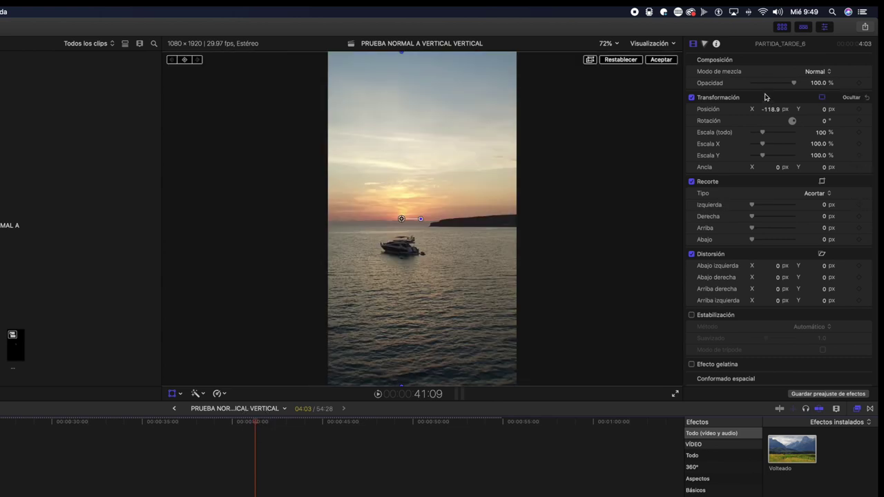
click(174, 424)
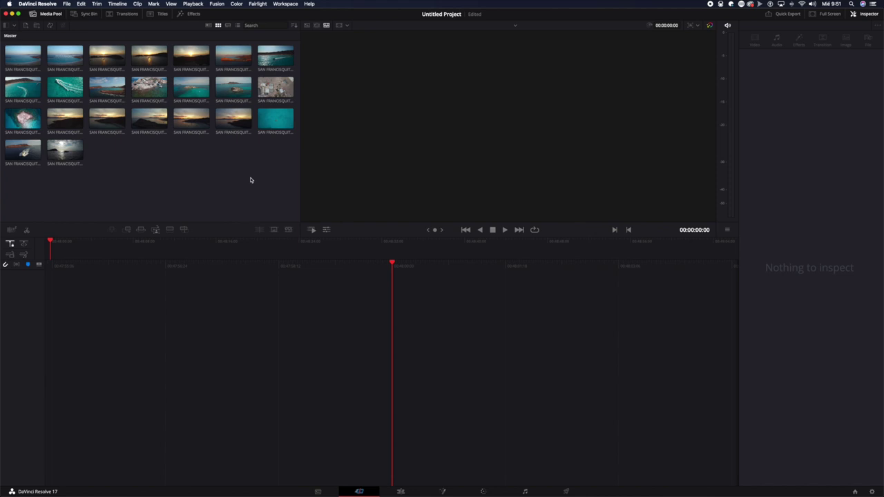
In DaVinci Resolve, set the project's timeline resolution to 1080 x 1920 and save the project settings
click(29, 69)
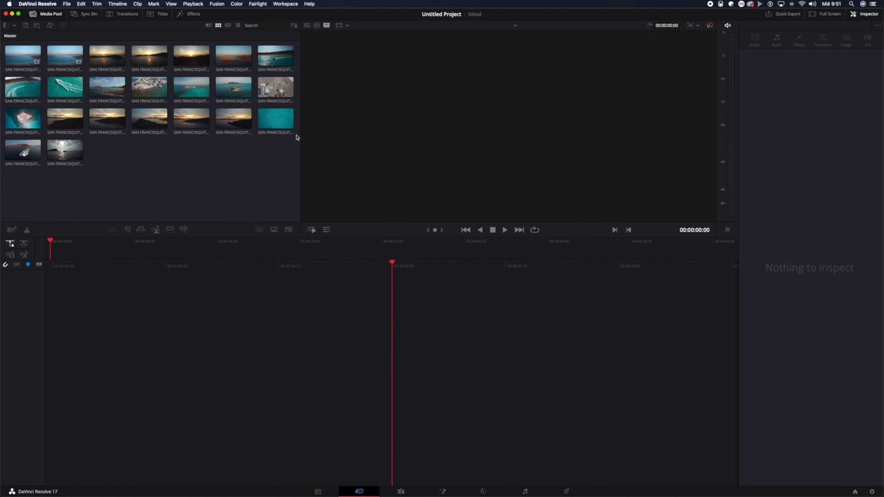
click(67, 4)
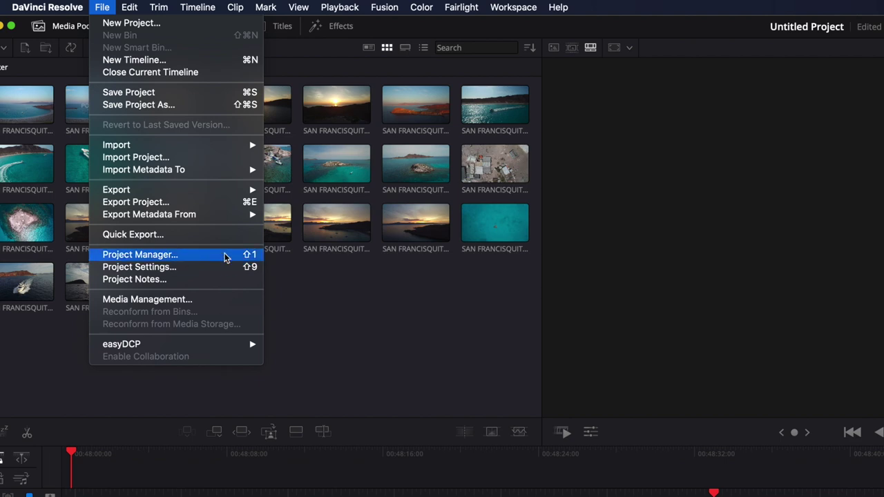
click(199, 272)
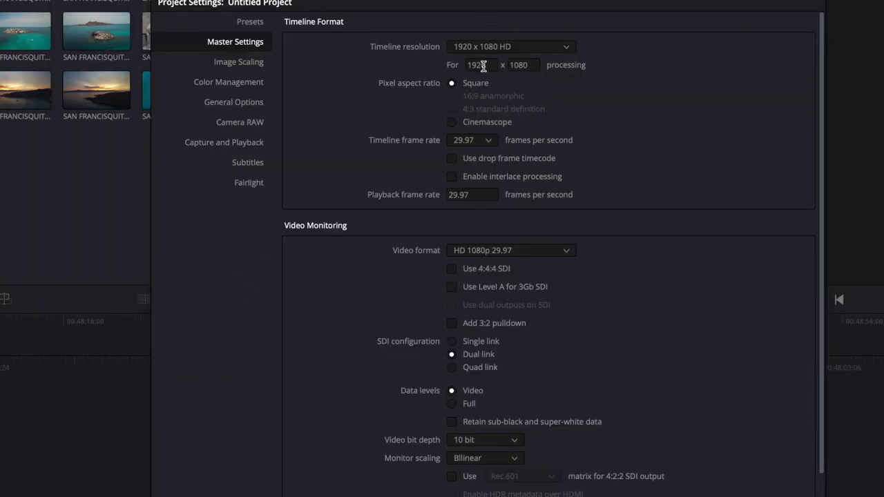
click(484, 65)
text(1080)
key(Tab)
text(19)
text(20)
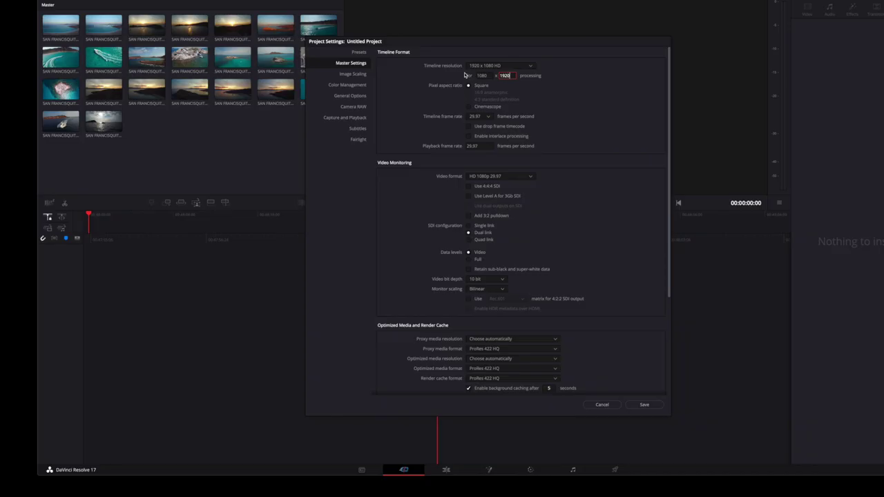
click(543, 244)
scroll(543, 244, down, 1)
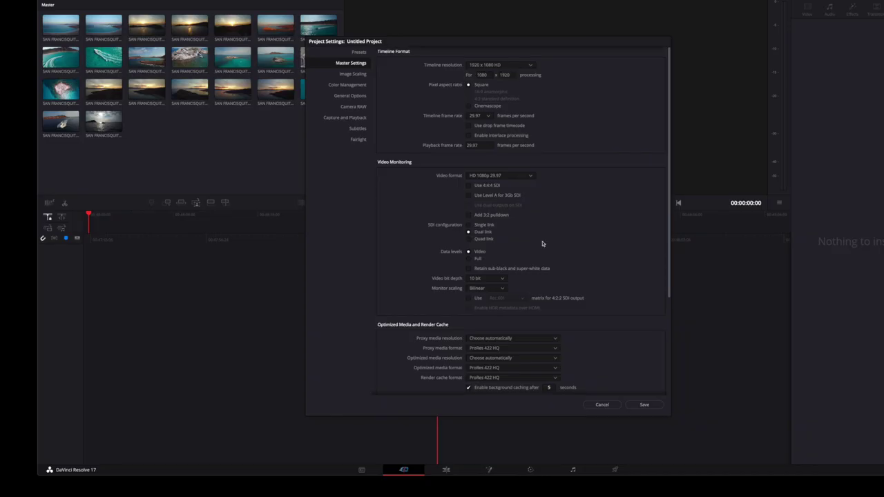
click(645, 405)
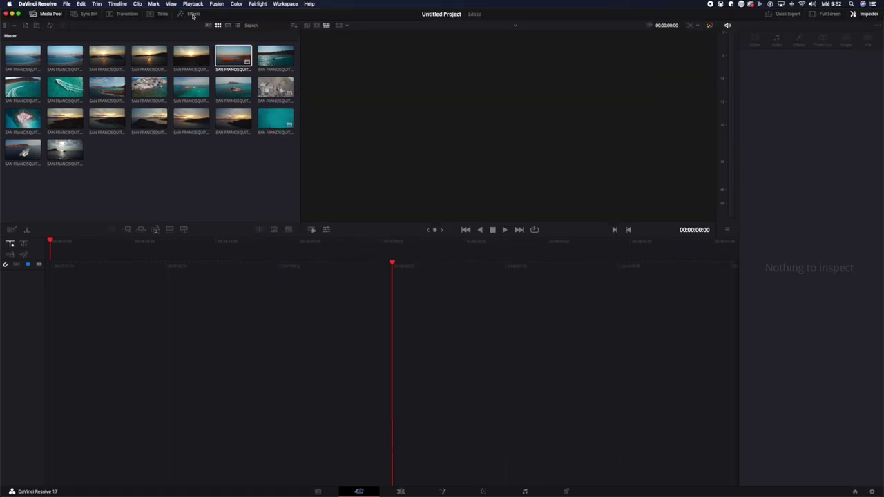
Switch to the Edit page, place SAN FRANCISQUITO_dona_3.mov in a new timeline, and preview it before returning to its start
click(401, 491)
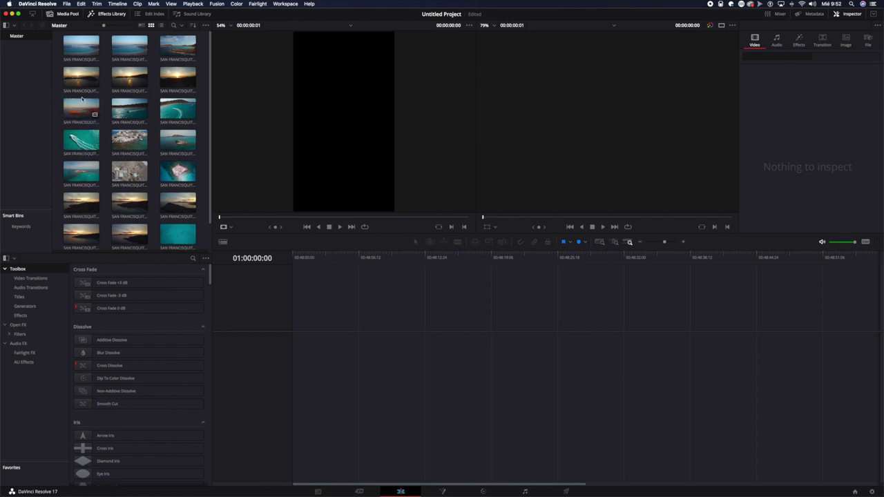
click(72, 138)
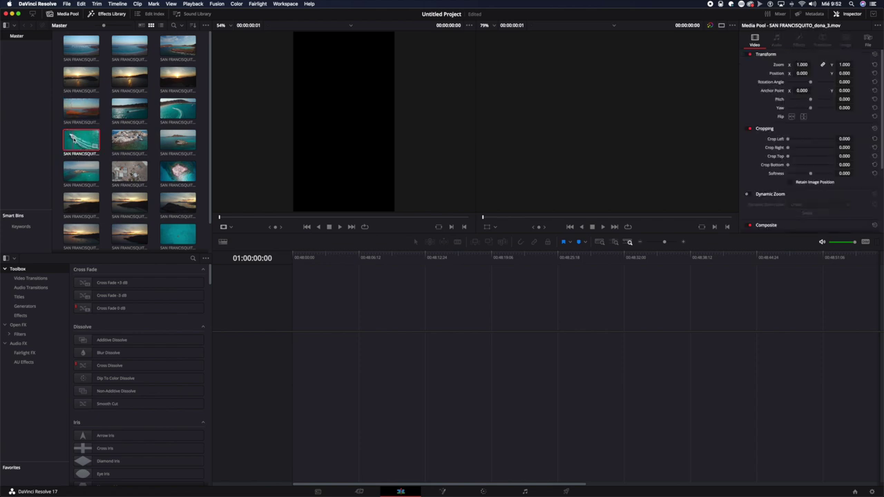
drag(66, 141, 303, 297)
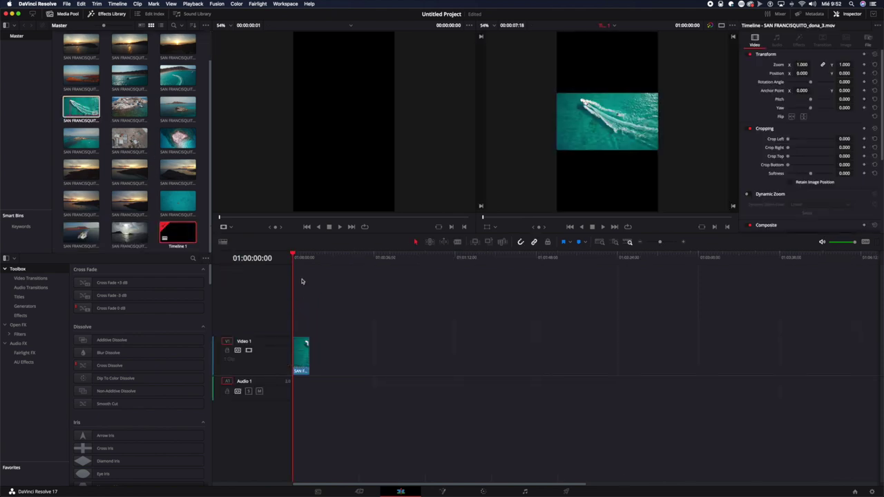
key(space)
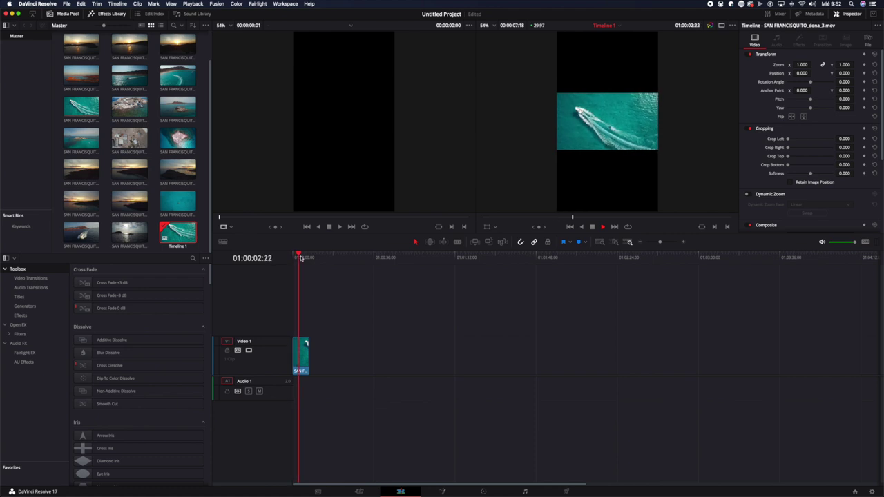
key(space)
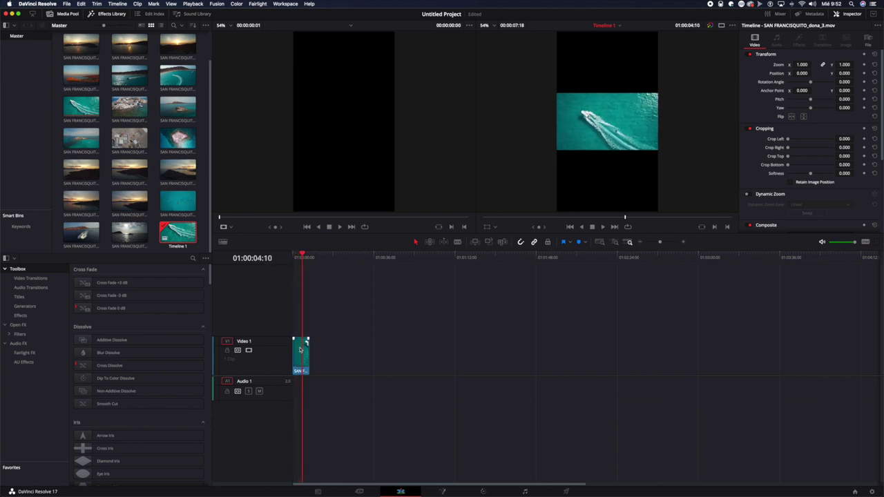
click(293, 255)
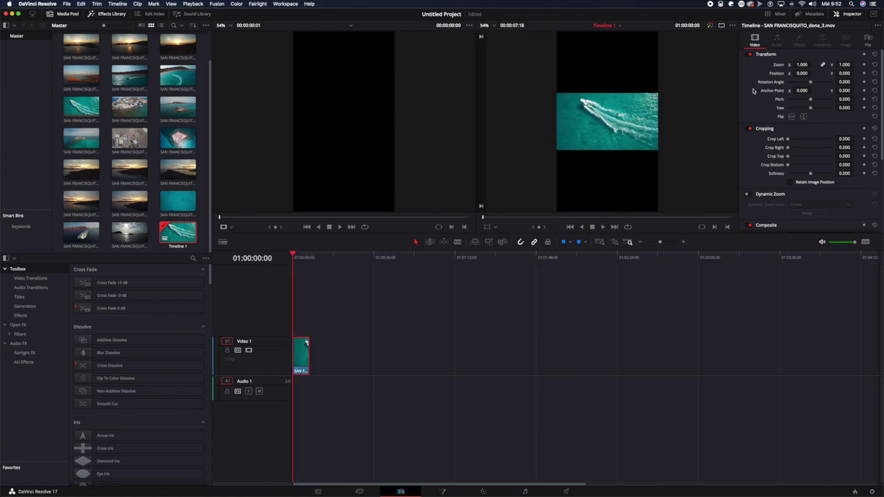
Set the dona_3 clip's Scaling option to Crop under Retime and Scaling
scroll(812, 162, down, 4)
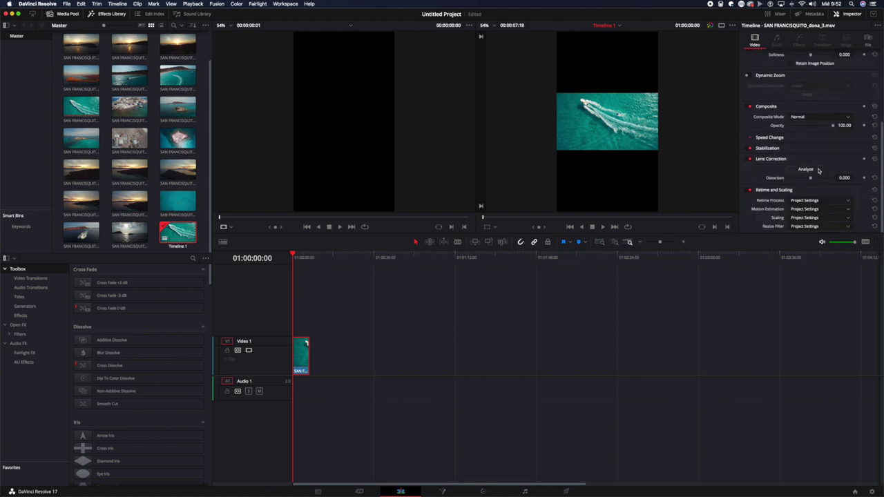
scroll(608, 183, down, 3)
scroll(564, 135, up, 3)
scroll(563, 135, down, 2)
click(822, 218)
click(820, 234)
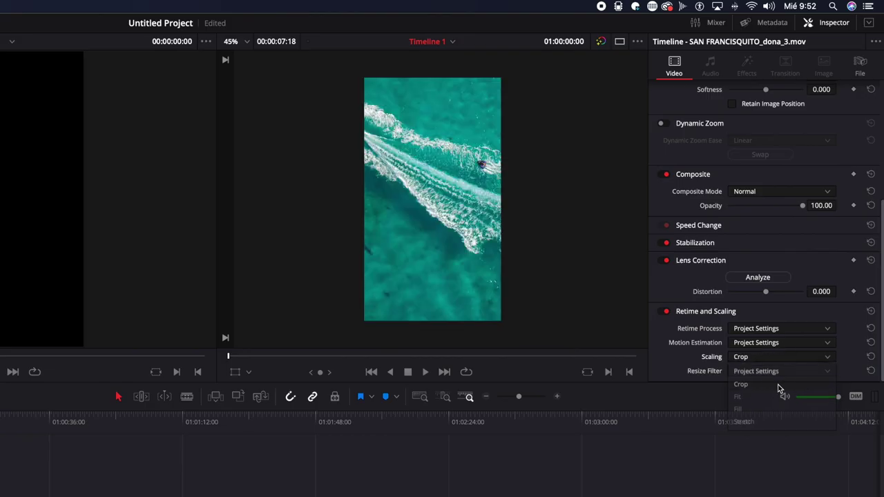
Preview the cropped dona_3 clip and set its rotation angle to -89.830 at the start frame
scroll(762, 174, up, 5)
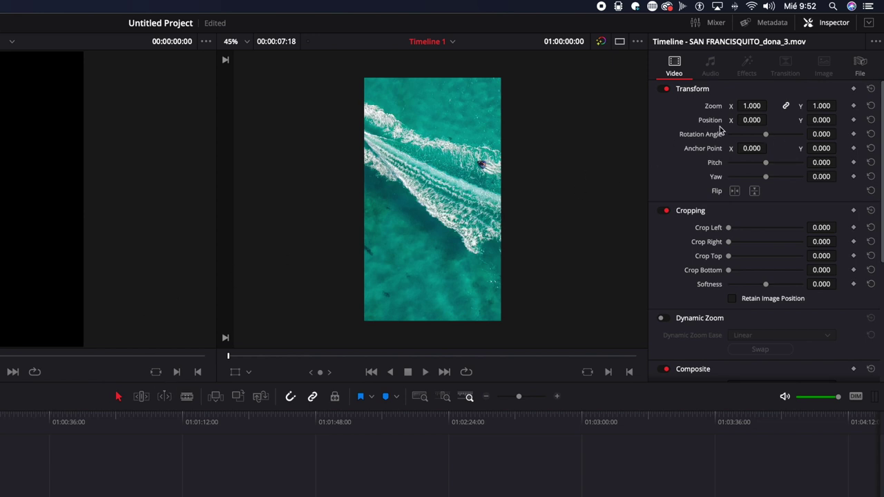
key(space)
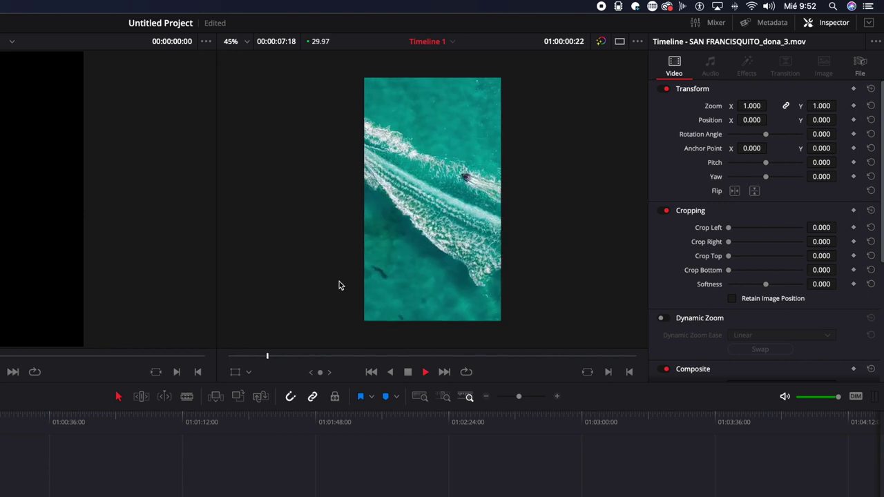
key(space)
key(Home)
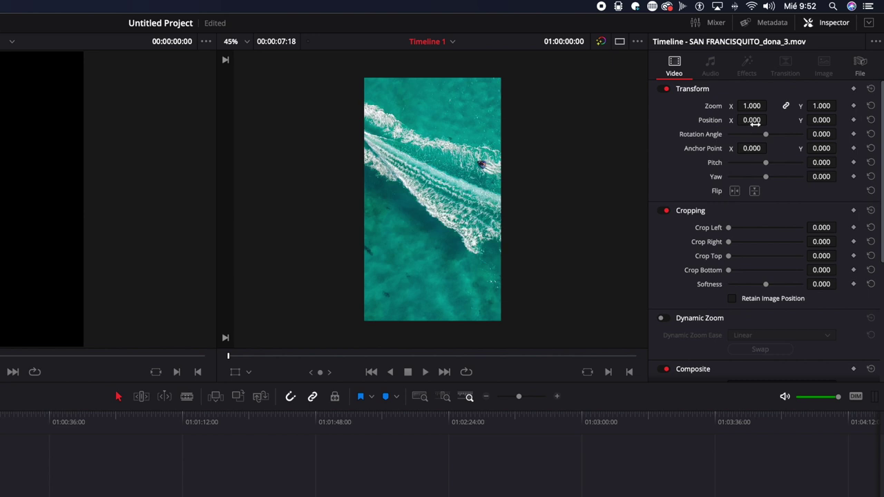
mouse_move(822, 134)
mouse_down()
mouse_move(460, 90)
mouse_move(807, 136)
mouse_up()
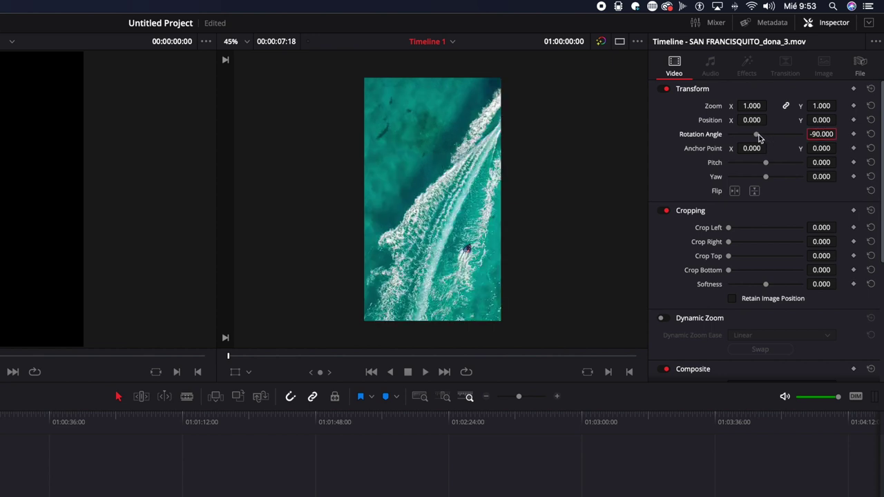
drag(758, 135, 749, 136)
key(super+z)
Reduce the rotated clip's zoom to 0.530 and play it back to check the vertical framing
drag(751, 105, 722, 105)
key(space)
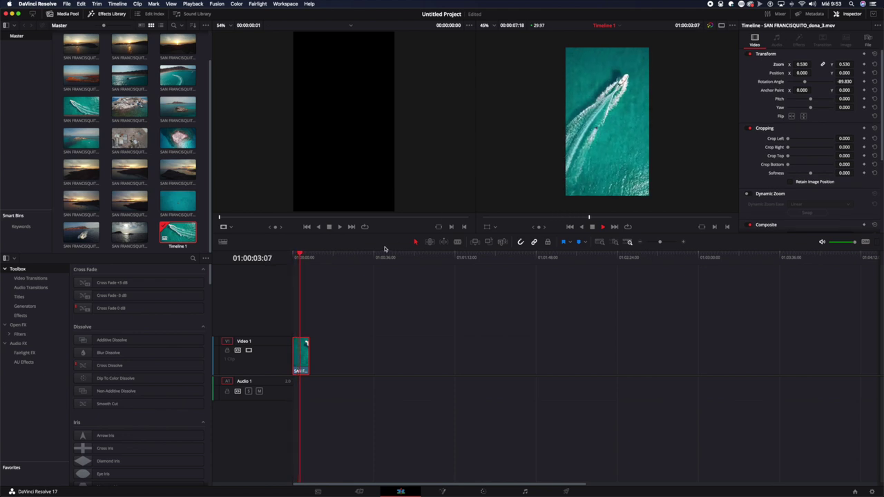
key(space)
drag(304, 253, 282, 253)
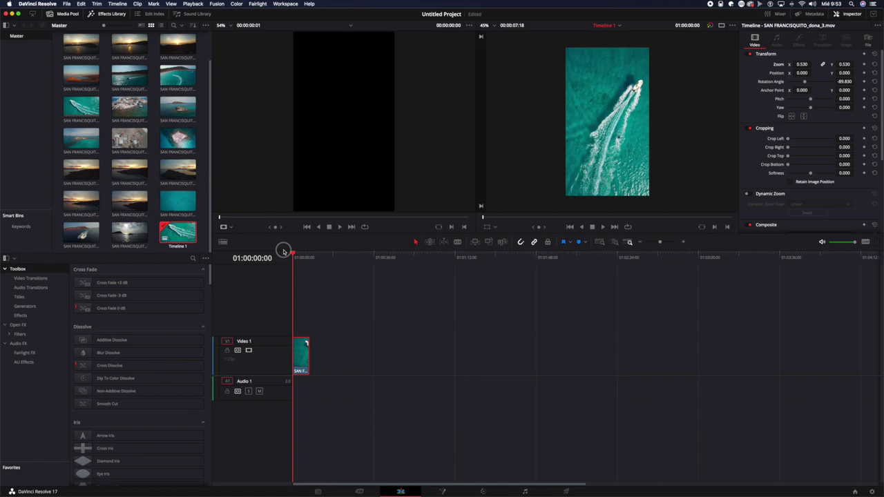
Quick-export the timeline with the H.264 preset at 1080 x 1920
click(66, 3)
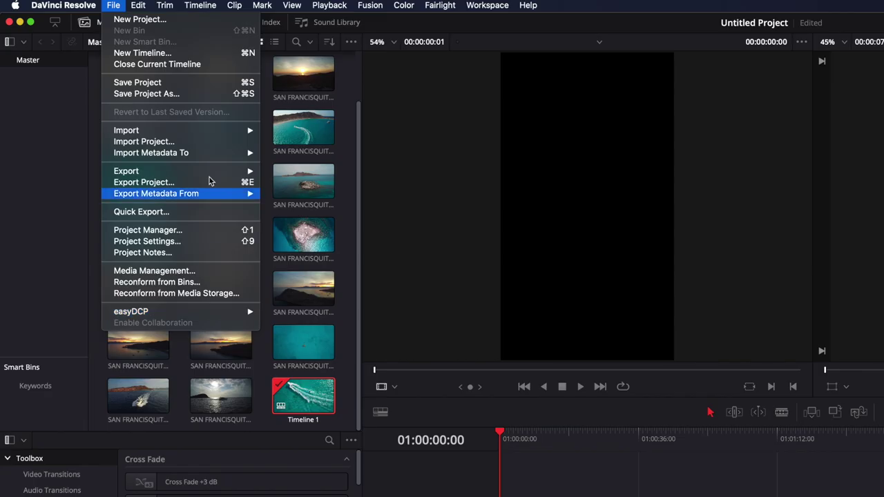
click(205, 214)
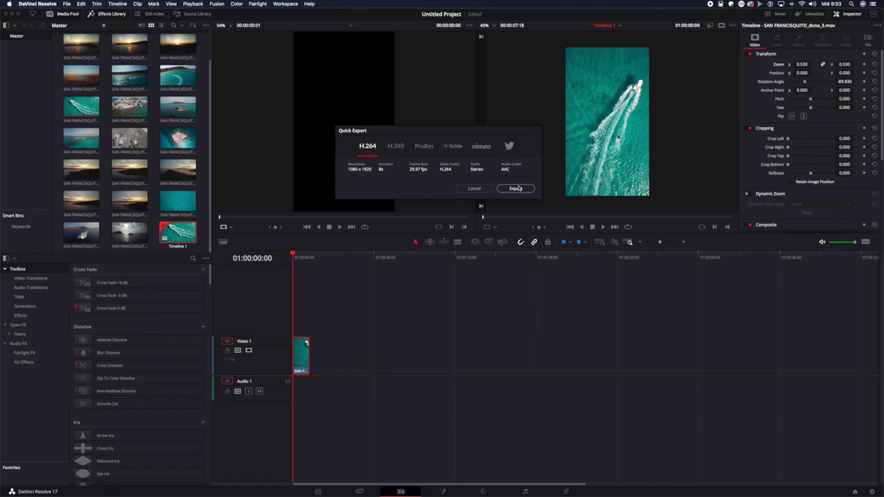
click(517, 188)
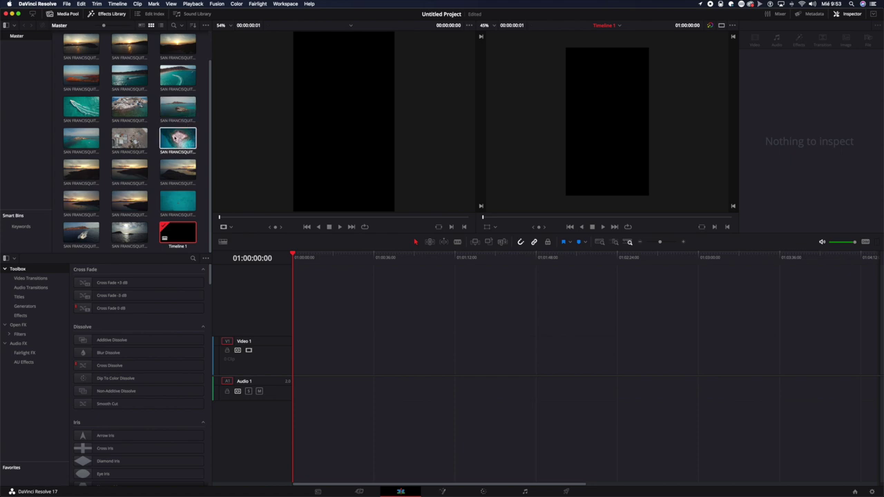
Add the SAN FRANCISQUITO_pescadores_2.mov clip to the Video 1 track at the start of the timeline
click(174, 107)
drag(166, 108, 301, 359)
drag(173, 104, 302, 358)
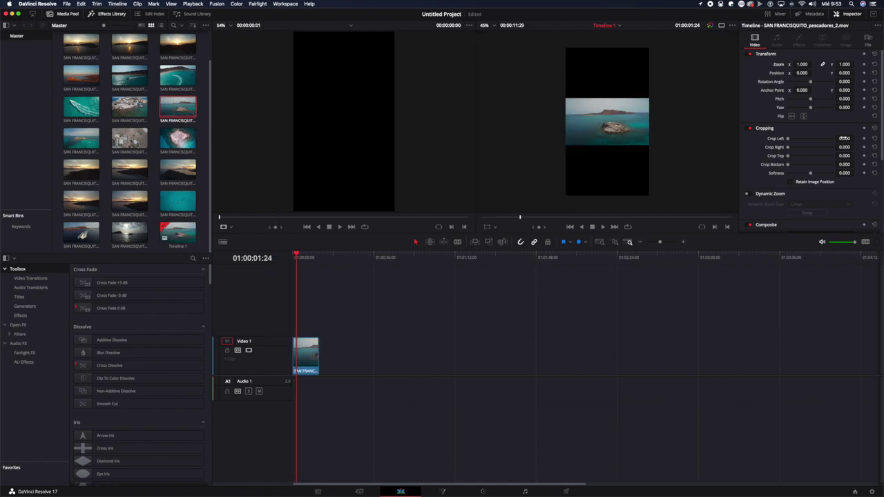
Set the pescadores_2 clip's Scaling to Crop and its zoom to 0.930
scroll(843, 146, down, 5)
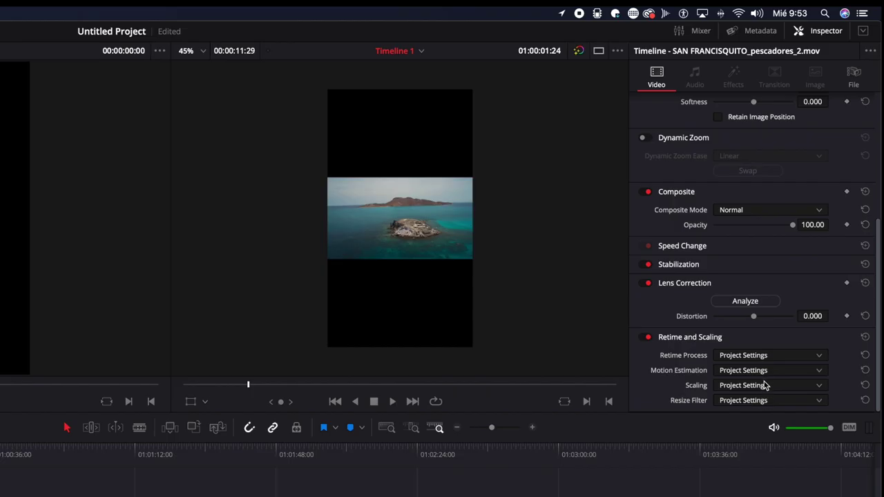
key(space)
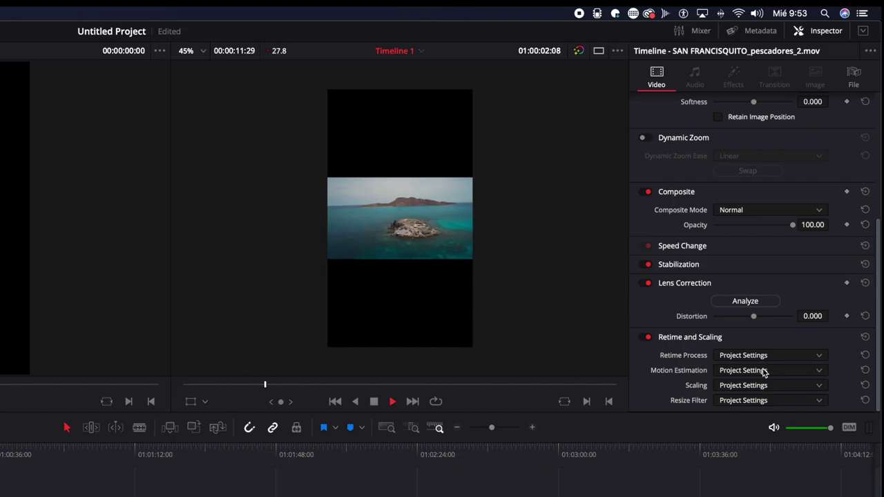
click(771, 388)
click(760, 413)
key(space)
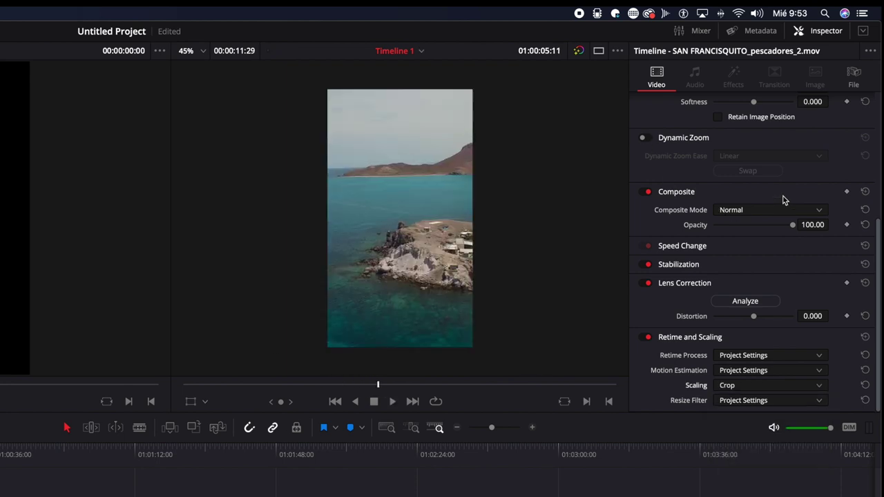
scroll(774, 195, up, 6)
mouse_move(732, 118)
mouse_down()
mouse_move(723, 118)
mouse_move(731, 119)
mouse_up()
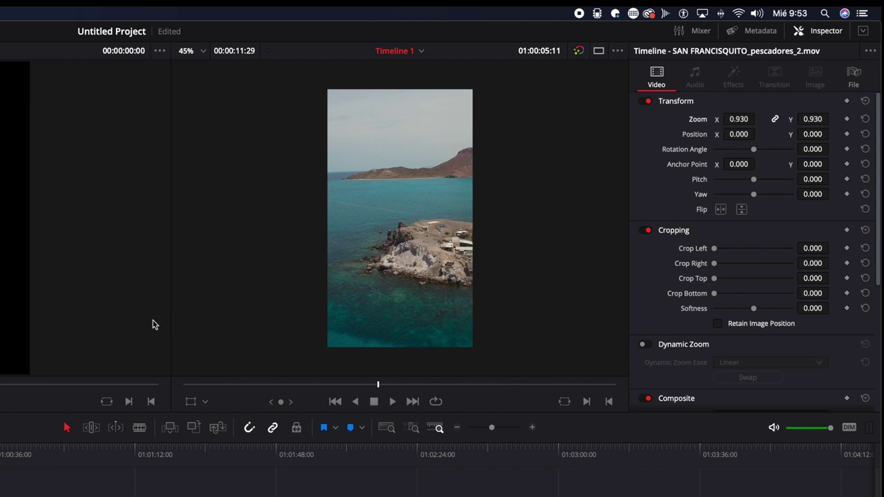
At the clip's first frame, set its X position to -81.000 and add a position keyframe
key(Home)
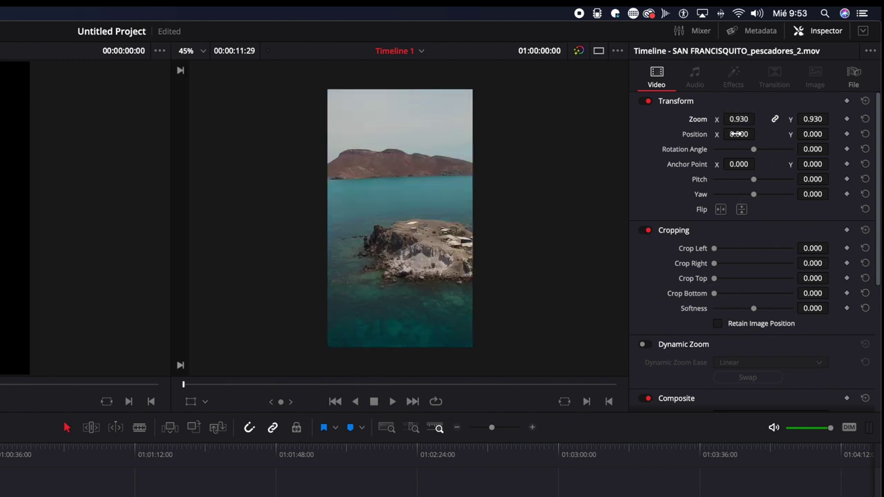
mouse_move(737, 134)
mouse_down()
mouse_move(694, 134)
mouse_move(738, 134)
mouse_up()
click(847, 134)
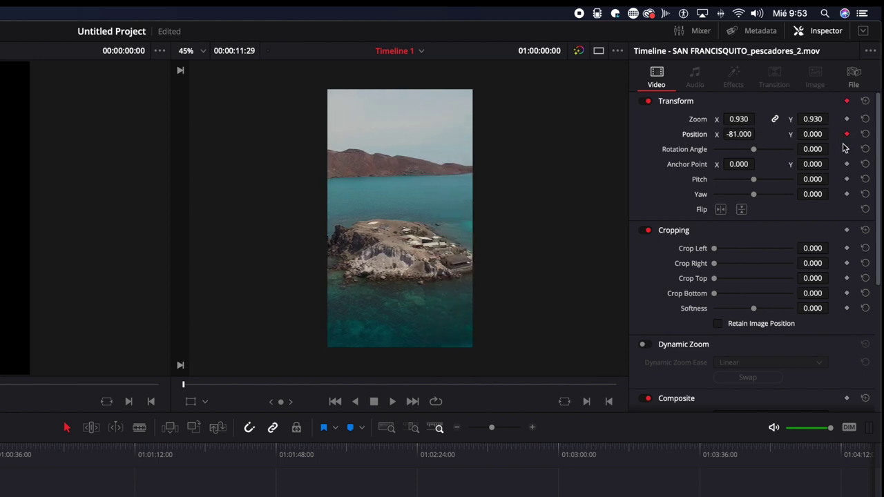
At 01:00:11:25, near the end of the pescadores_2 clip, set its X position to -117.000 and play the move from the start
drag(297, 254, 316, 254)
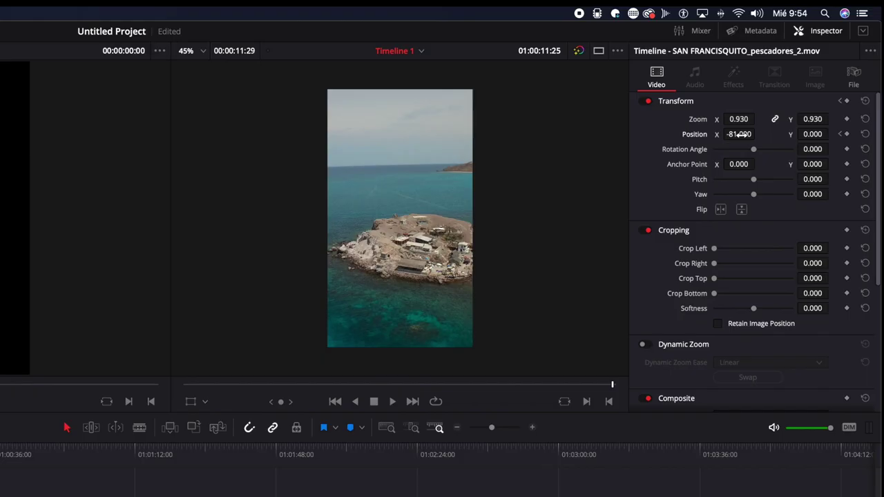
drag(798, 73, 791, 74)
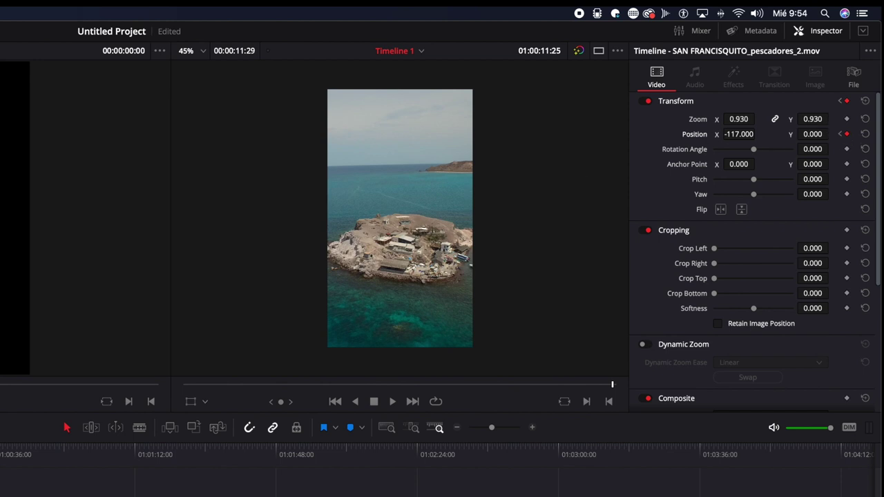
key(Home)
key(space)
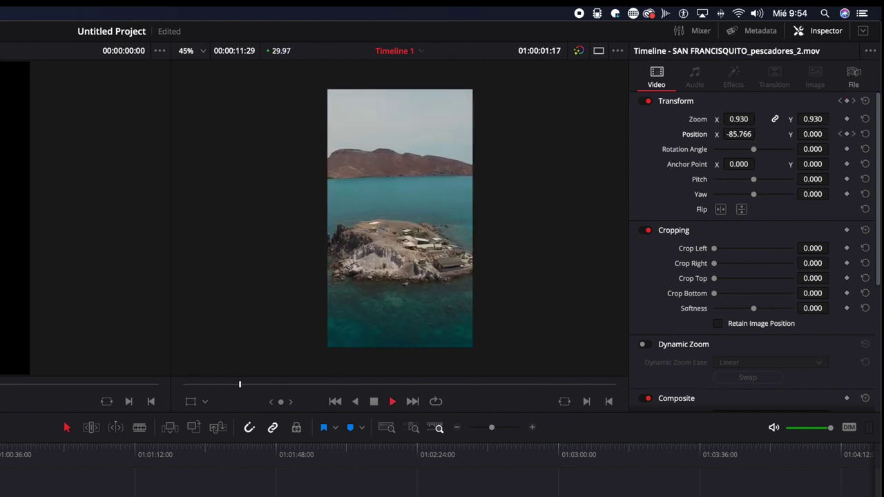
key(space)
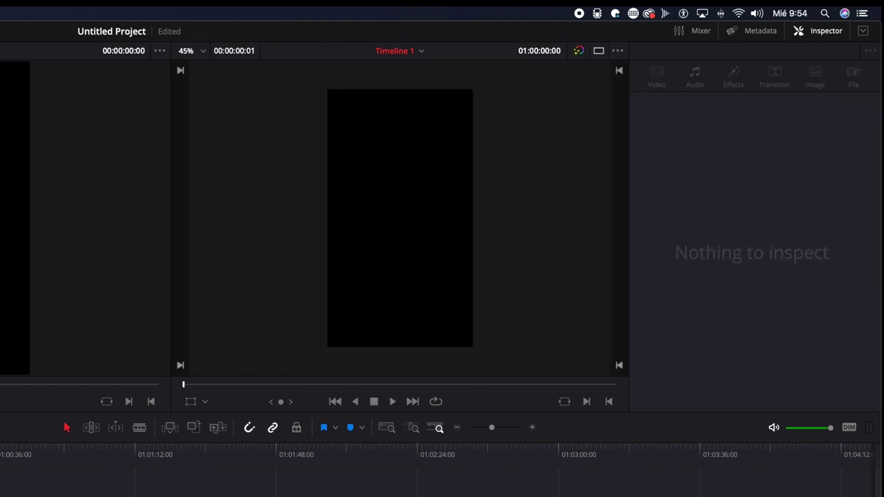
Add the SAN FRANCISQUITO_yate_1.mov clip to the start of the Video 1 track and set its Scaling to Crop
click(0, 413)
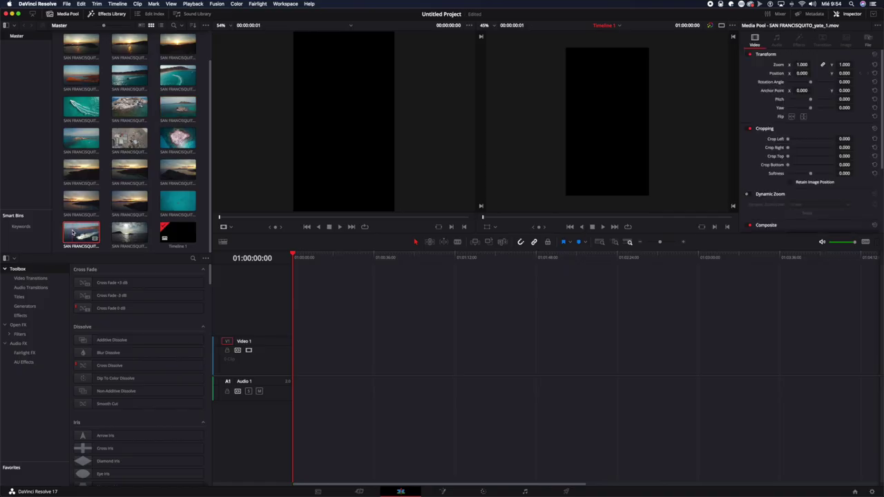
drag(86, 232, 304, 355)
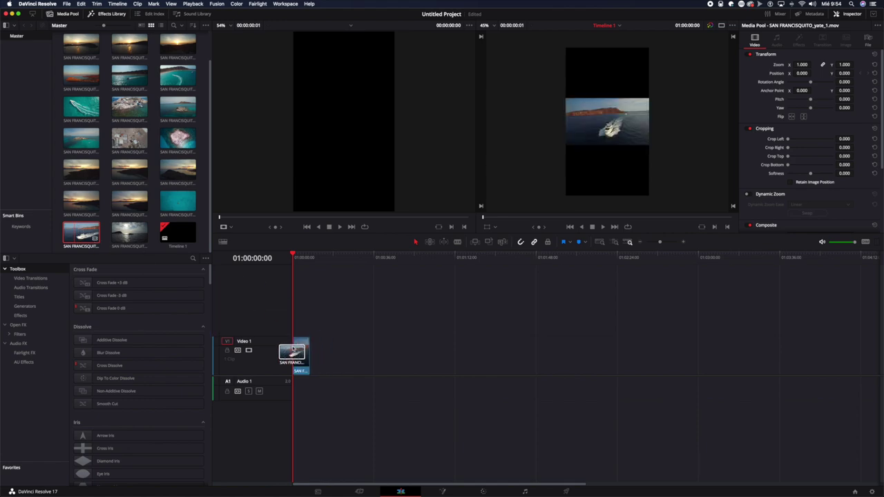
scroll(815, 135, down, 5)
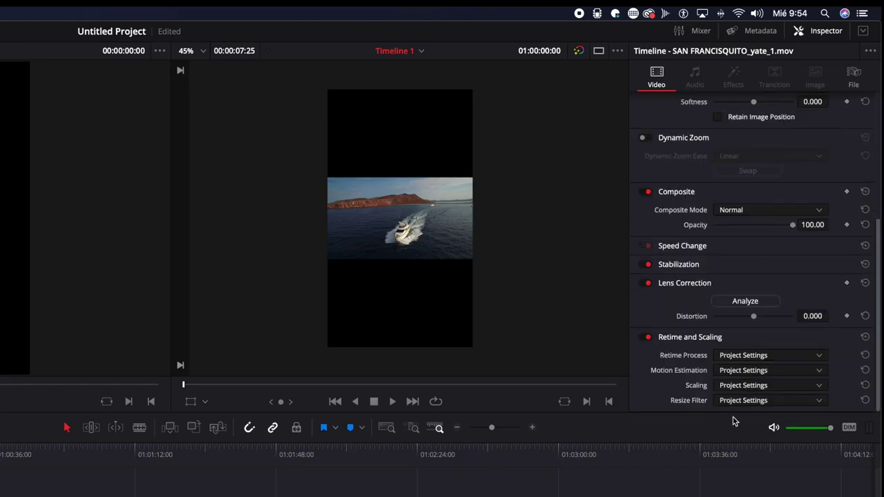
click(770, 374)
click(766, 387)
click(767, 386)
click(766, 417)
scroll(772, 235, up, 5)
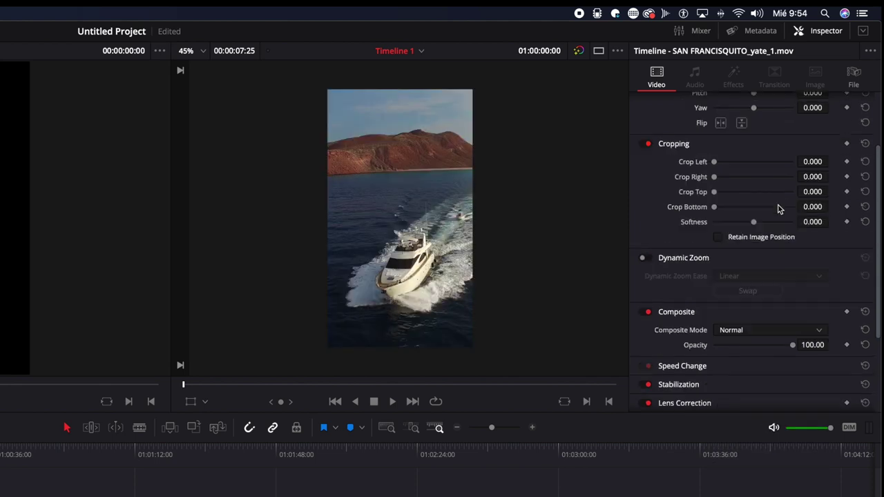
At the yate_1 clip's first frame, set zoom to 0.940 and X position to -46.000, and add a position keyframe
drag(741, 119, 706, 134)
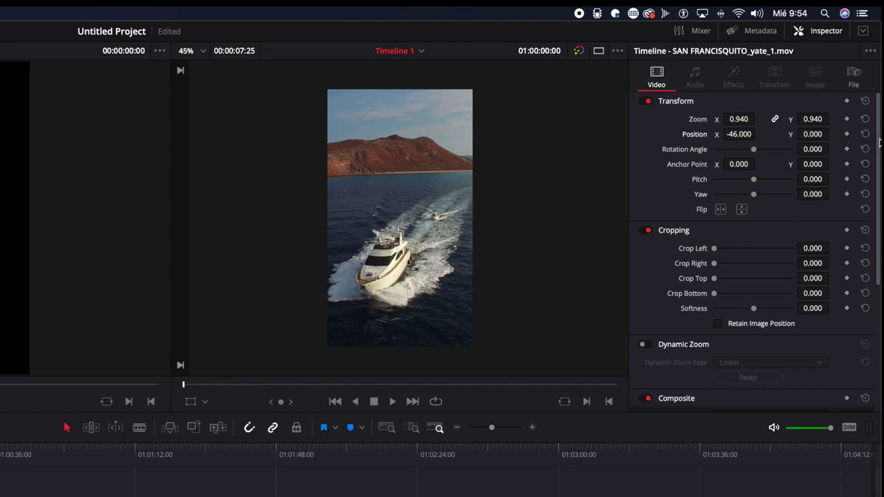
click(847, 134)
Shift the yate_1 clip's X position at 01:00:01:24 to reframe the yacht, and play the clip through from the start
key(space)
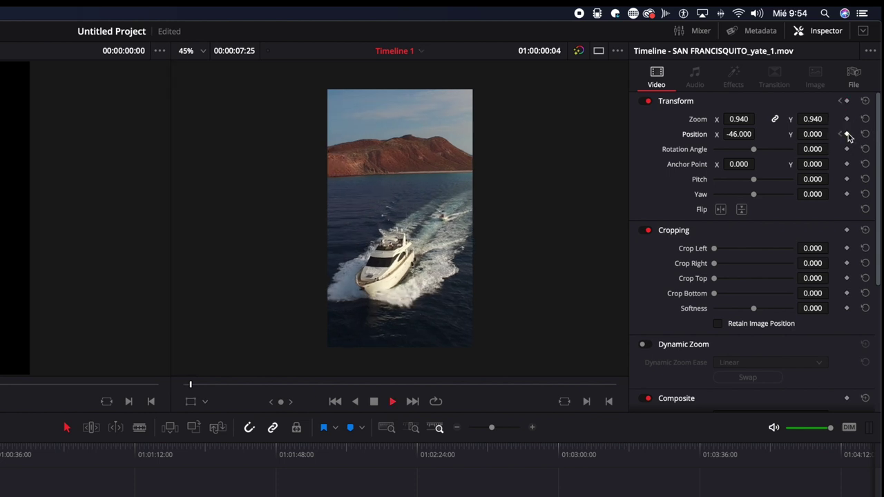
key(space)
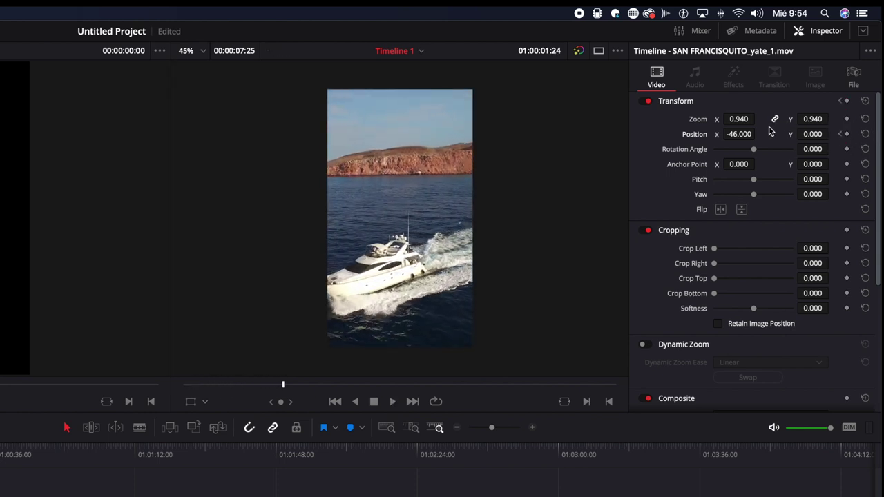
drag(739, 134, 719, 142)
key(space)
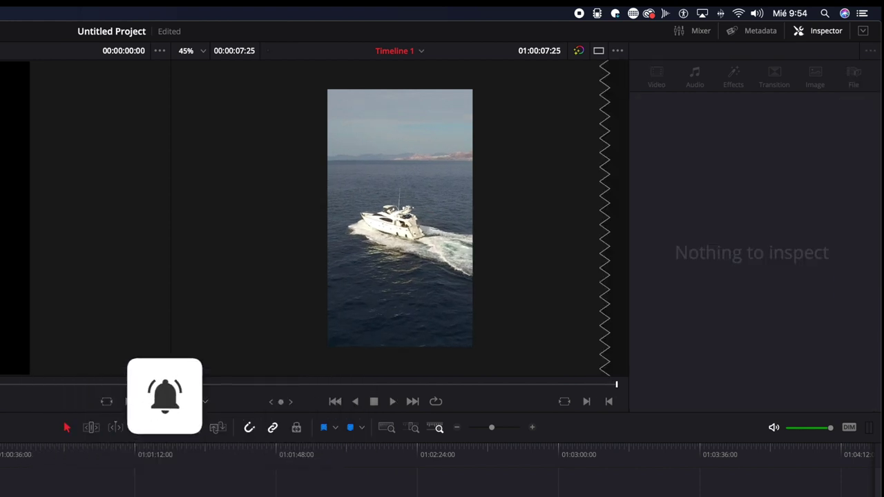
key(Home)
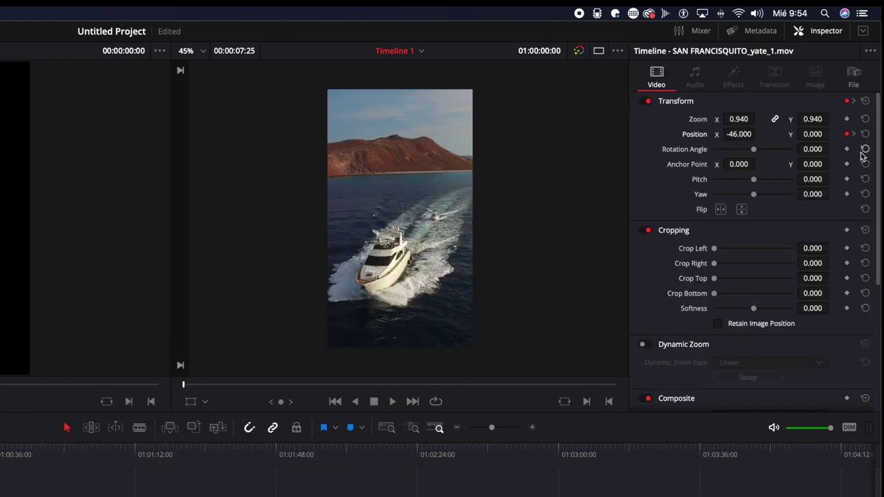
key(space)
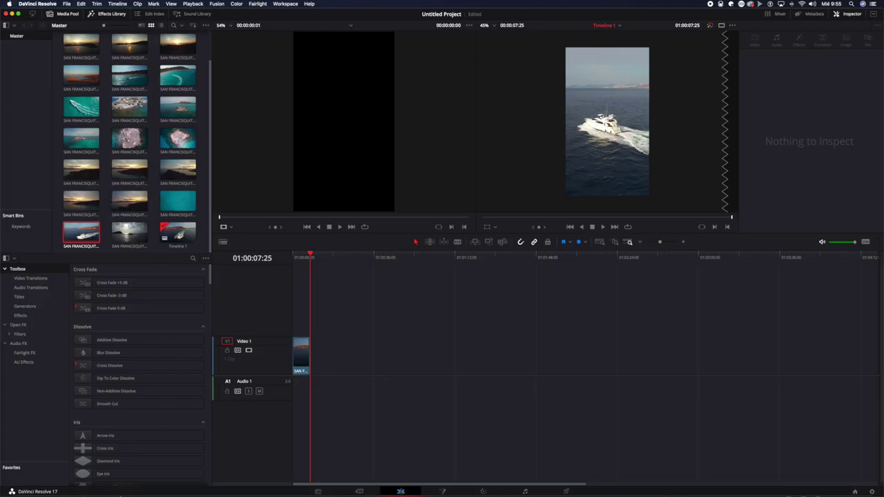
Switch to Premiere Pro and start a new sequence in the VERTICAL project
click(15, 488)
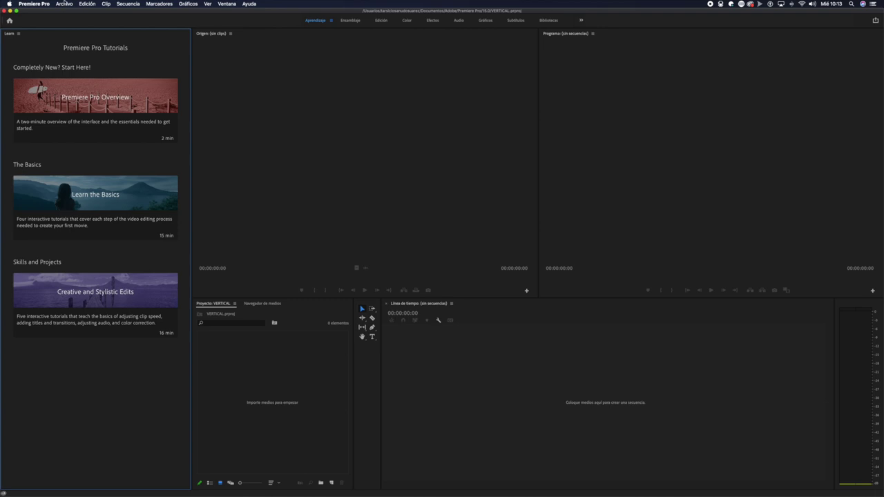
click(63, 4)
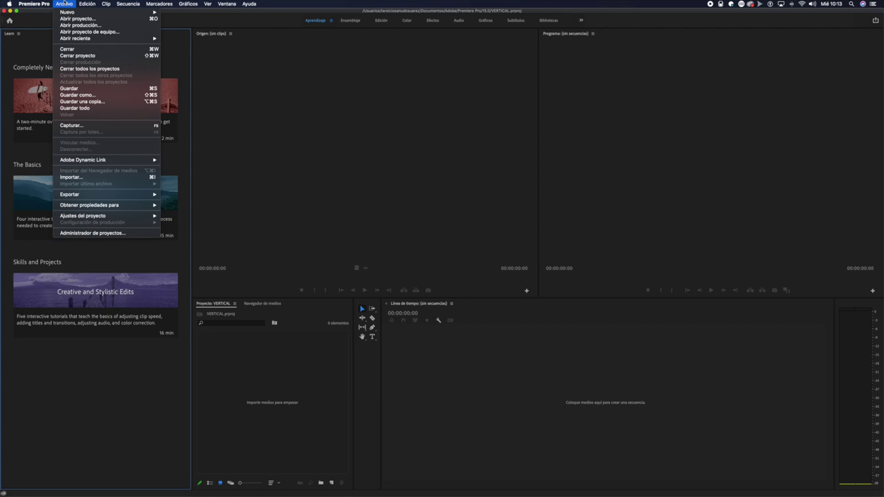
click(63, 4)
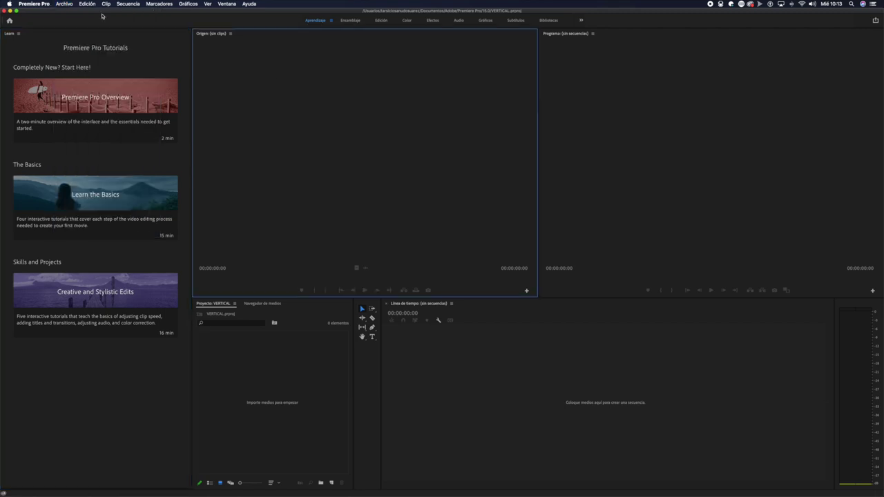
click(65, 4)
mouse_move(69, 18)
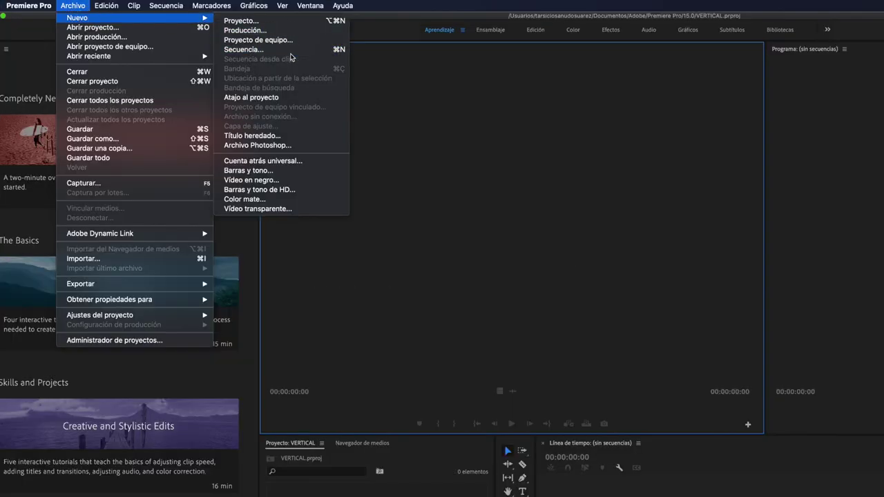
click(238, 50)
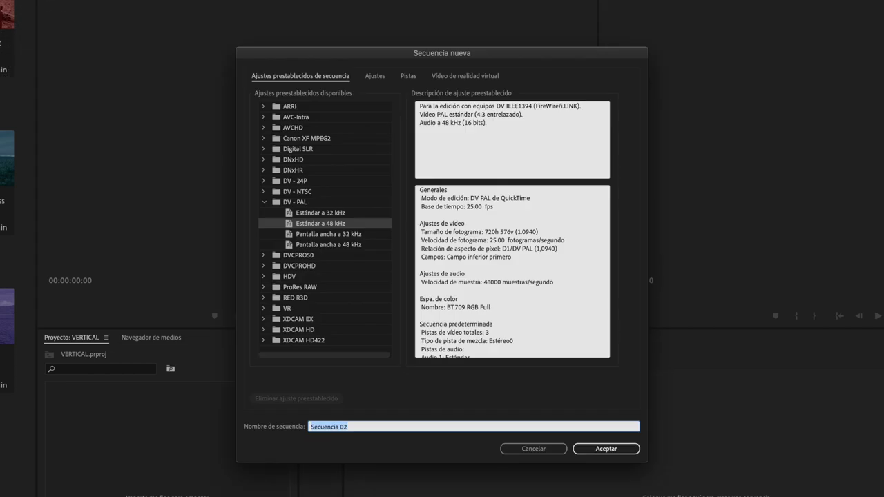
Set the new sequence's editing mode to Personalizar and its time base to 29.97 frames per second
click(264, 202)
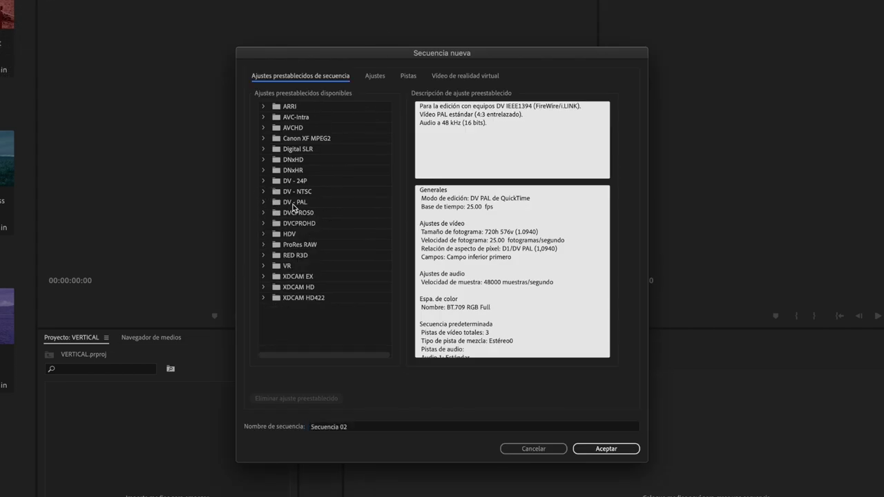
click(373, 76)
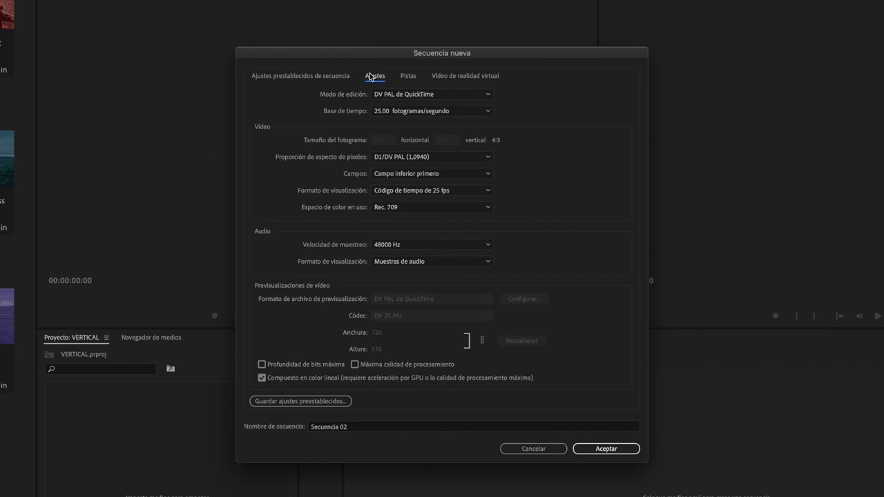
click(428, 97)
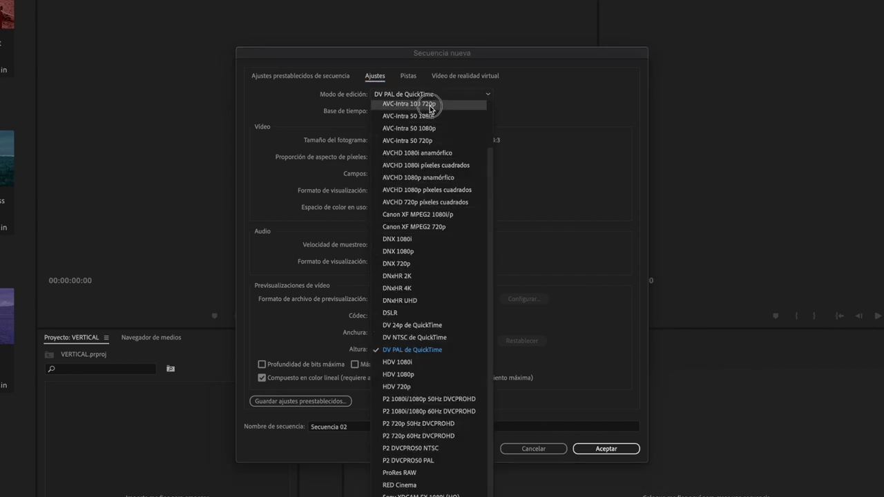
click(412, 107)
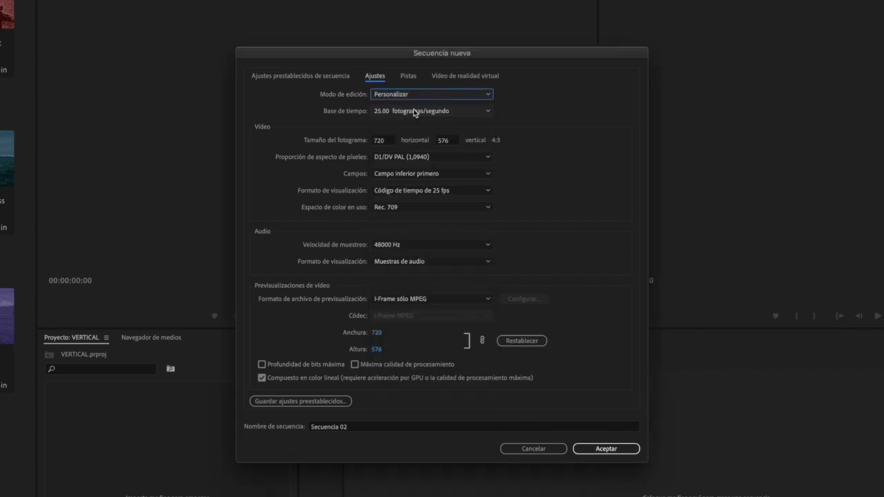
click(437, 112)
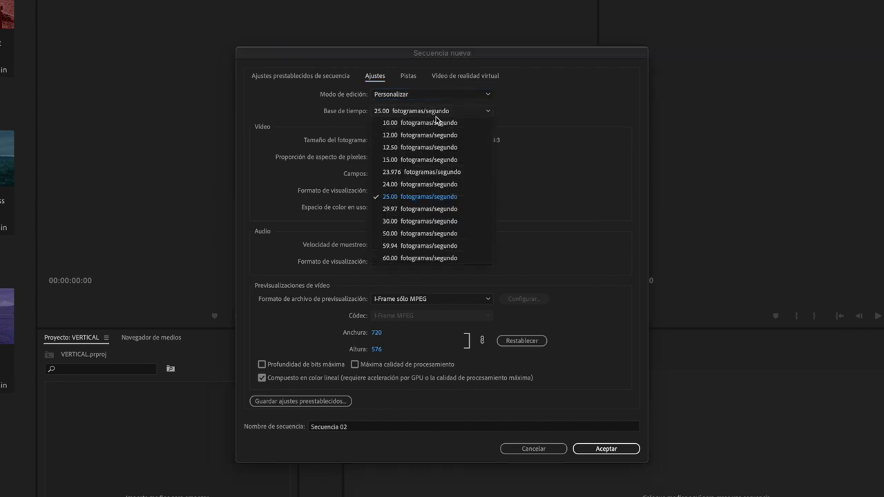
click(446, 209)
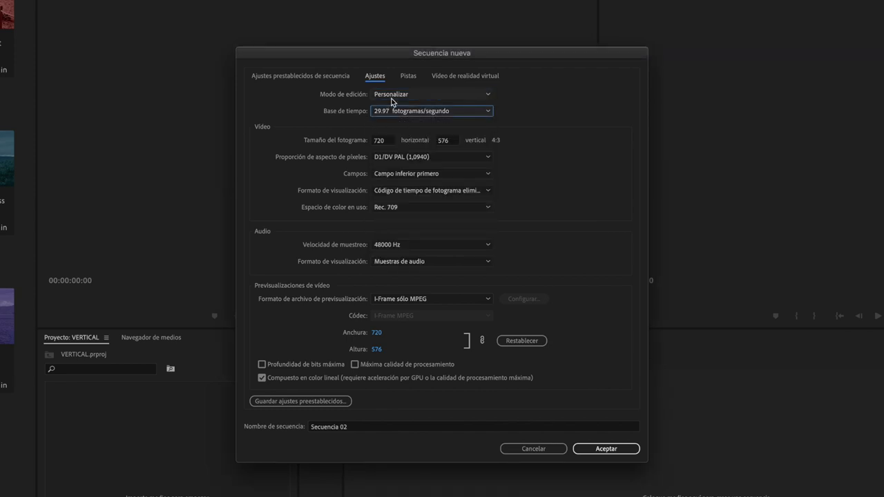
Set the frame size to 1080 horizontal by 1920 vertical and create the sequence Secuencia 02
click(384, 141)
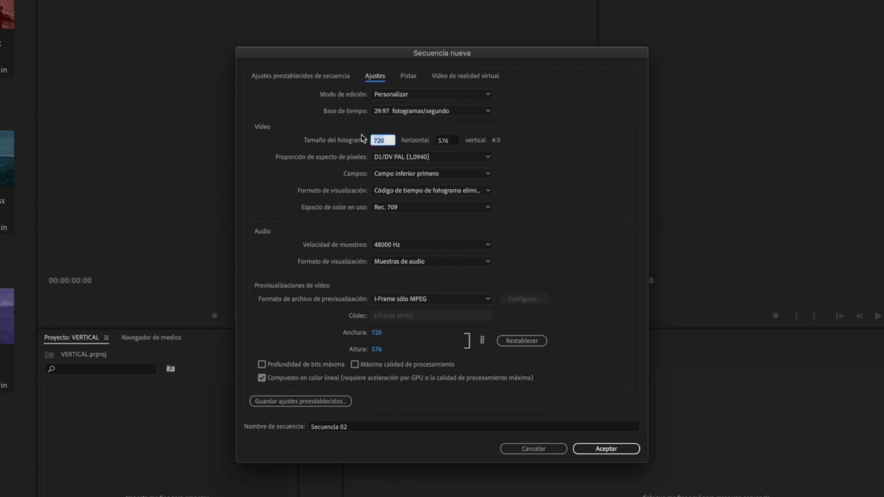
text(1080)
key(Tab)
text(1920)
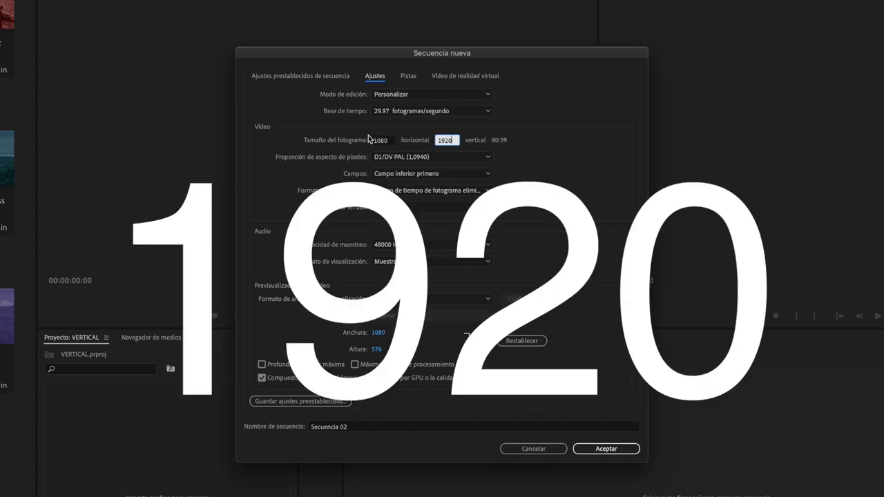
click(624, 450)
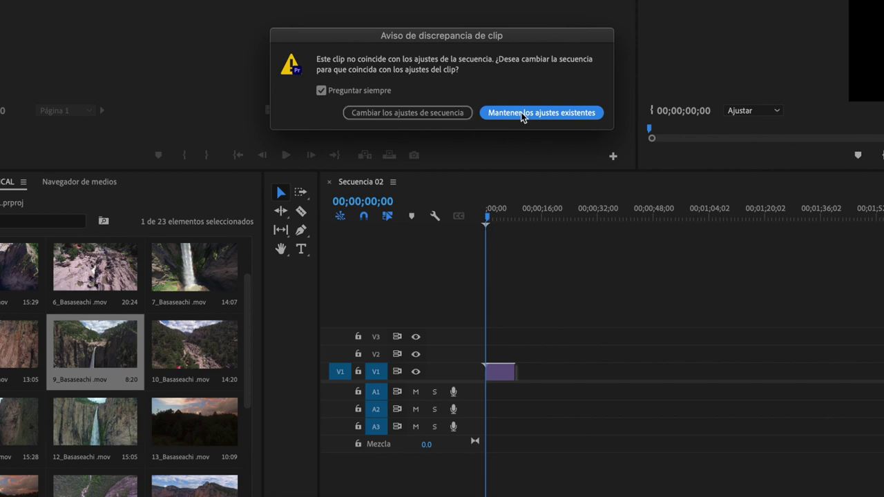
Place the 9_Basaseachi.mov clip at the start of V1, keeping the existing sequence settings, and play it
click(523, 114)
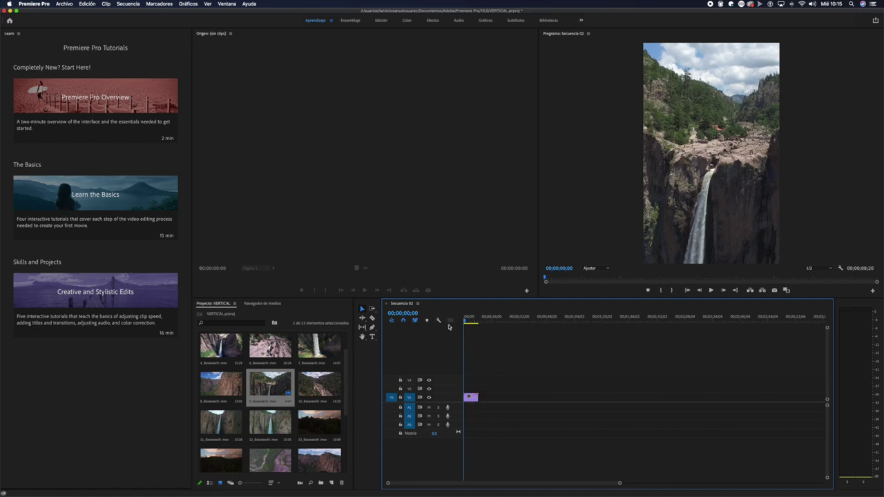
key(space)
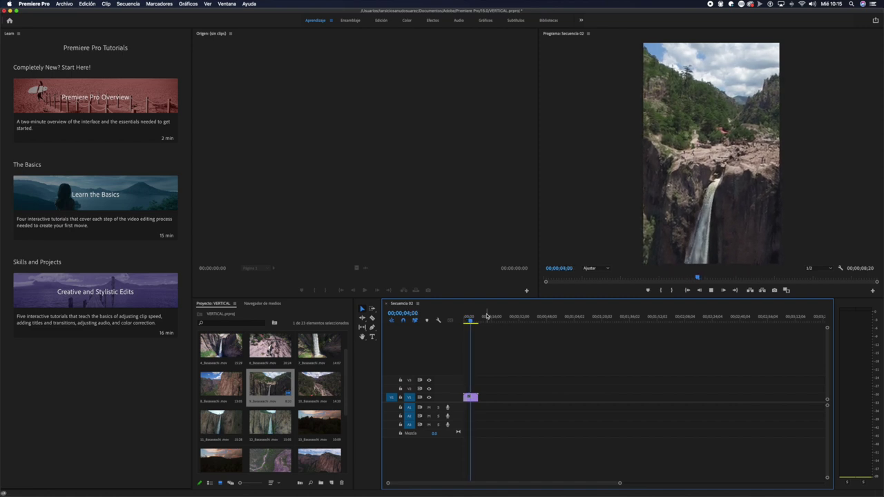
key(space)
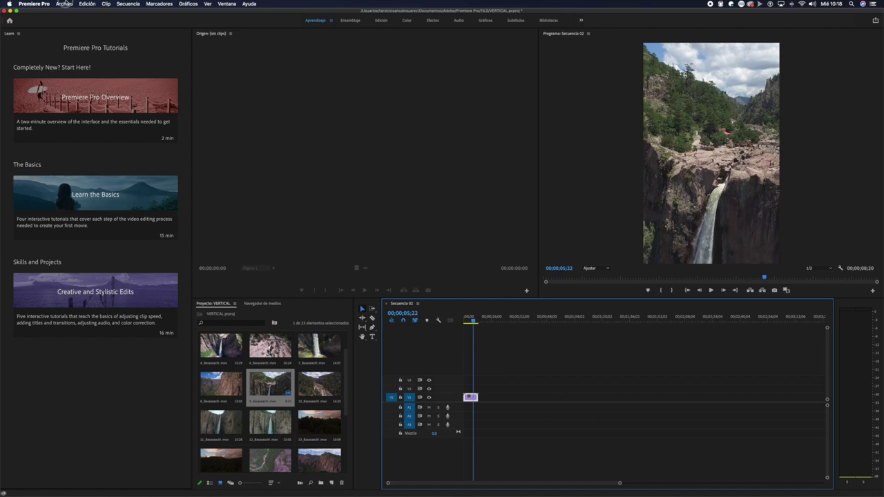
Open the media export settings for Secuencia 02, set the format to H.264 and send the export to the queue
click(64, 4)
mouse_move(111, 197)
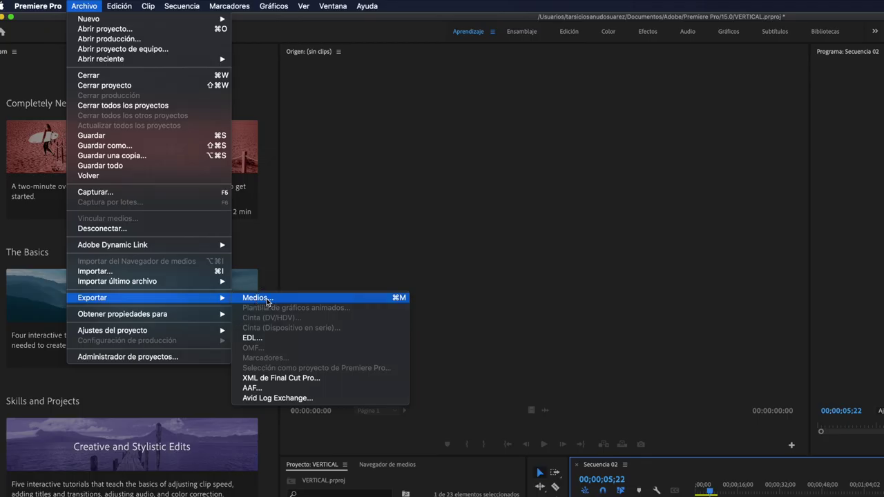
click(183, 196)
click(553, 148)
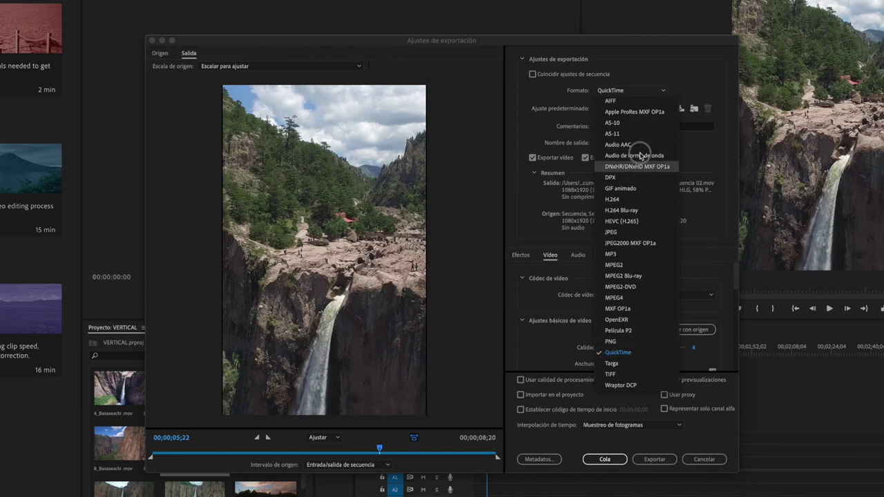
click(660, 198)
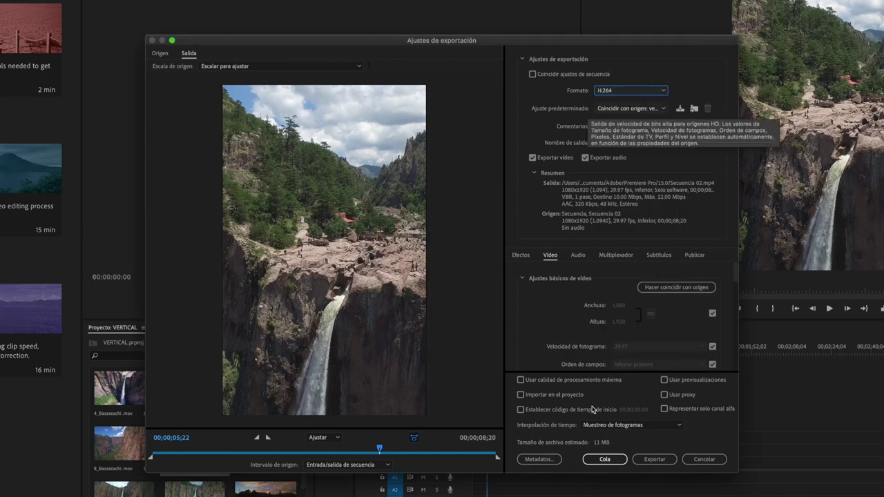
click(605, 459)
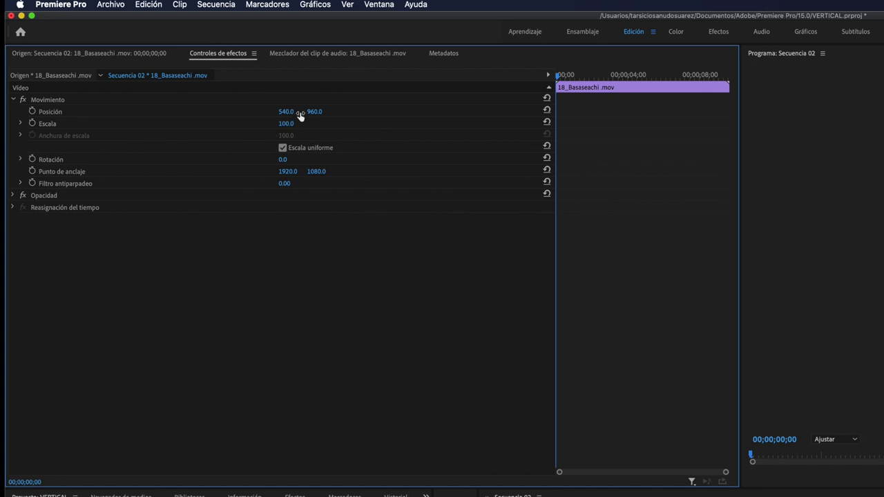
Keyframe the 18_Basaseachi.mov clip's Posición at its start and at about 7 seconds, shifting the image rightward, and play the result
click(32, 112)
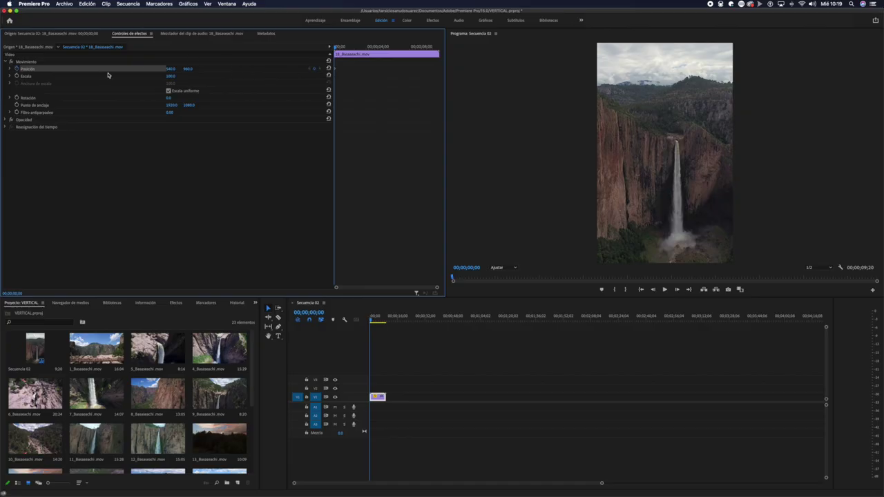
drag(377, 318, 382, 319)
drag(171, 70, 294, 69)
drag(382, 319, 356, 319)
key(space)
key(space)
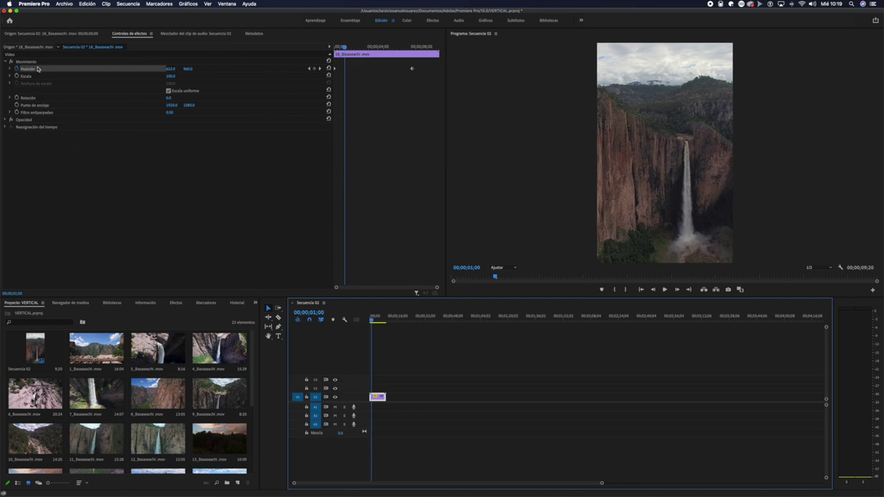
Place the 19_Basaseachi.mov clip at the start of V1 in Secuencia 02, keeping the existing sequence settings
drag(167, 76, 72, 93)
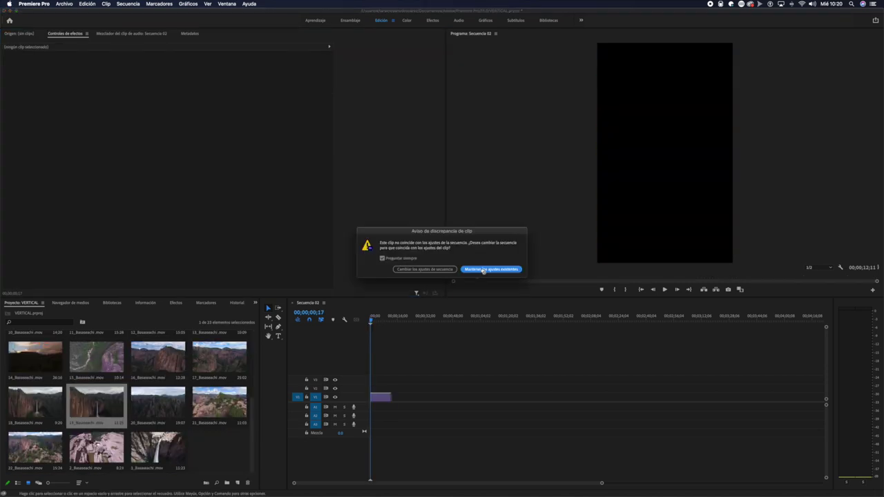
key(Return)
Start a new sequence and set its editing mode to Personalizar
click(64, 3)
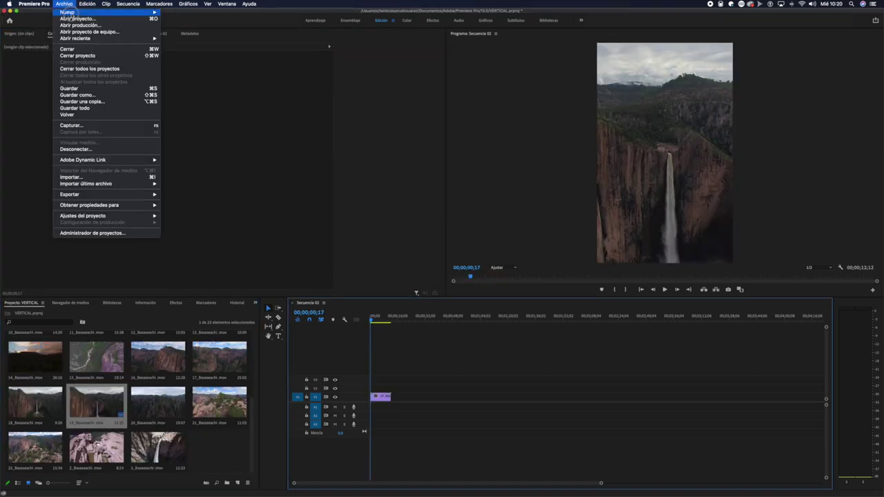
mouse_move(70, 12)
click(219, 33)
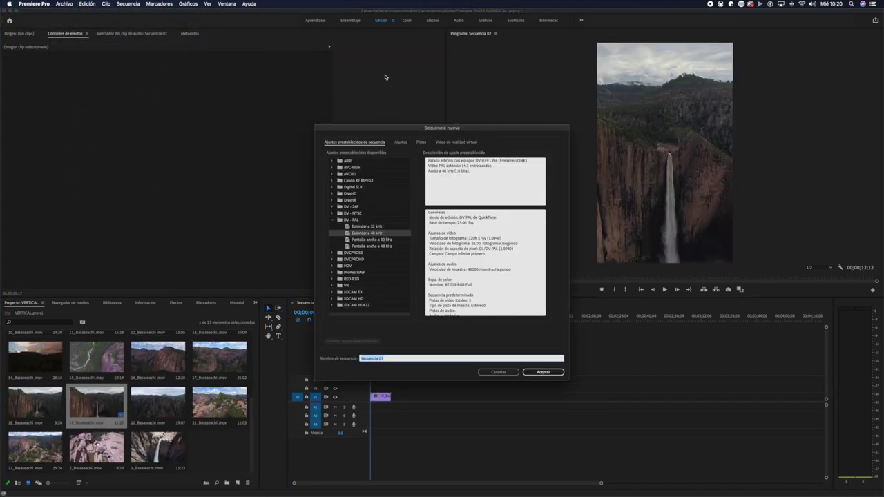
click(401, 142)
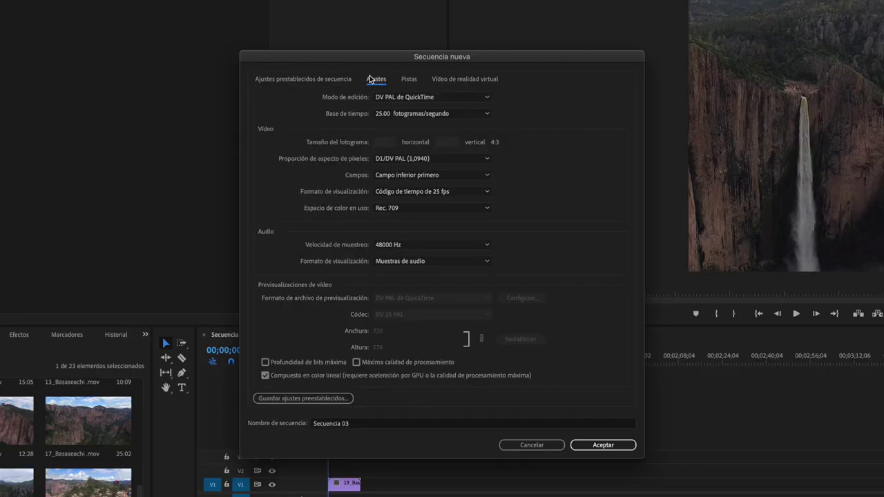
click(406, 98)
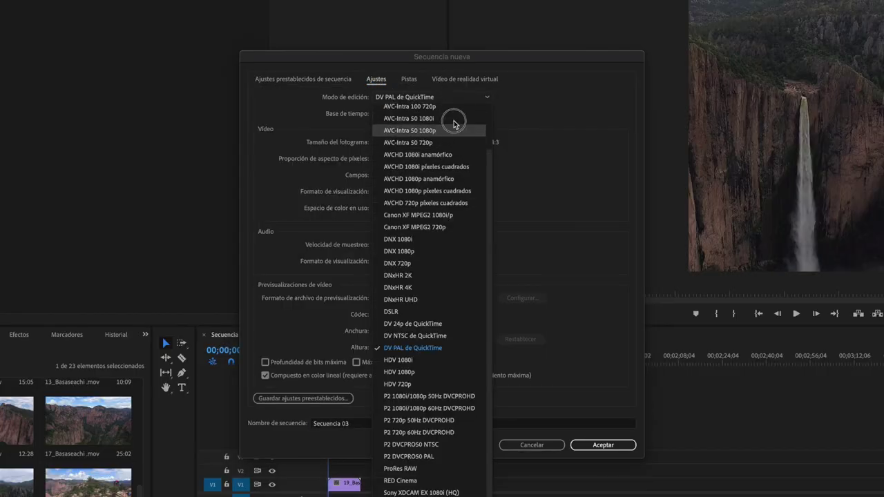
scroll(454, 132, up, 3)
click(418, 107)
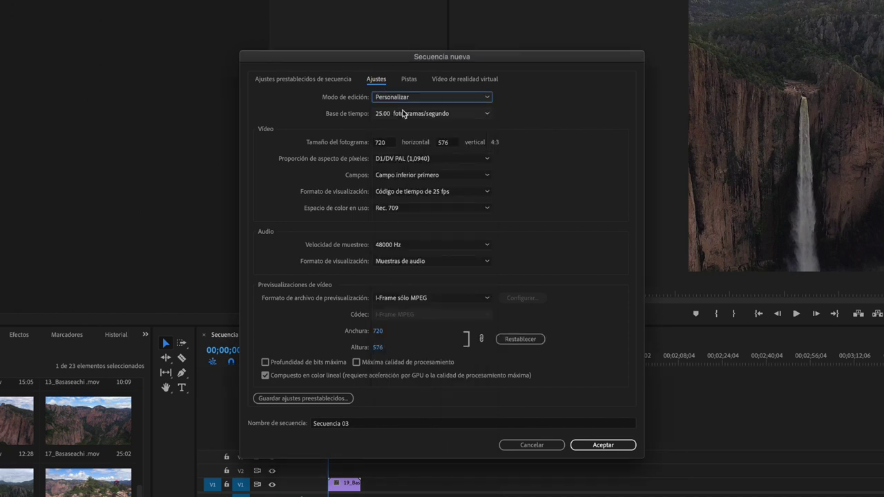
Set the new sequence's frame size to 1080 horizontal by 1920 vertical
click(389, 143)
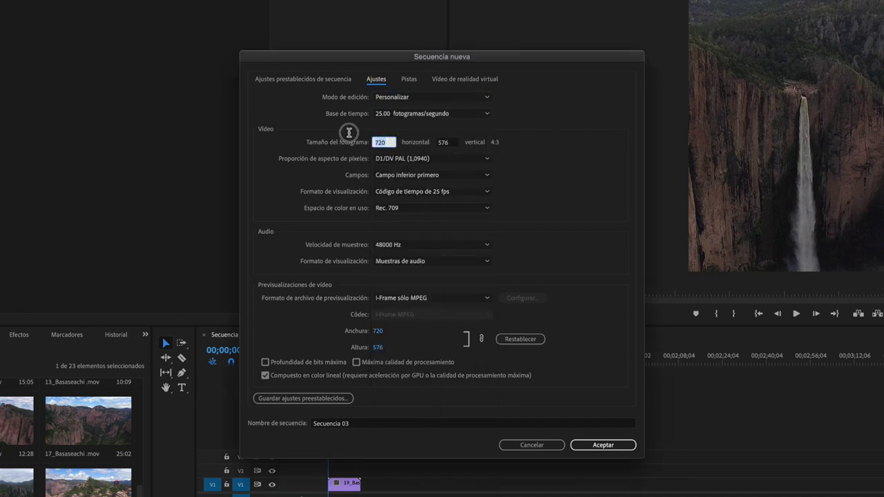
text(1080)
key(Tab)
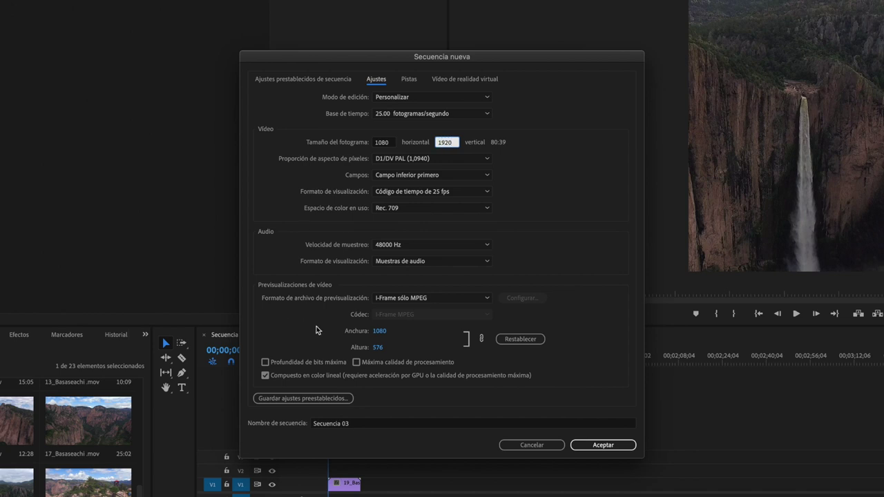
Save these settings as a sequence preset named VERTICAL and create Secuencia 03 from it
click(303, 398)
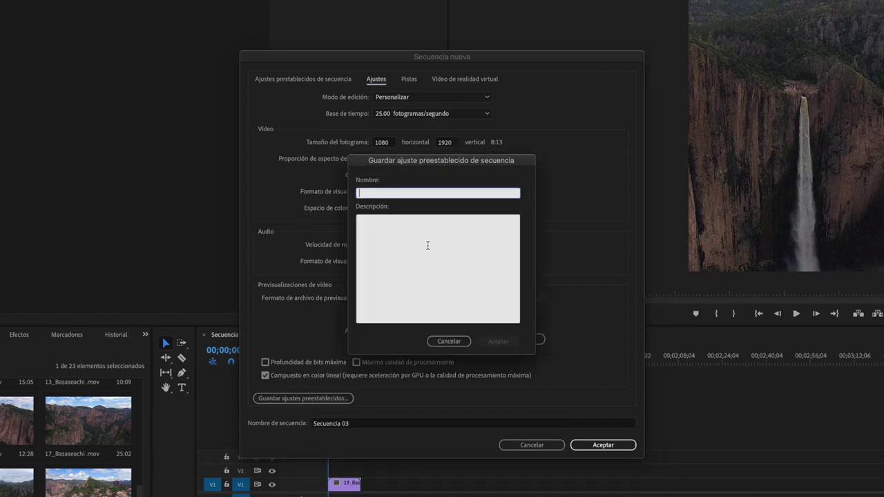
text(VERTICAL)
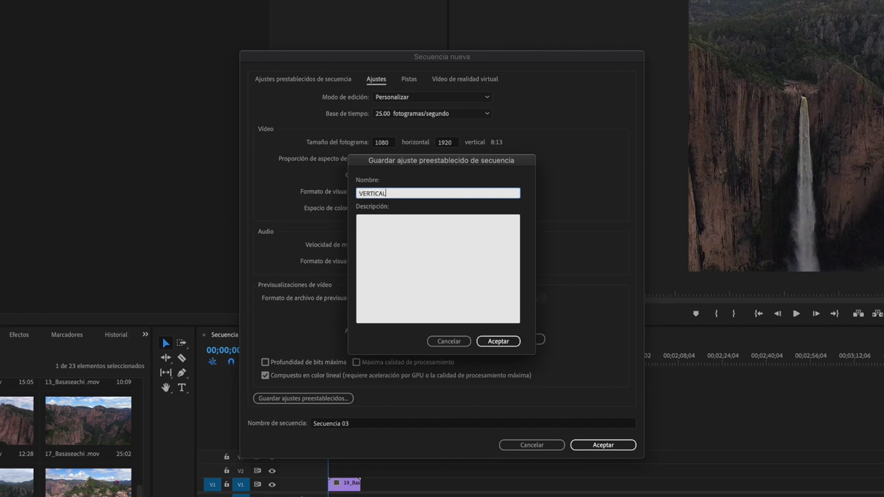
key(Return)
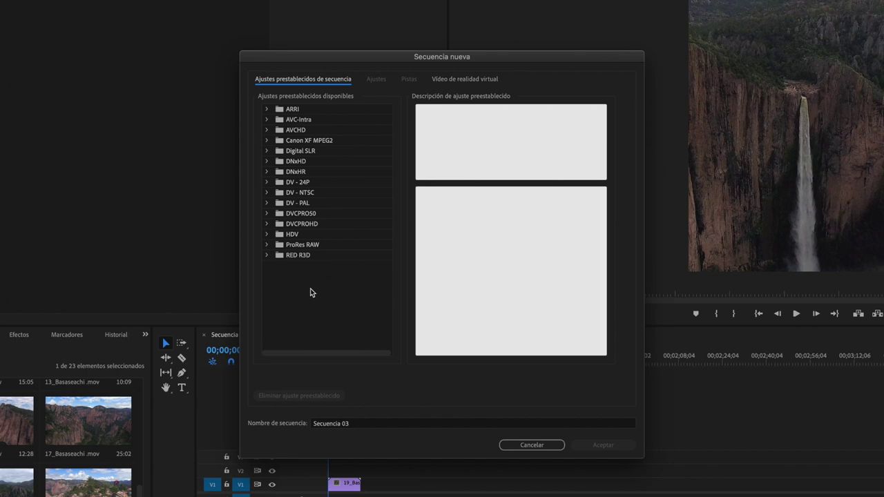
double_click(287, 318)
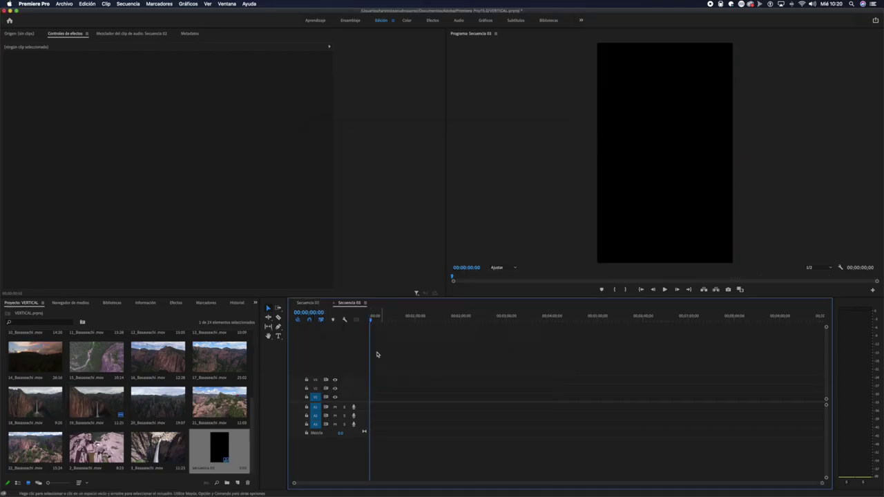
Create another sequence, Secuencia 04, from the VERTICAL preset in the Personalizada group
click(61, 4)
mouse_move(69, 12)
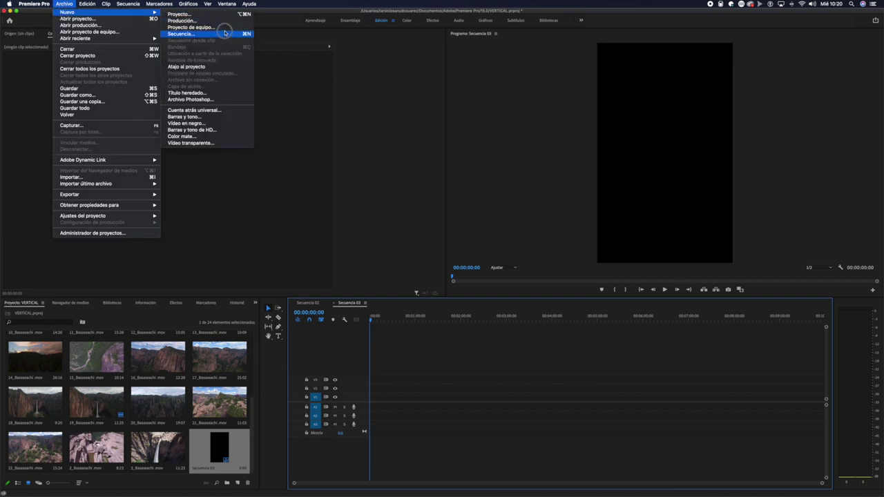
click(224, 33)
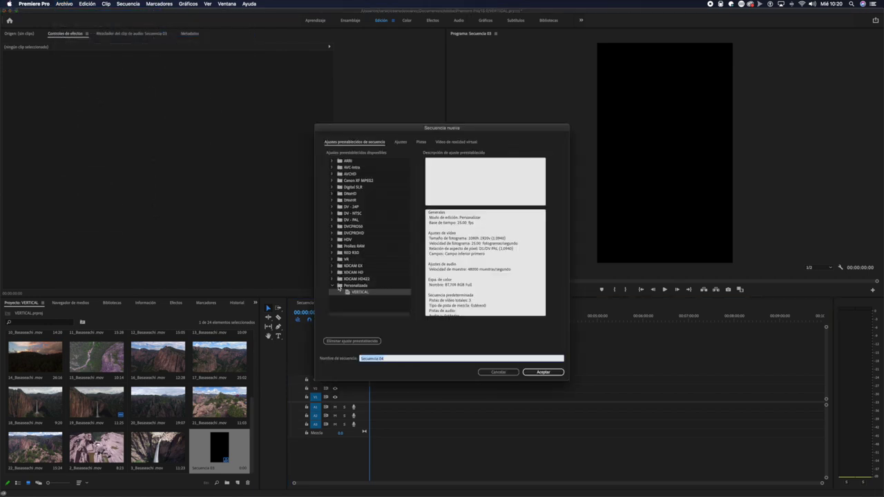
click(340, 290)
click(528, 373)
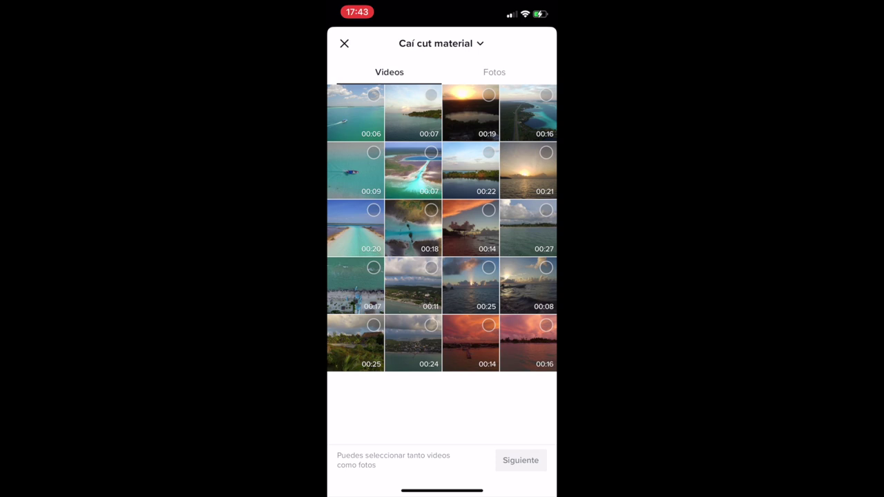
Switch to TikTok on the phone, choose the 00:07 aerial video of the turquoise channel and continue with its full length
click(431, 152)
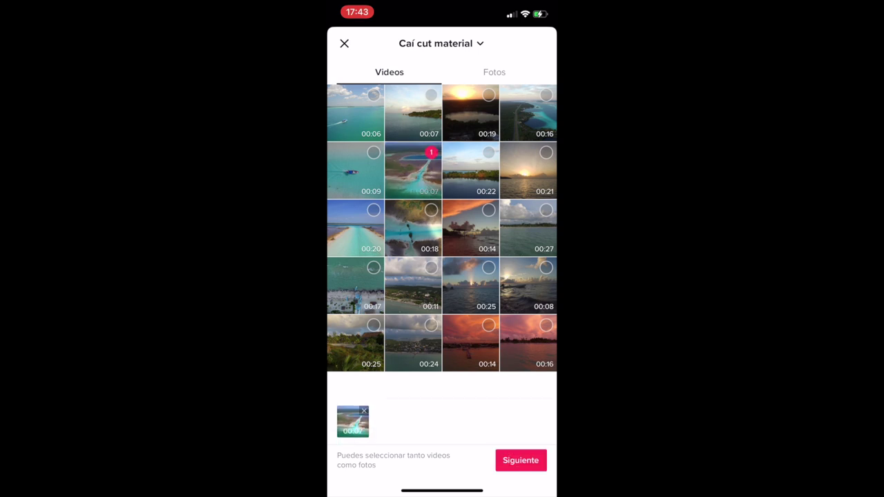
click(520, 460)
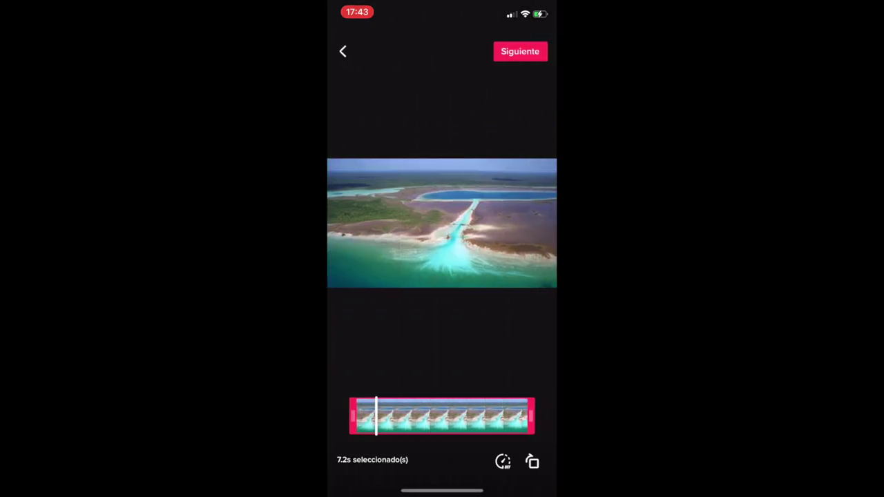
click(521, 51)
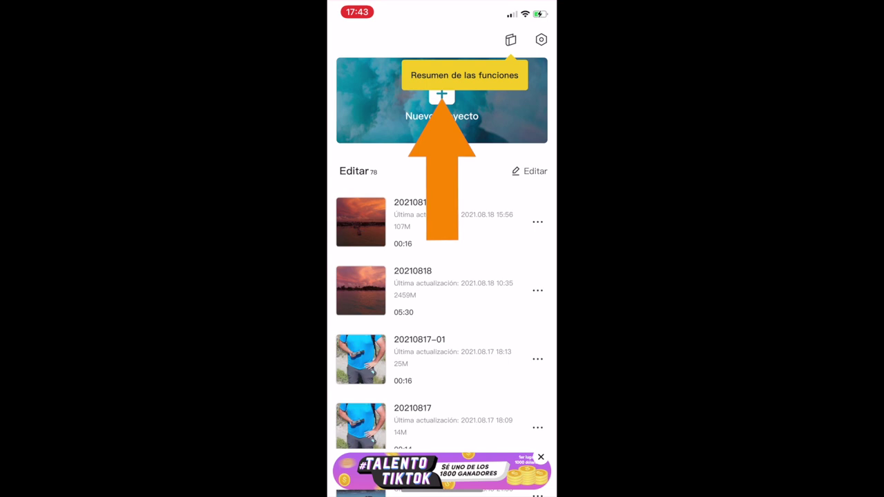
Switch to CapCut and create a new project with the 00:17 pink sunset video from the Caí cut material album
click(442, 100)
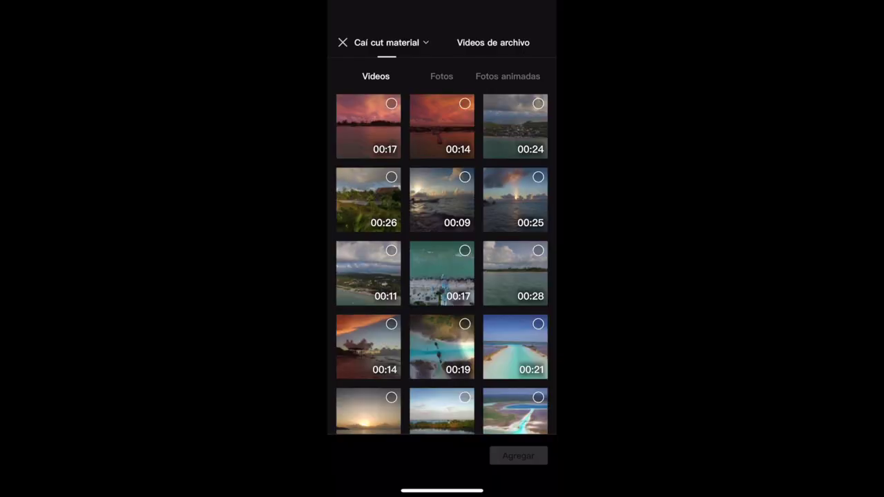
click(391, 104)
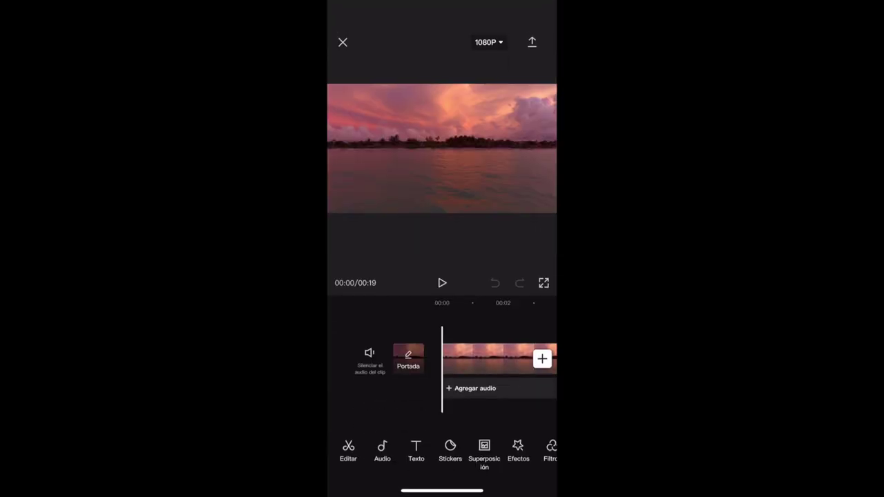
Set the project's aspect ratio to 9:16 and enlarge the sunset clip until it fills the vertical frame
scroll(442, 452, right, 3)
click(477, 449)
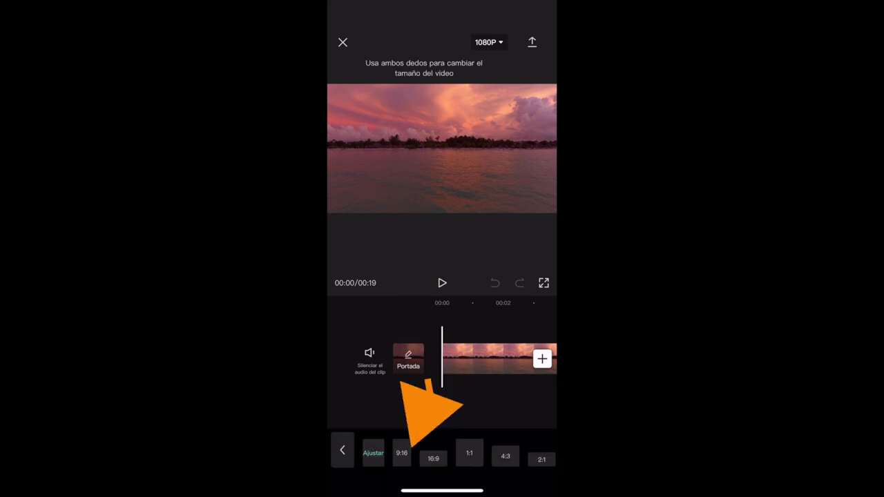
click(401, 454)
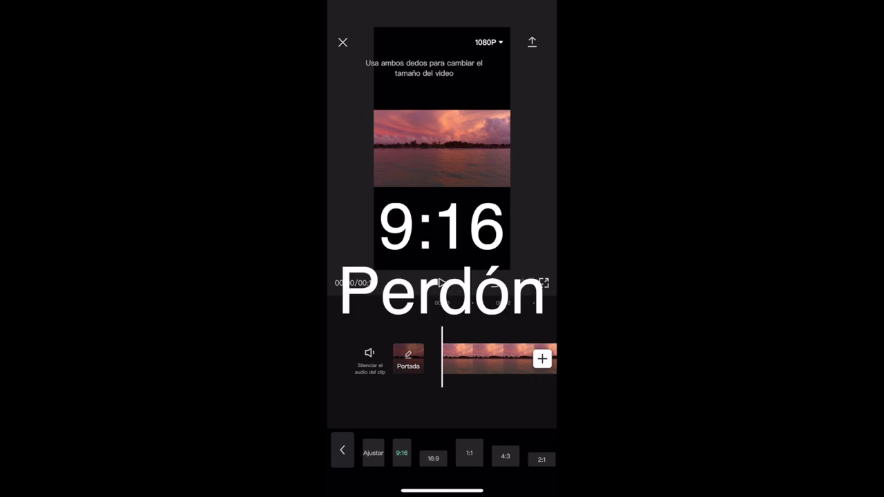
scroll(442, 148, up, 5)
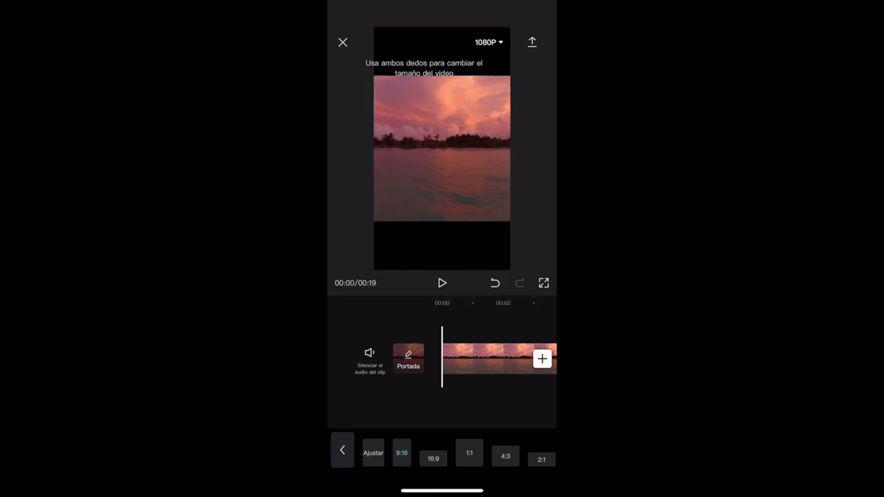
scroll(442, 149, up, 3)
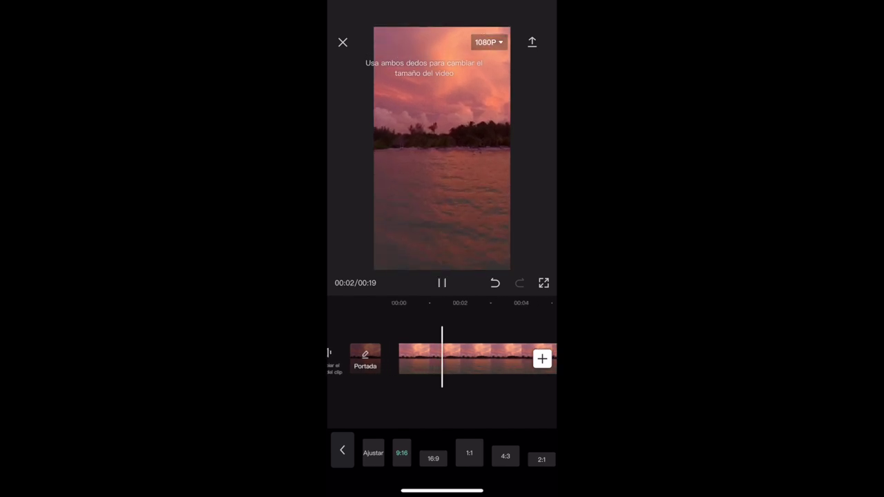
Delete the closing clip at the end of the timeline and return to the beginning of the video
scroll(442, 359, right, 7)
scroll(442, 359, left, 1)
click(463, 359)
click(519, 453)
scroll(442, 359, left, 1)
scroll(442, 359, left, 10)
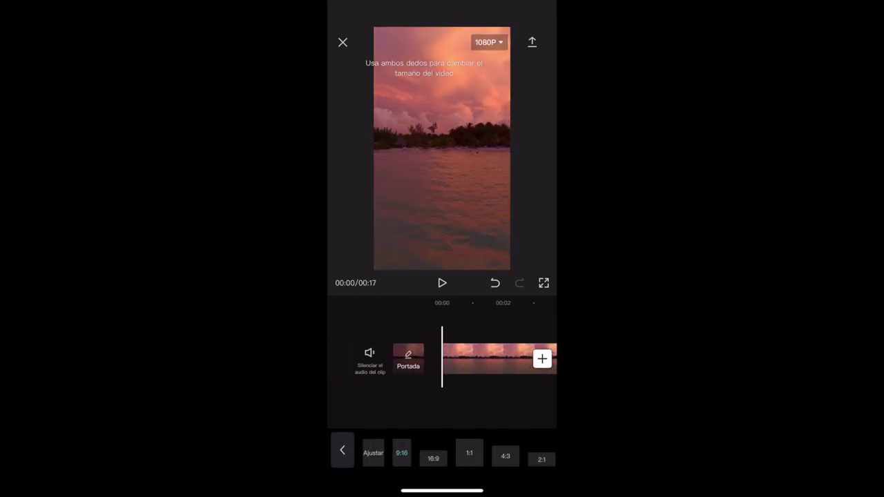
Set the export resolution to 2K/4K at 30 frames per second and export the video
click(490, 42)
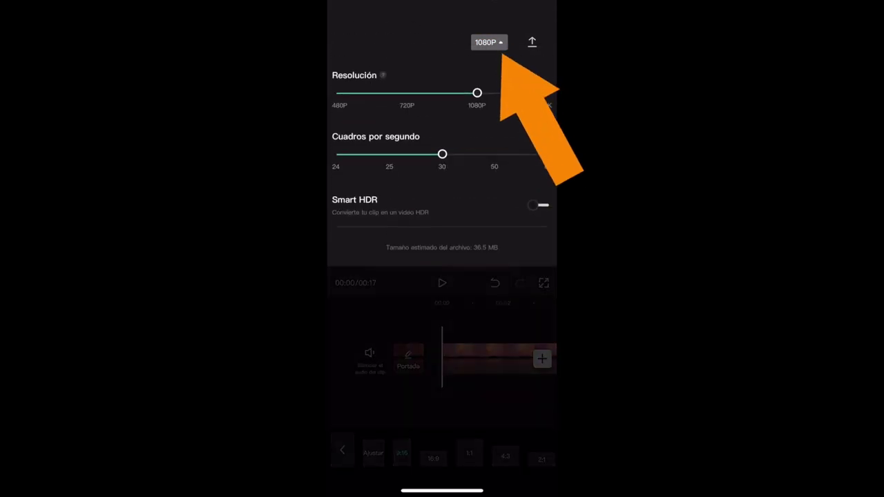
drag(477, 93, 547, 92)
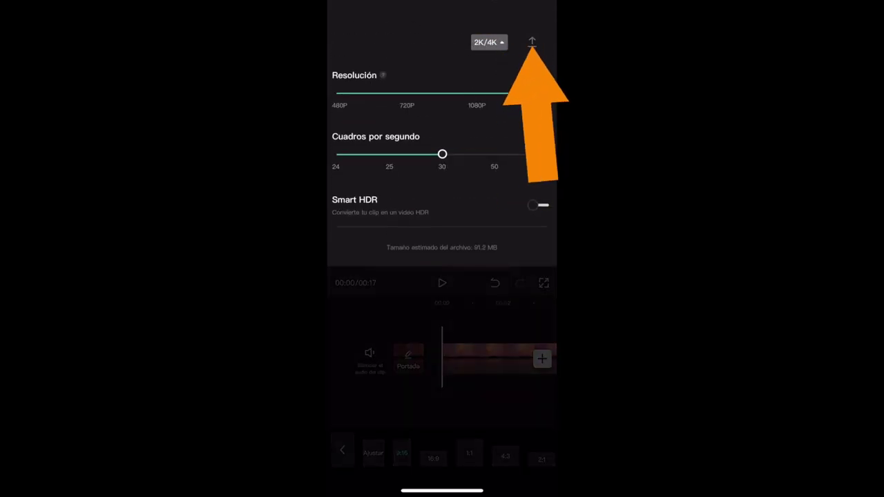
click(532, 42)
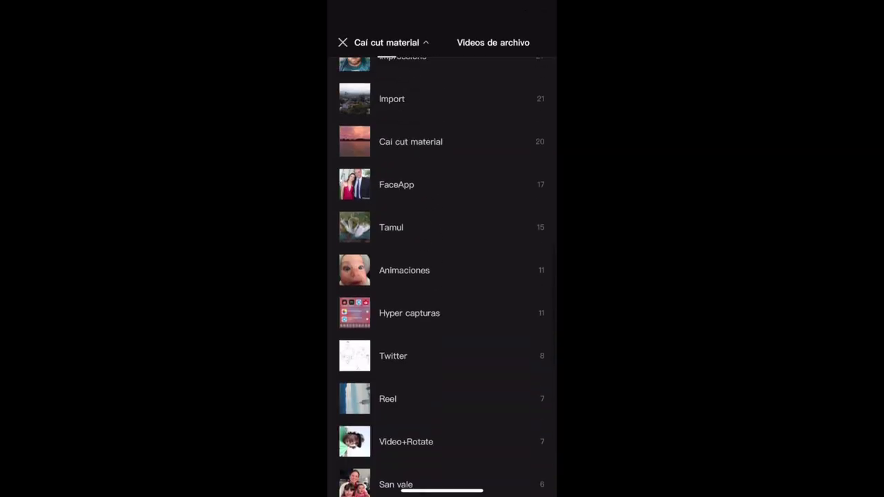
Add the 00:06 boat video from the Caí cut material album to a new project
click(414, 142)
scroll(442, 265, down, 4)
click(441, 346)
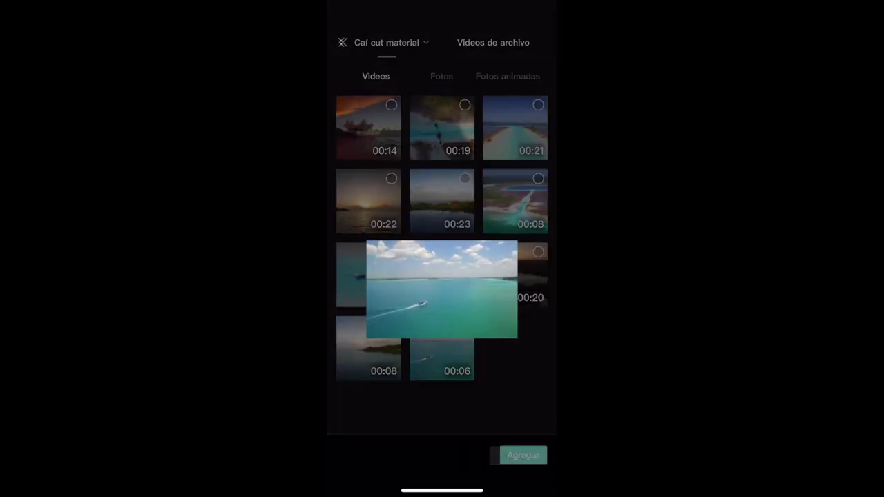
click(523, 455)
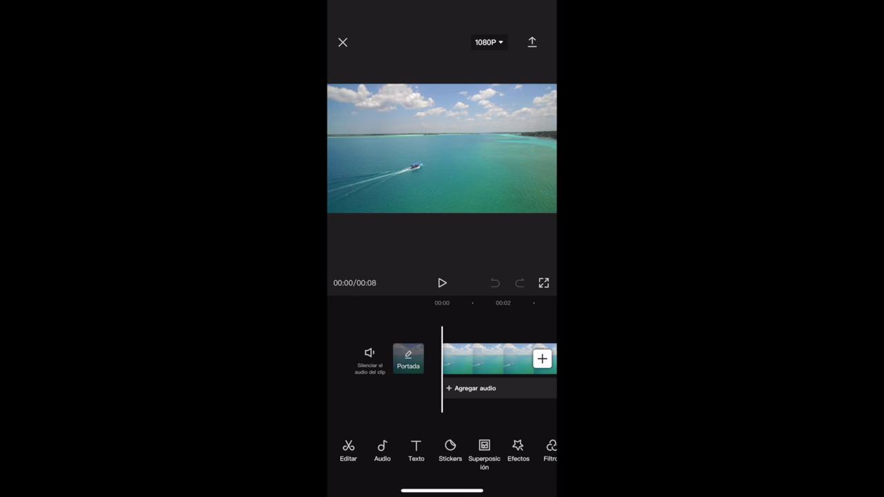
Set the boat project's aspect ratio to 9:16 and enlarge the clip until it fills the vertical frame
scroll(443, 453, right, 5)
click(468, 449)
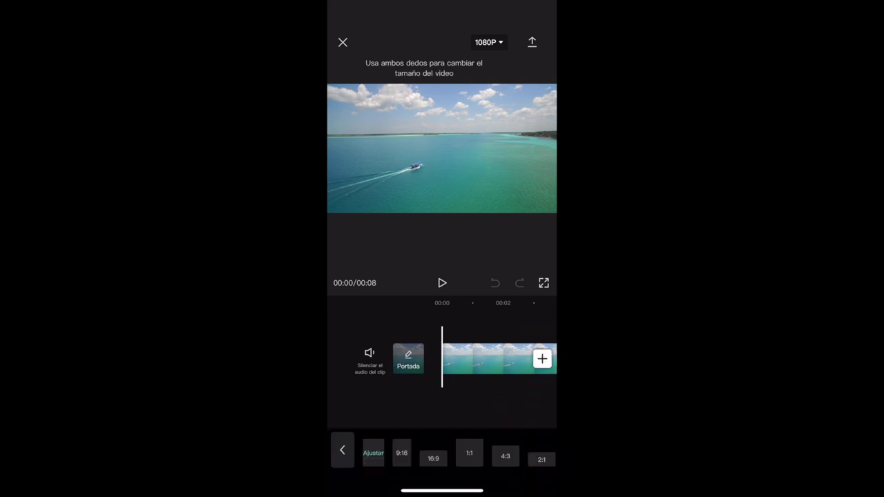
click(402, 454)
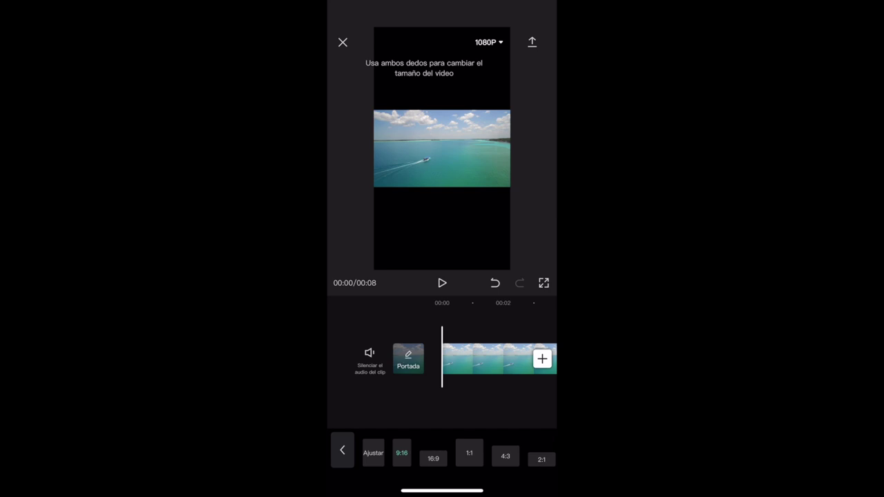
scroll(442, 148, up, 5)
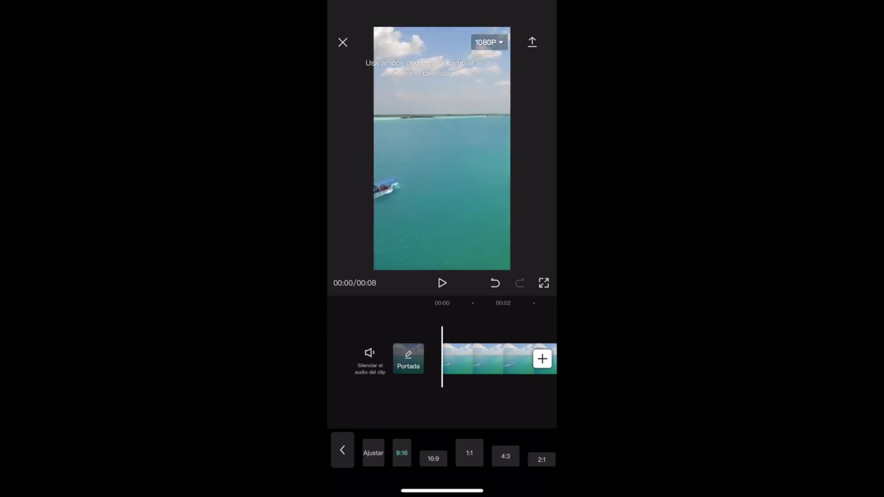
Reposition the enlarged boat clip horizontally until the boat sits near the middle of the vertical frame, and preview the framing
scroll(442, 149, down, 3)
scroll(442, 148, up, 2)
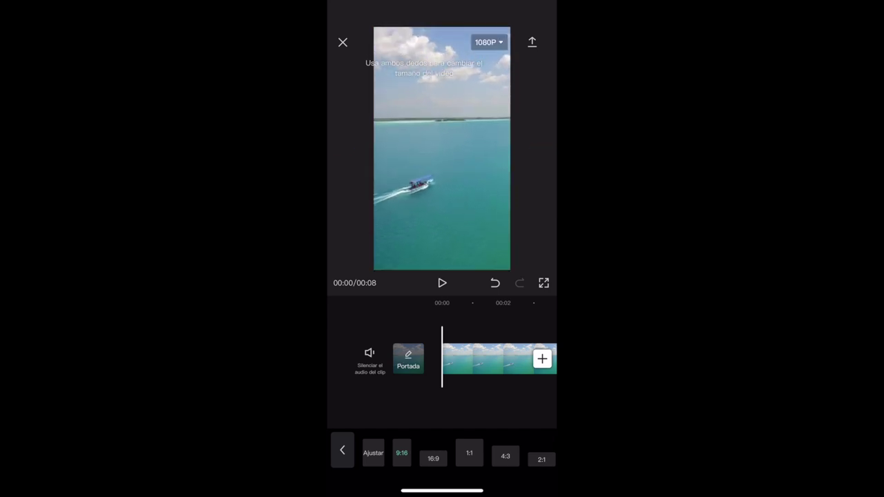
drag(421, 184, 438, 181)
click(442, 282)
click(342, 450)
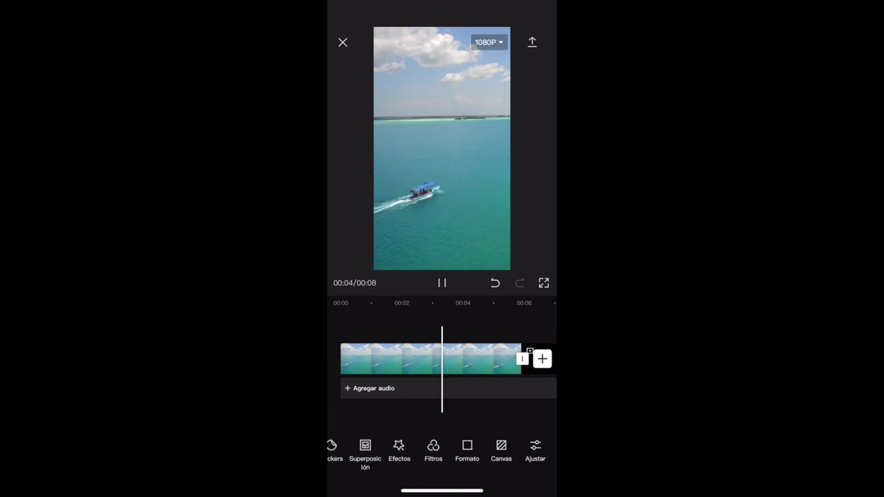
Stop the playback near the end of the boat project and delete the closing clip after the footage
click(443, 282)
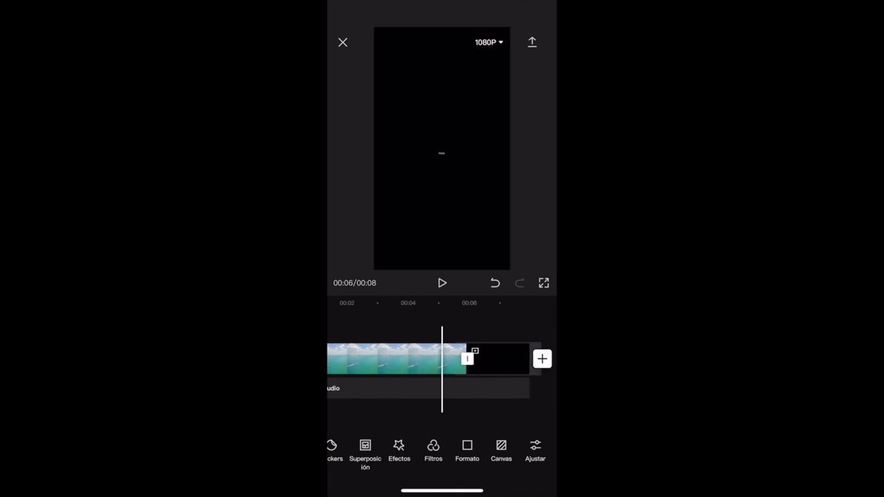
click(496, 358)
click(520, 451)
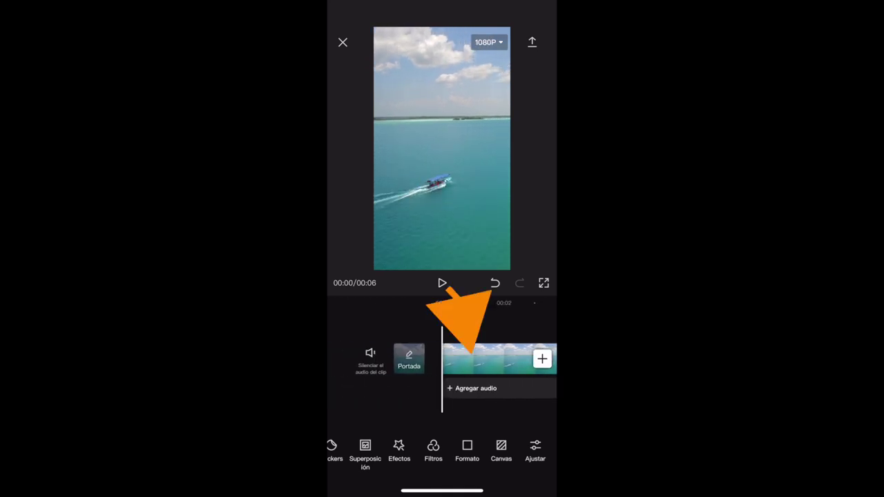
Try keyframing the boat clip at 00:00 and shifting the image right near its end to keep the boat centred, and preview it
click(473, 359)
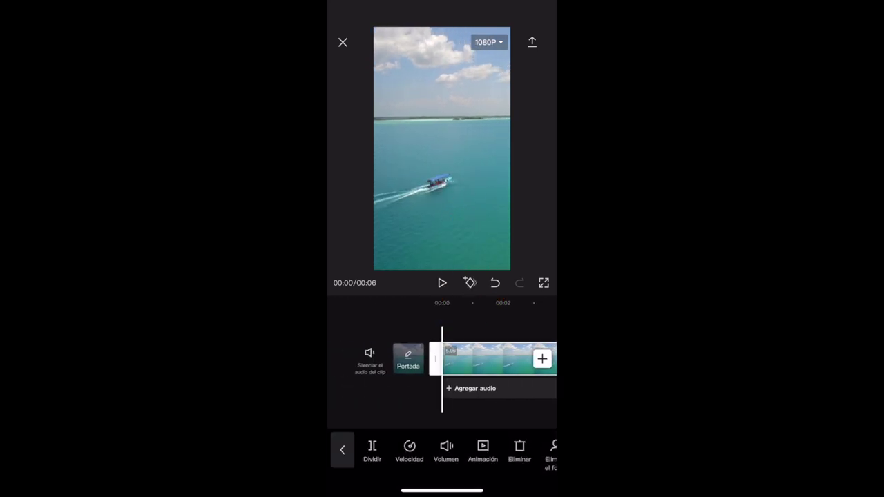
click(470, 283)
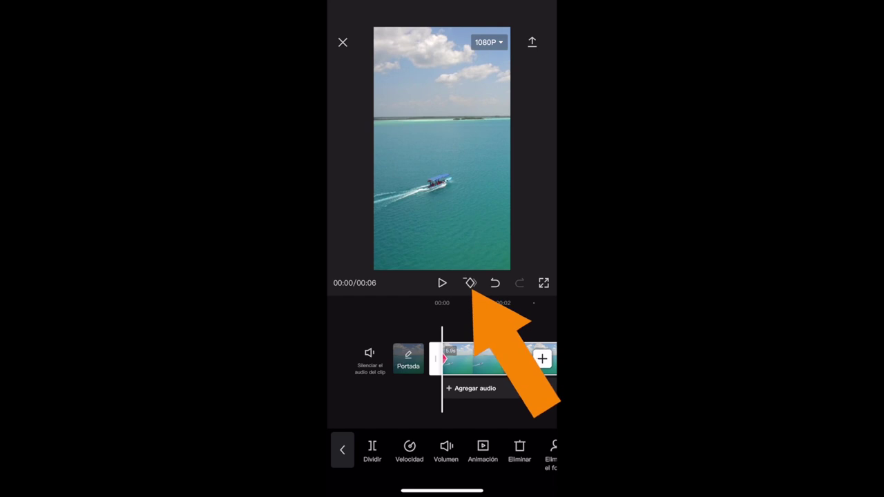
scroll(442, 359, right, 3)
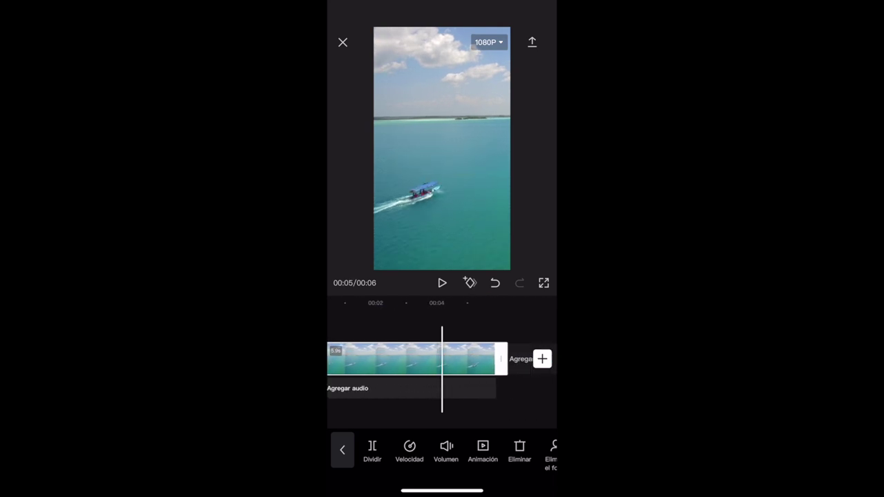
drag(414, 166, 448, 169)
scroll(442, 359, left, 3)
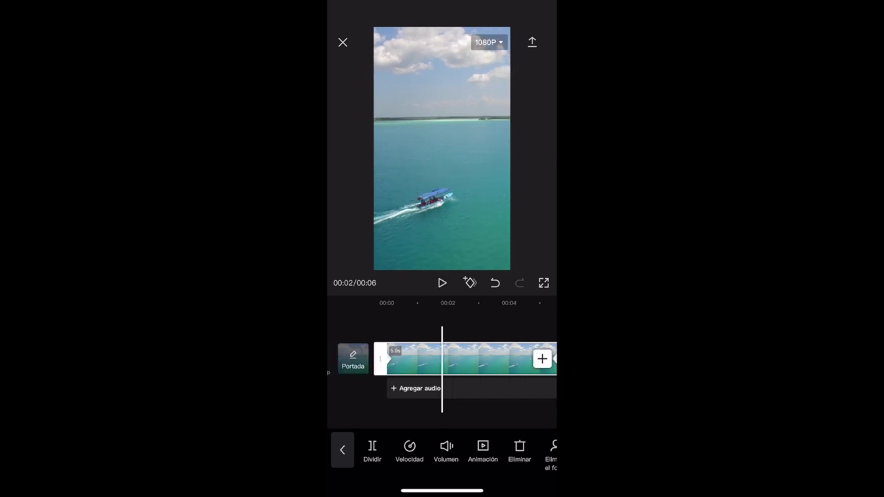
click(442, 283)
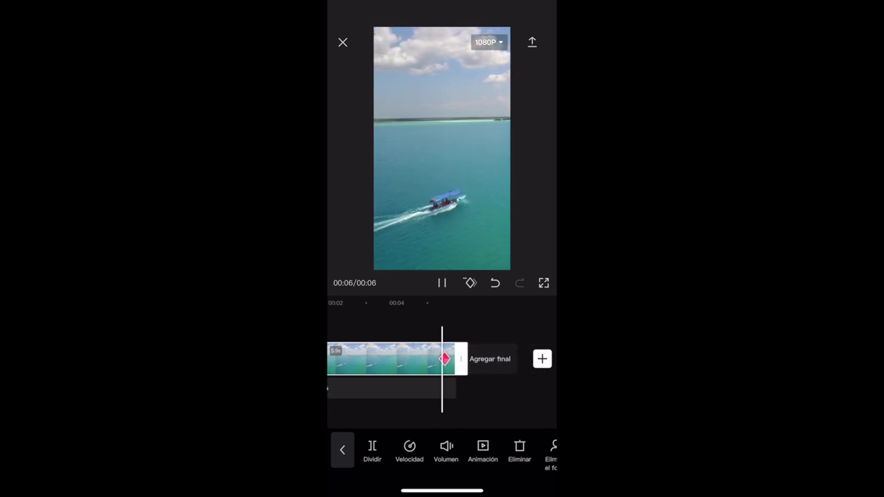
click(532, 43)
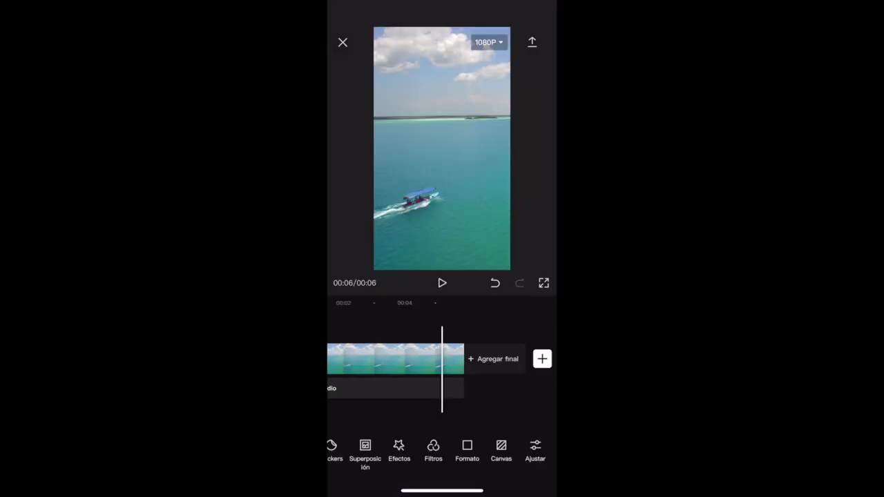
Keyframe the boat clip at 00:00, shift the image right near 00:06 to re-centre the boat, preview the movement and export the video
scroll(442, 359, left, 5)
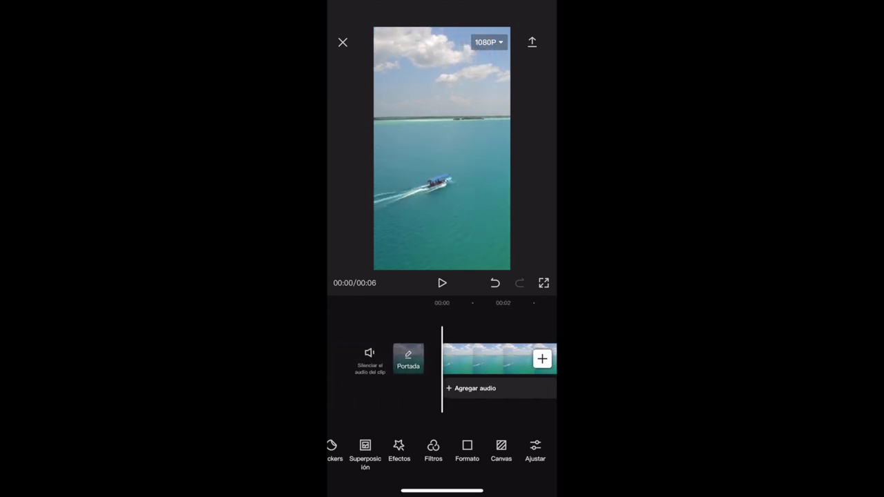
click(487, 358)
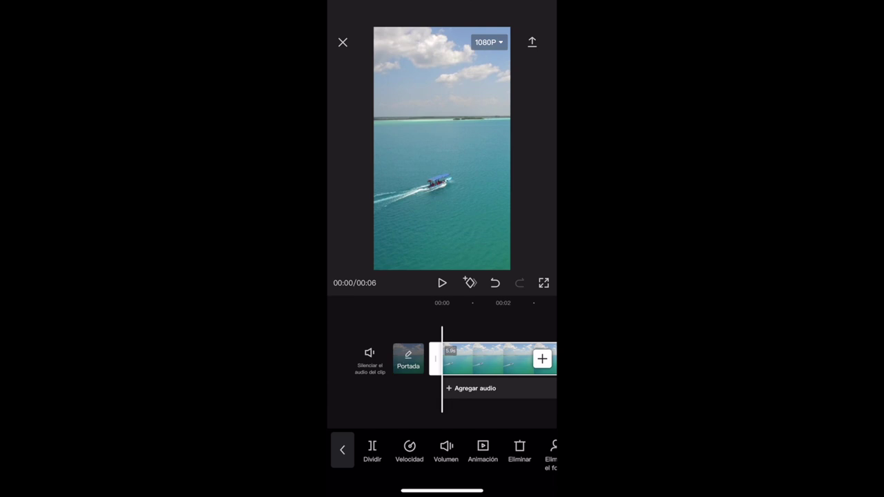
click(470, 282)
scroll(443, 359, right, 5)
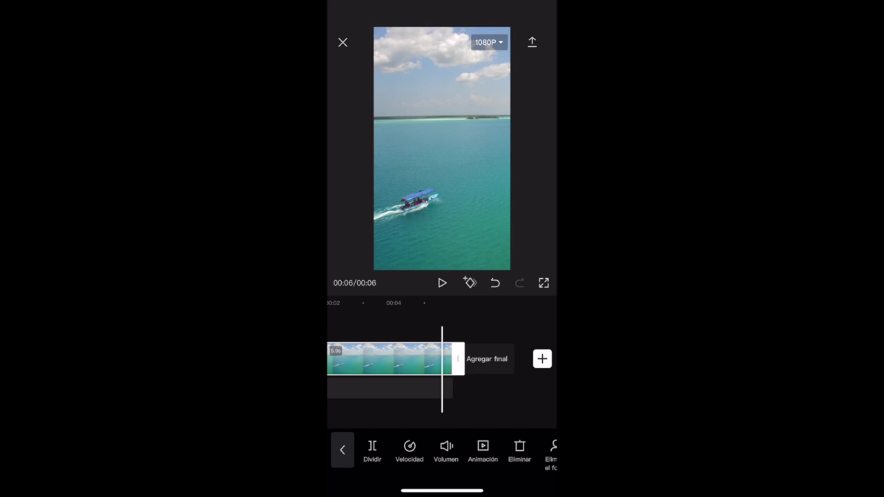
drag(442, 149, 472, 152)
click(442, 283)
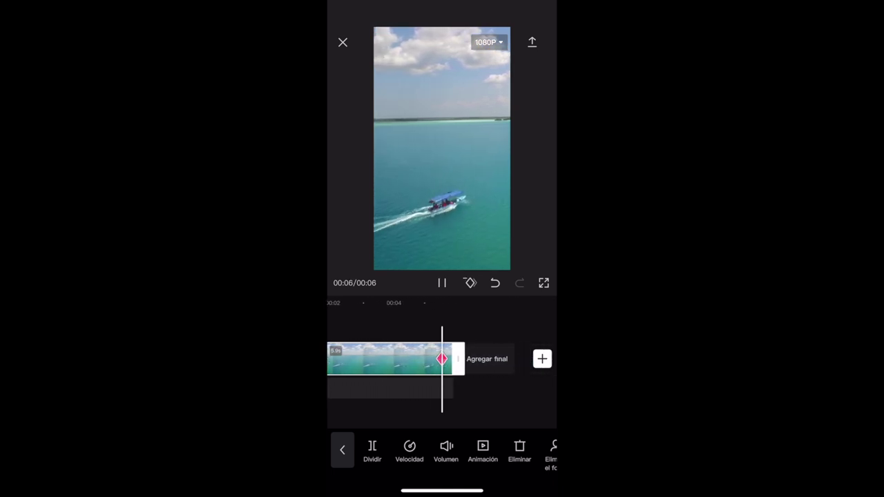
click(532, 42)
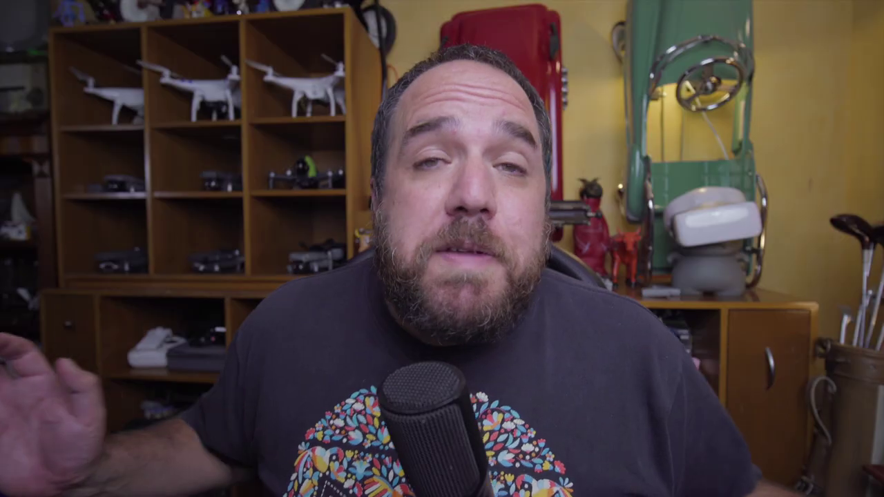